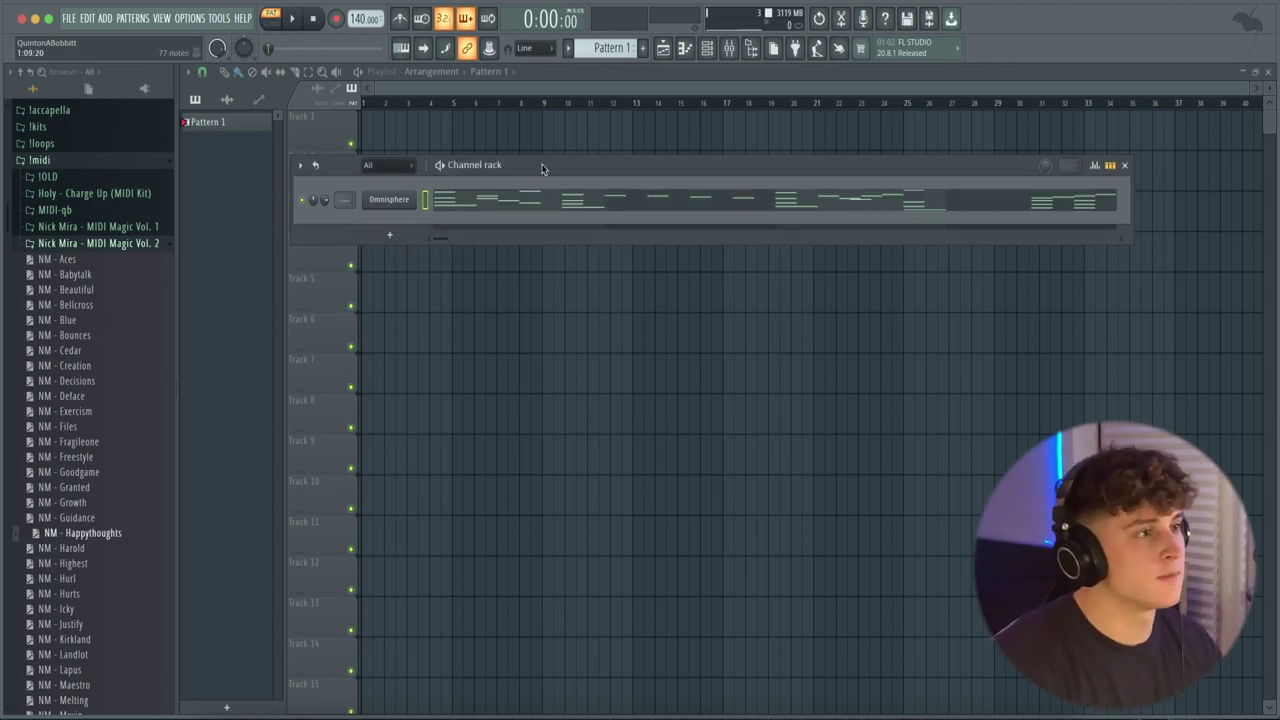
# Open the Omnisphere channel's piano roll and play the opening bars of the melody.
pyautogui.press('space')
pyautogui.click(508, 200)
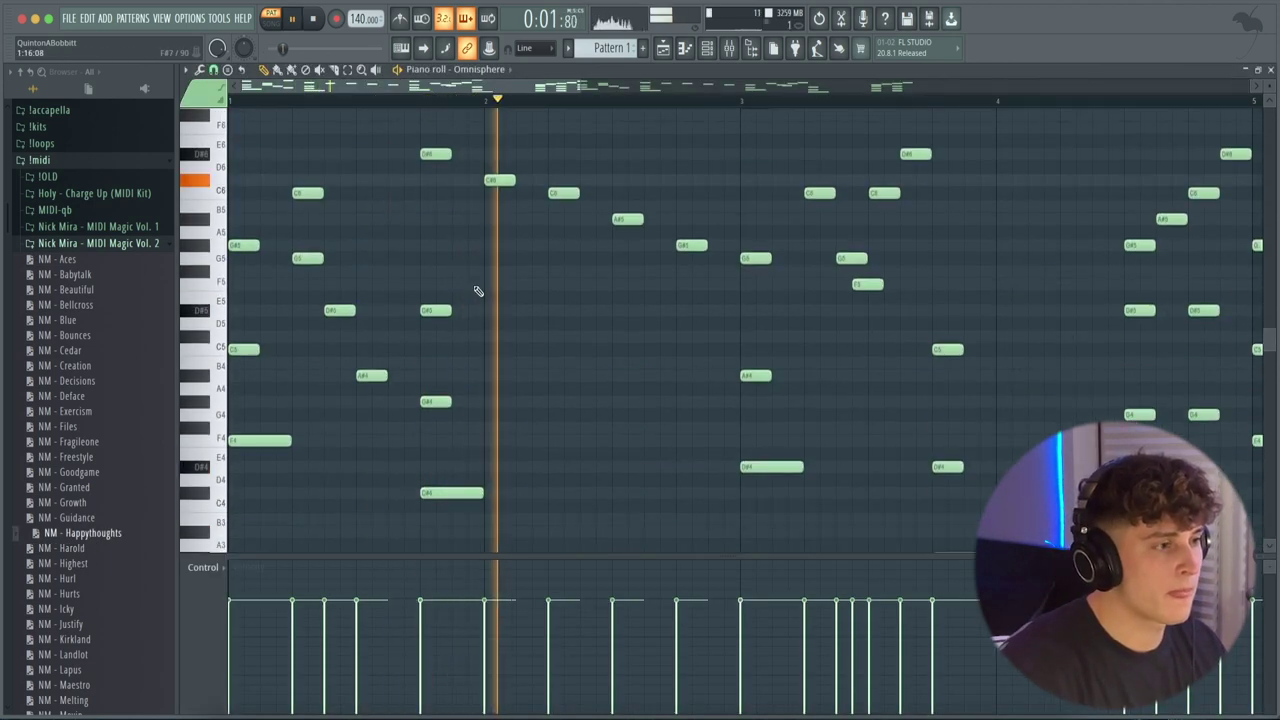
pyautogui.scroll(-2, 391, 109)
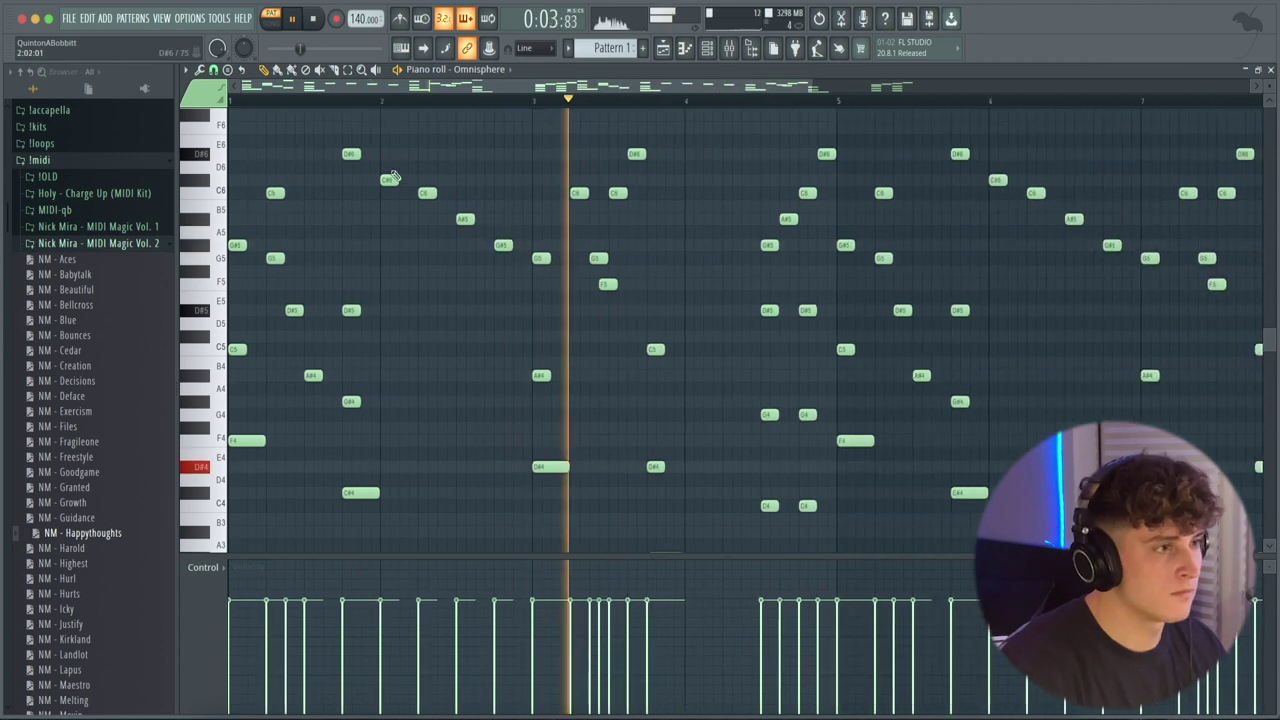
pyautogui.scroll(-2, 400, 255)
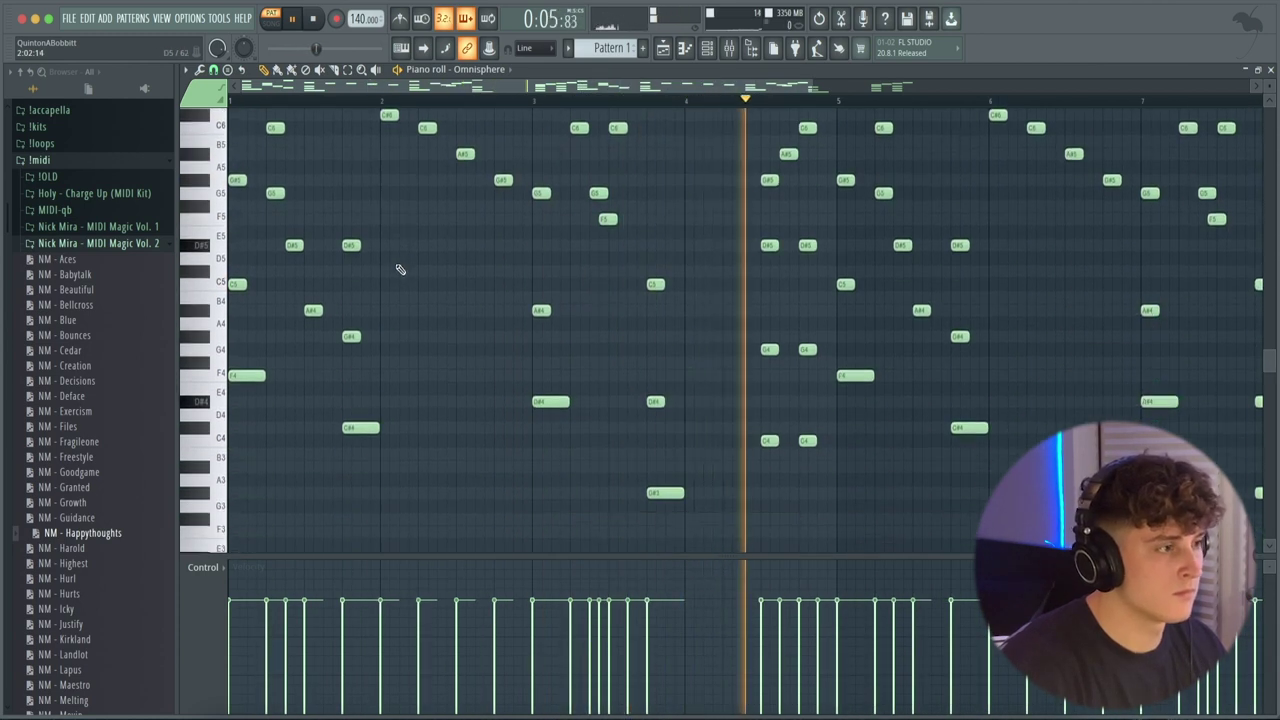
pyautogui.scroll(2, 449, 309)
pyautogui.press('space')
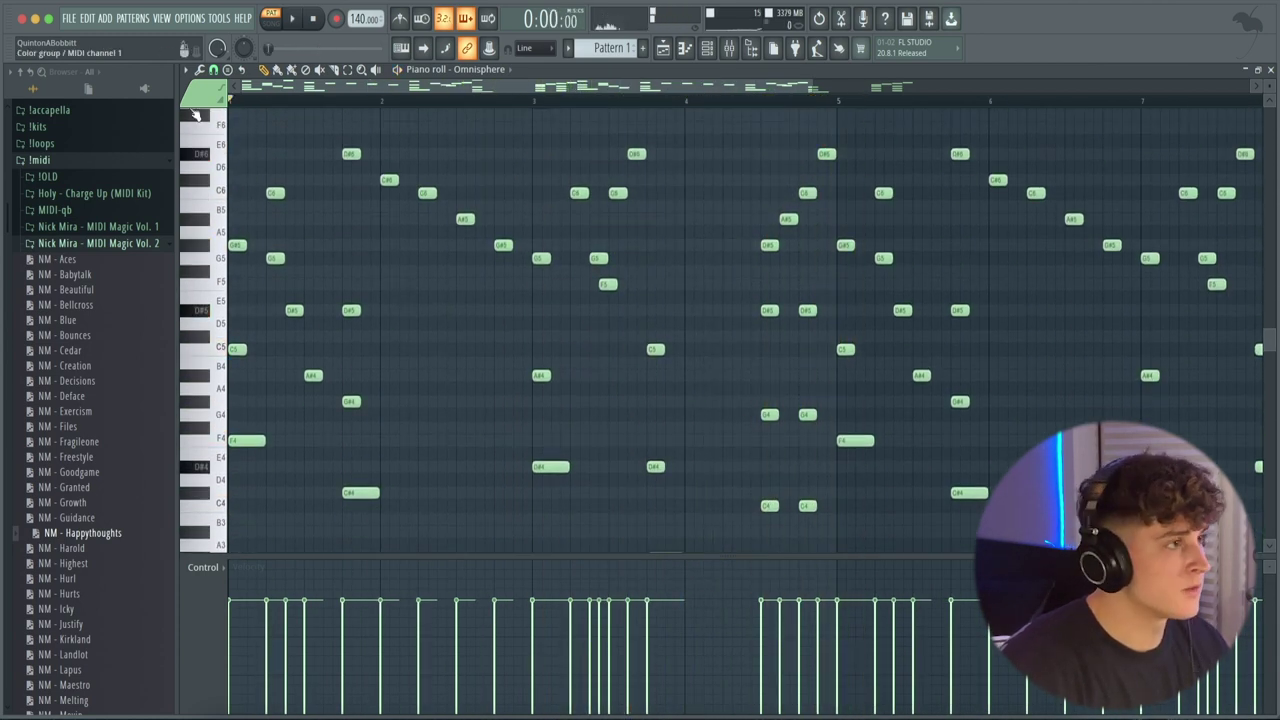
# Select the F4 bass note at the start of the melody to identify the root note.
pyautogui.moveTo(278, 485); pyautogui.dragTo(241, 423)
pyautogui.keyDown('ctrl'); pyautogui.click(320, 456); pyautogui.keyUp('ctrl')
pyautogui.moveTo(293, 475); pyautogui.dragTo(214, 423)
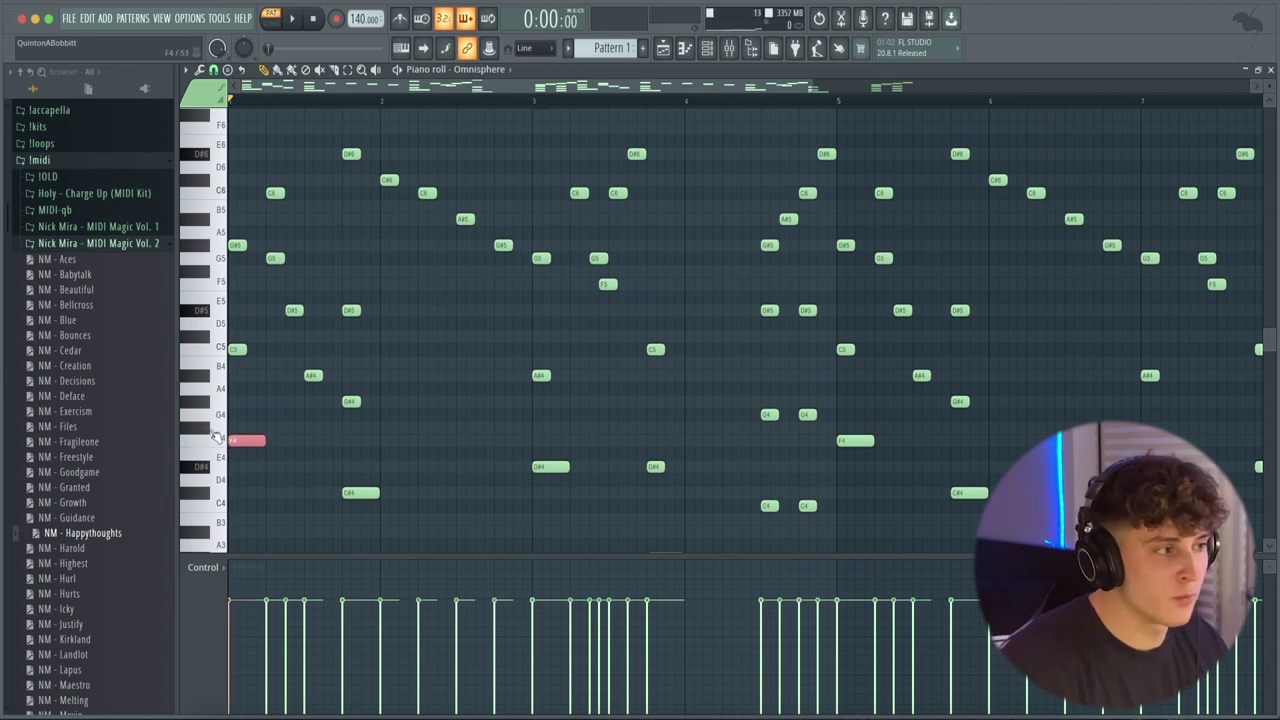
pyautogui.scroll(-2, 283, 453)
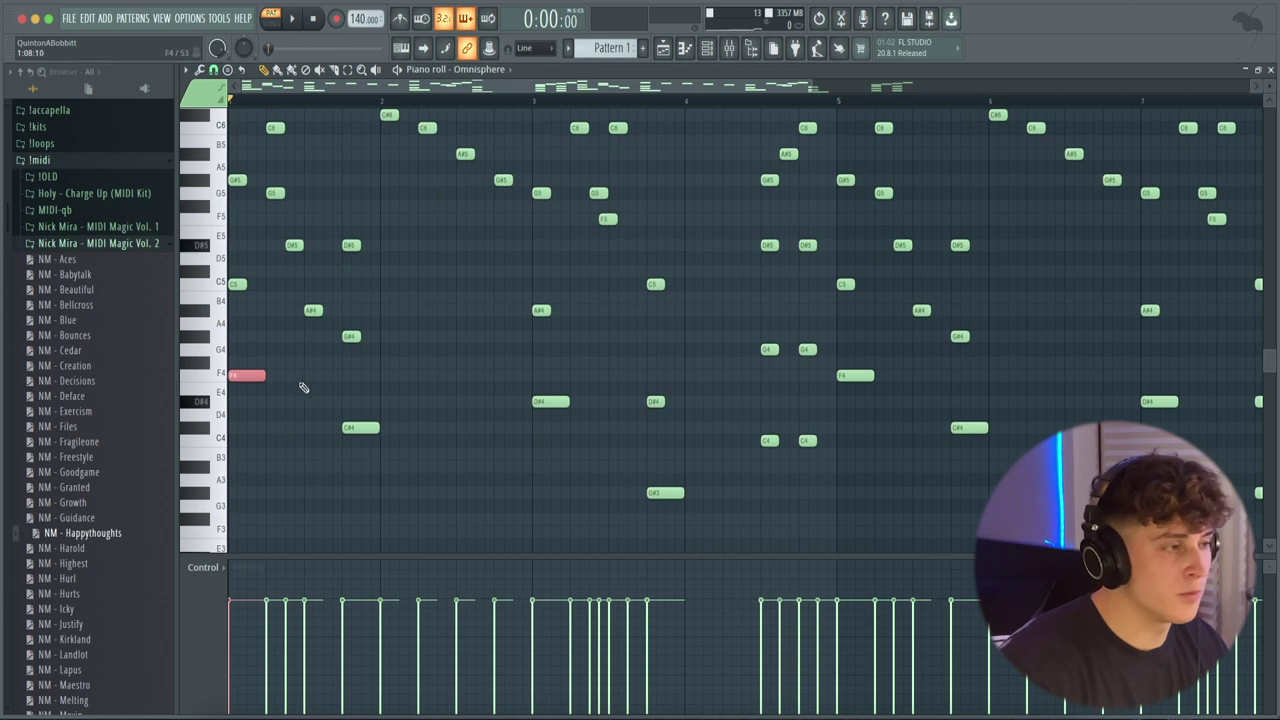
pyautogui.moveTo(296, 395); pyautogui.dragTo(230, 357)
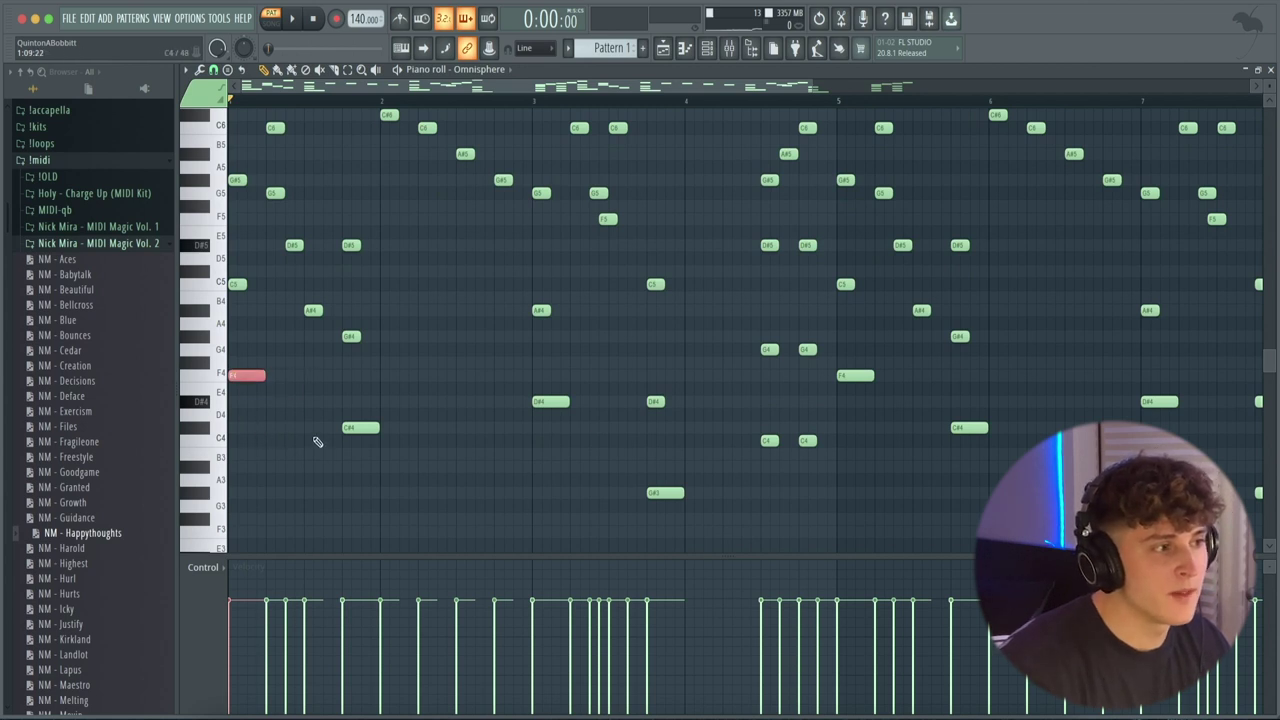
pyautogui.scroll(-1, 316, 442)
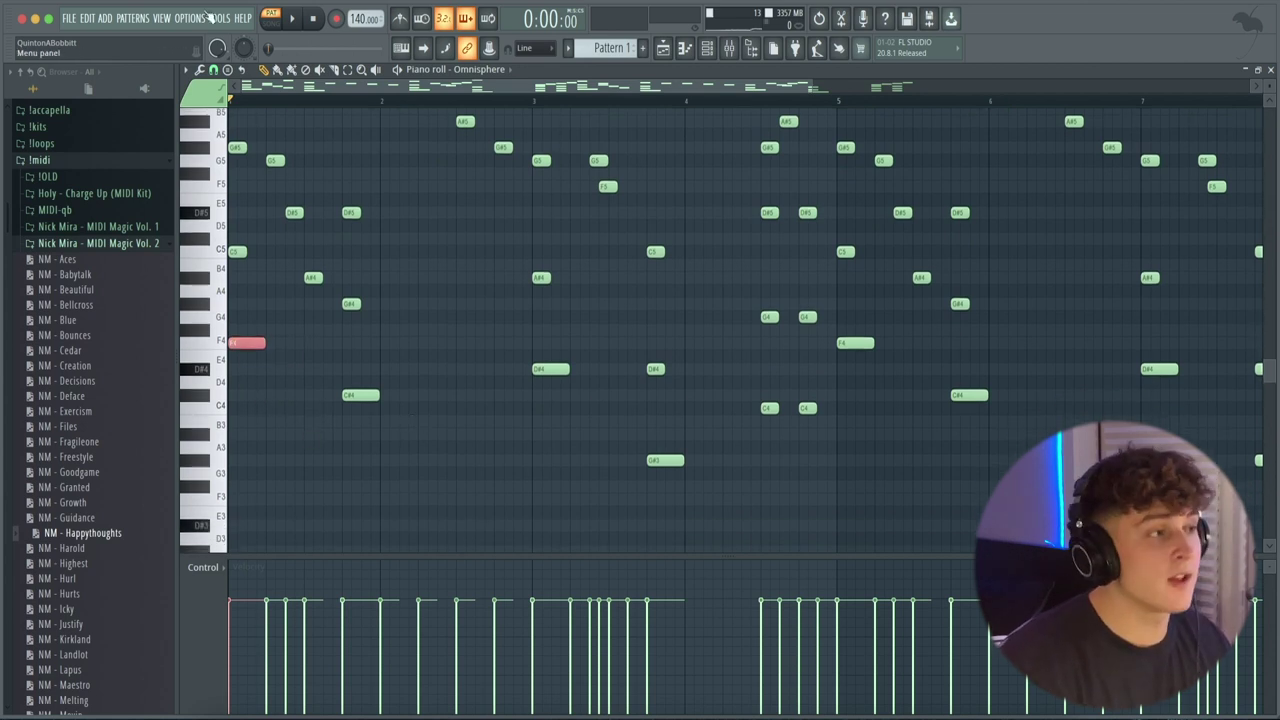
# Set the root note of the piano roll's scale highlighting to F, with the Minor Natural (Aeolian) scale.
pyautogui.click(187, 69)
pyautogui.moveTo(205, 157)
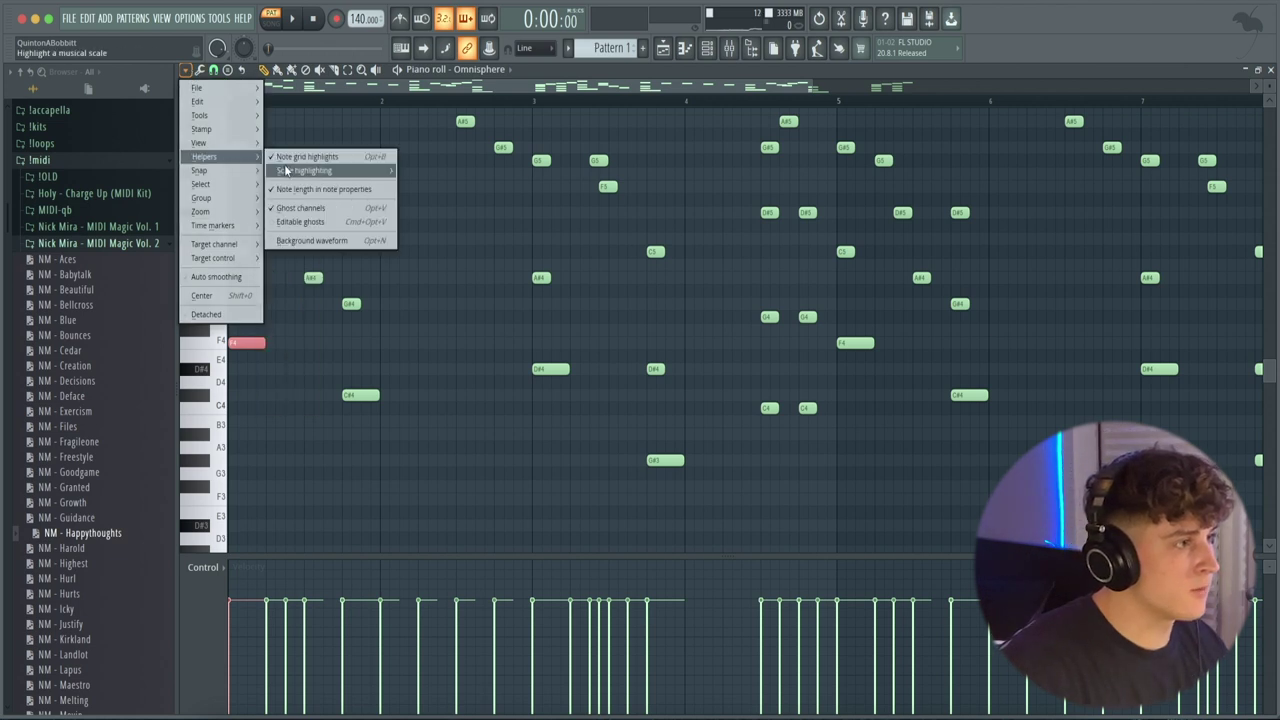
pyautogui.moveTo(286, 171)
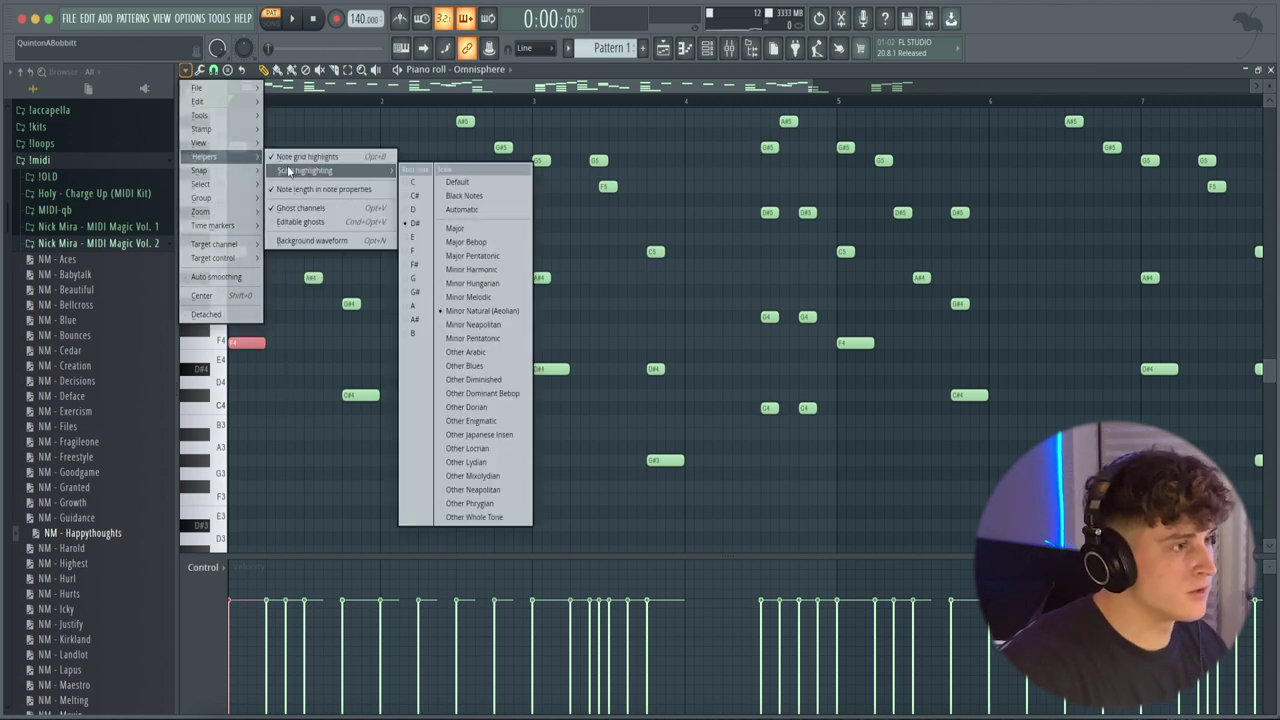
pyautogui.click(415, 250)
pyautogui.scroll(4, 590, 313)
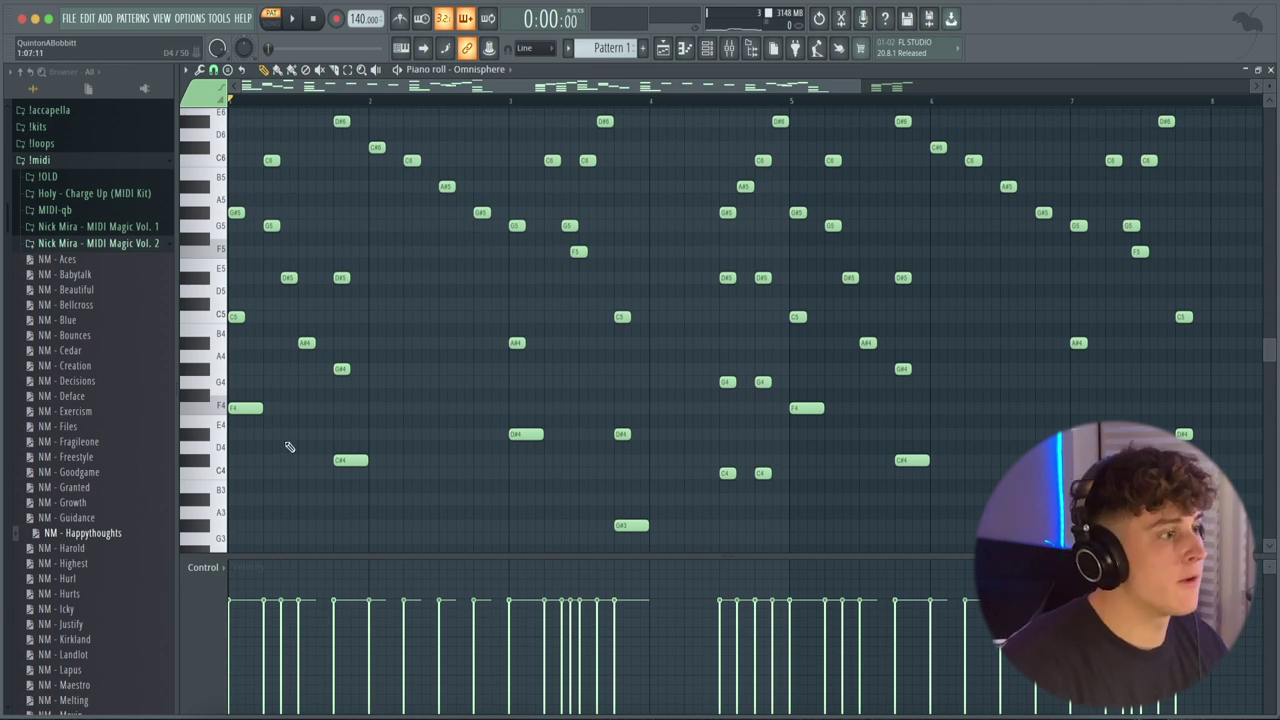
# Select the F4, C5 and G#5 notes of the opening chord in turn to examine its voicing.
pyautogui.moveTo(309, 438); pyautogui.dragTo(221, 397)
pyautogui.moveTo(246, 318); pyautogui.dragTo(219, 297)
pyautogui.moveTo(235, 225); pyautogui.dragTo(208, 172)
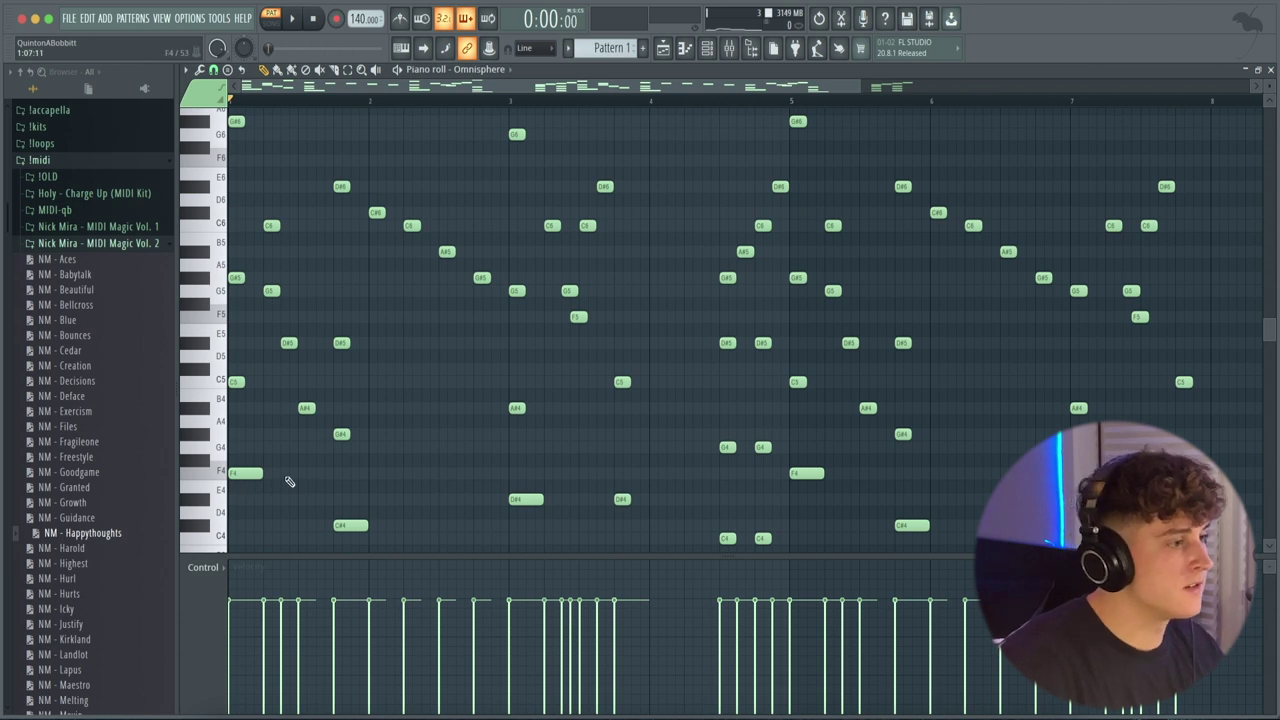
pyautogui.moveTo(289, 482); pyautogui.dragTo(234, 470)
# Try adding a G#4 note to the opening chord between F4 and C5.
pyautogui.click(240, 437)
pyautogui.rightClick(246, 435)
pyautogui.click(247, 437)
pyautogui.moveTo(250, 386); pyautogui.dragTo(213, 380)
pyautogui.moveTo(259, 489); pyautogui.dragTo(205, 377)
pyautogui.moveTo(276, 457); pyautogui.dragTo(225, 429)
pyautogui.rightClick(252, 435)
# Examine the high G#6 note that tops the opening chord.
pyautogui.scroll(3, 234, 278)
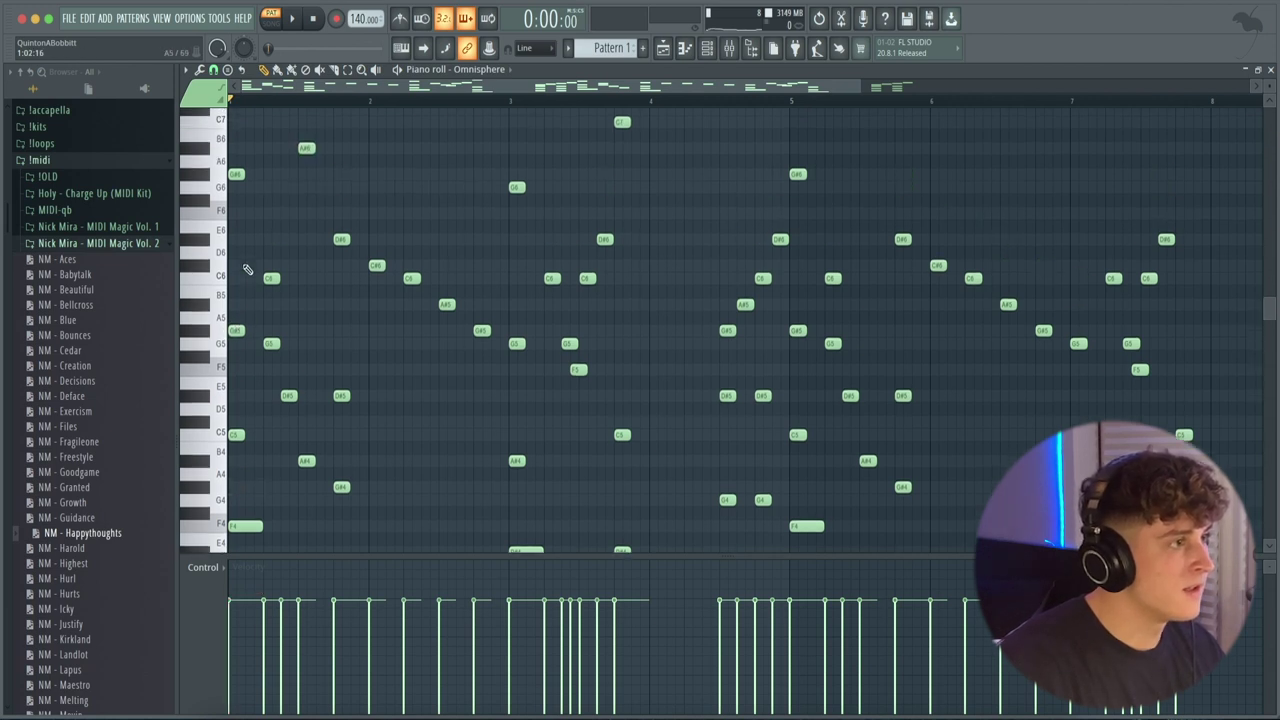
pyautogui.moveTo(260, 203); pyautogui.dragTo(225, 140)
pyautogui.keyDown('ctrl'); pyautogui.click(289, 229); pyautogui.keyUp('ctrl')
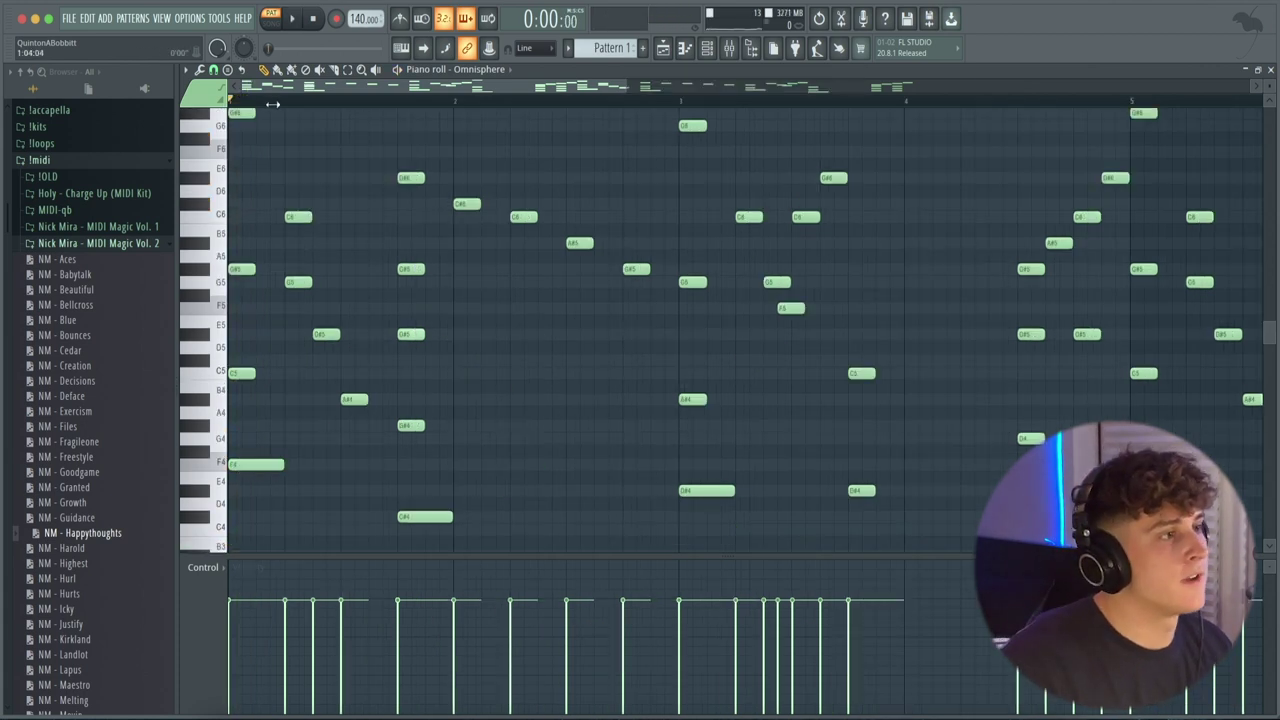
# Play the start of the melody and examine the stacked notes of the second chord above C#4.
pyautogui.press('space')
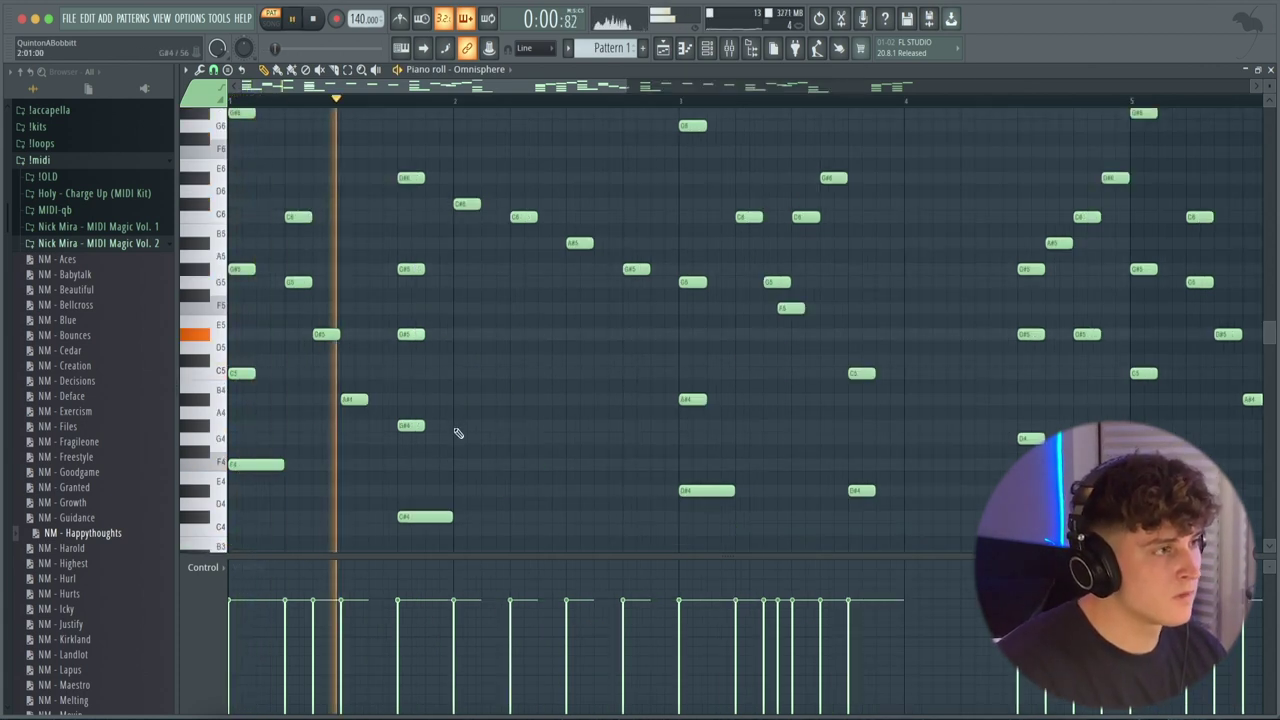
pyautogui.scroll(-4, 457, 430)
pyautogui.press('space')
pyautogui.moveTo(428, 424); pyautogui.dragTo(391, 127)
pyautogui.scroll(3, 430, 317)
pyautogui.scroll(-7, 452, 352)
pyautogui.scroll(3, 357, 343)
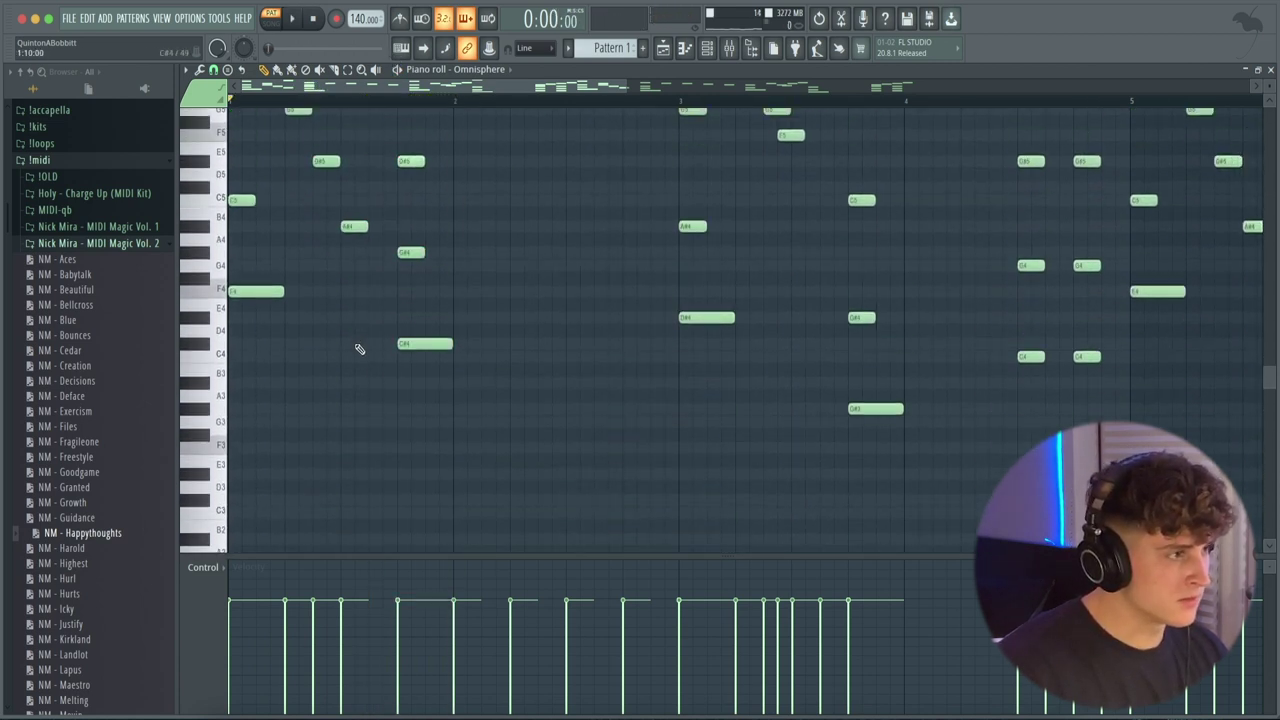
pyautogui.moveTo(363, 357); pyautogui.dragTo(580, 426)
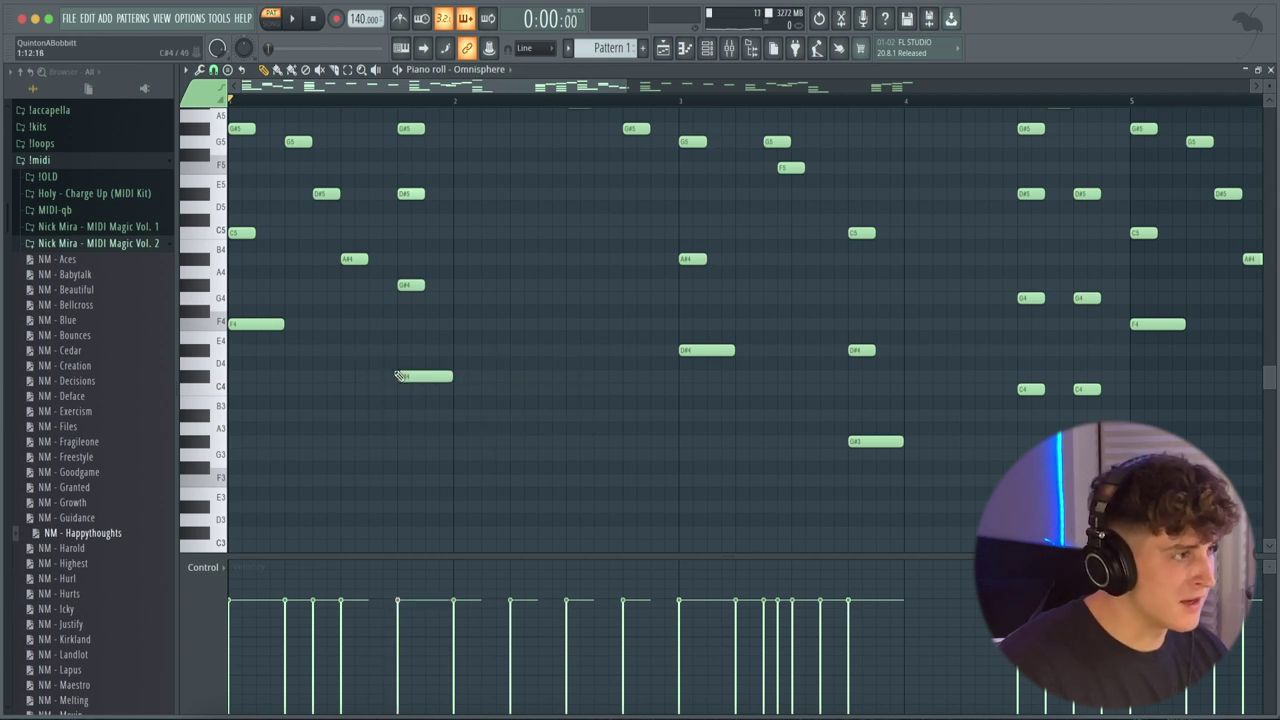
pyautogui.scroll(3, 440, 402)
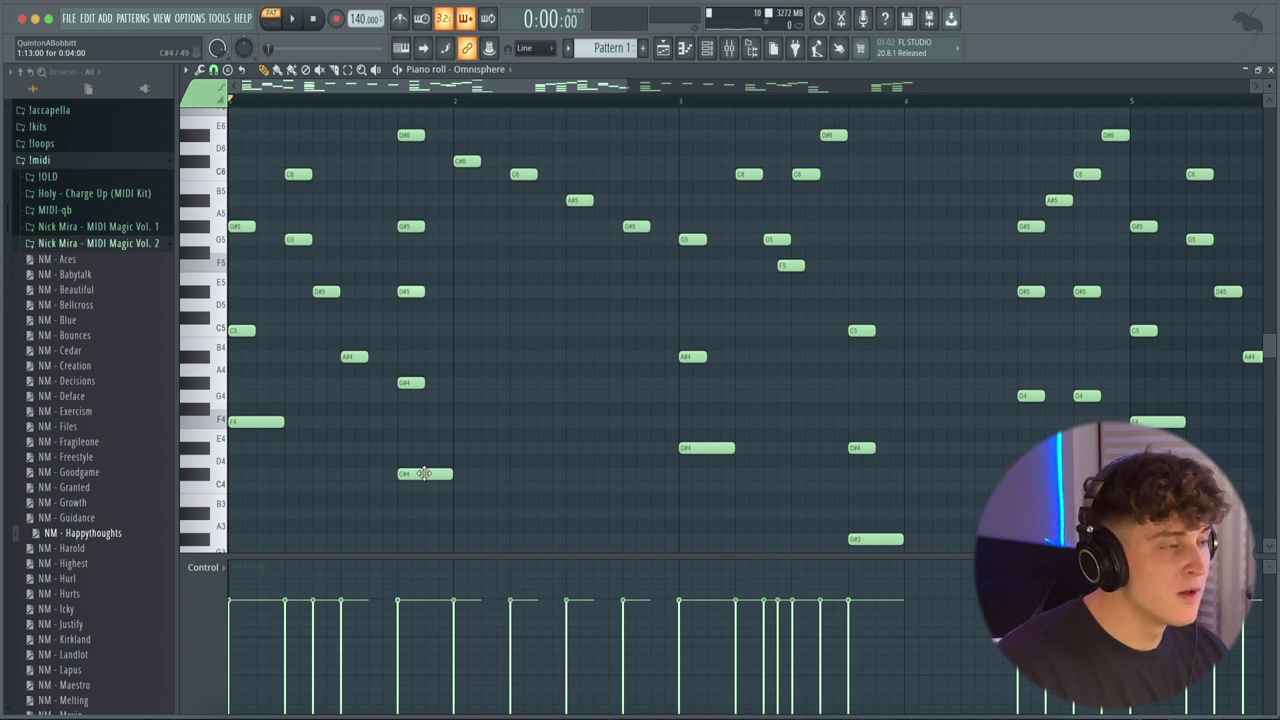
# Try adding an F4 note above the C#4 bass note in the second chord.
pyautogui.click(404, 475)
pyautogui.click(398, 424)
pyautogui.rightClick(400, 426)
pyautogui.click(401, 425)
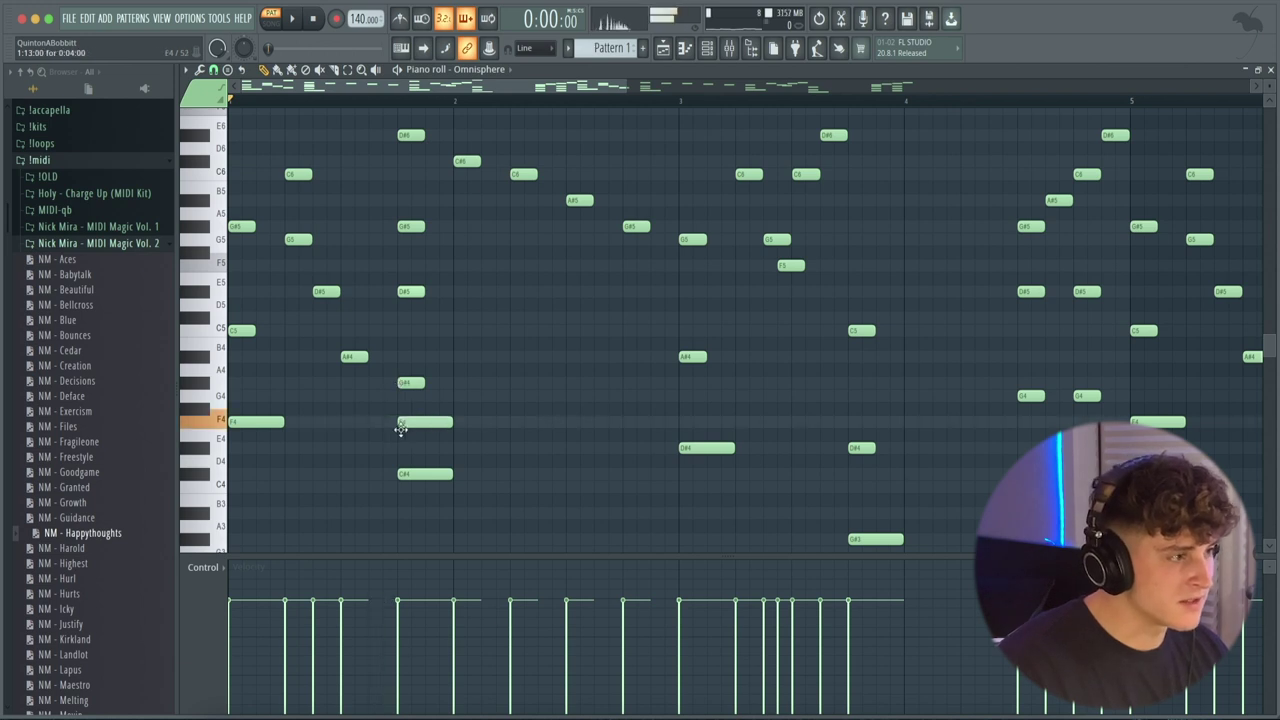
pyautogui.moveTo(407, 440); pyautogui.dragTo(450, 406)
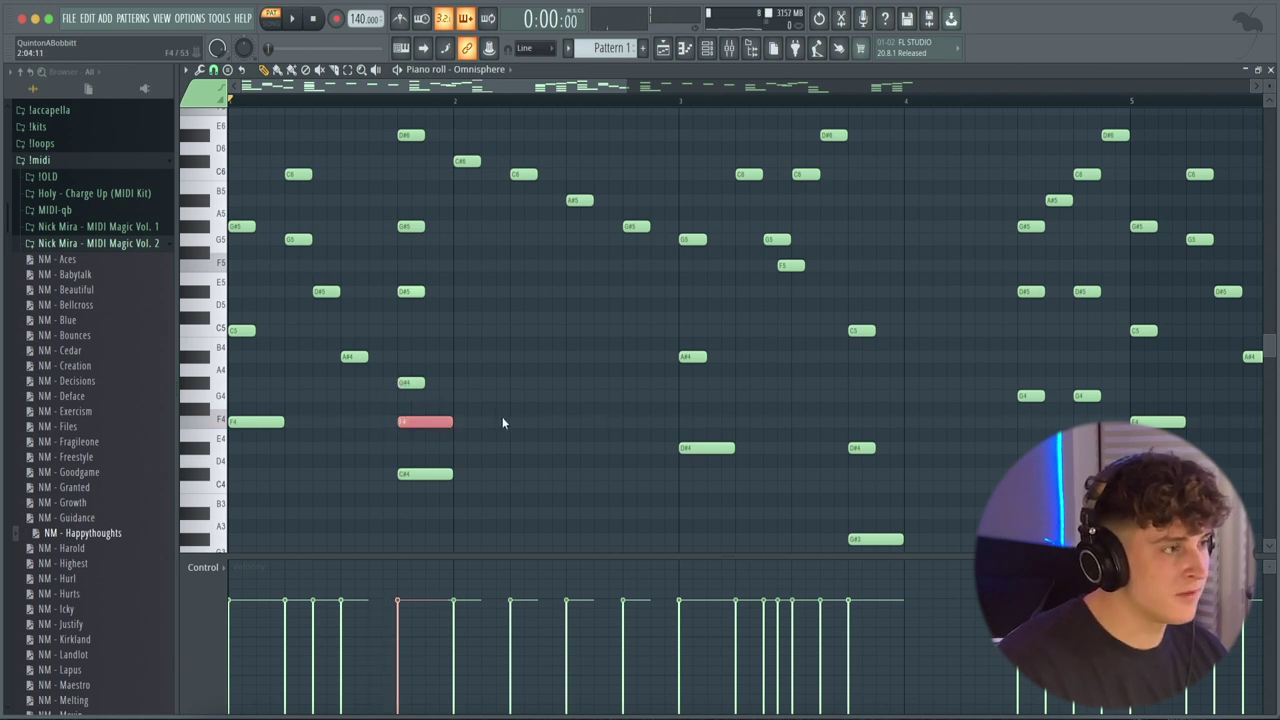
pyautogui.rightClick(440, 421)
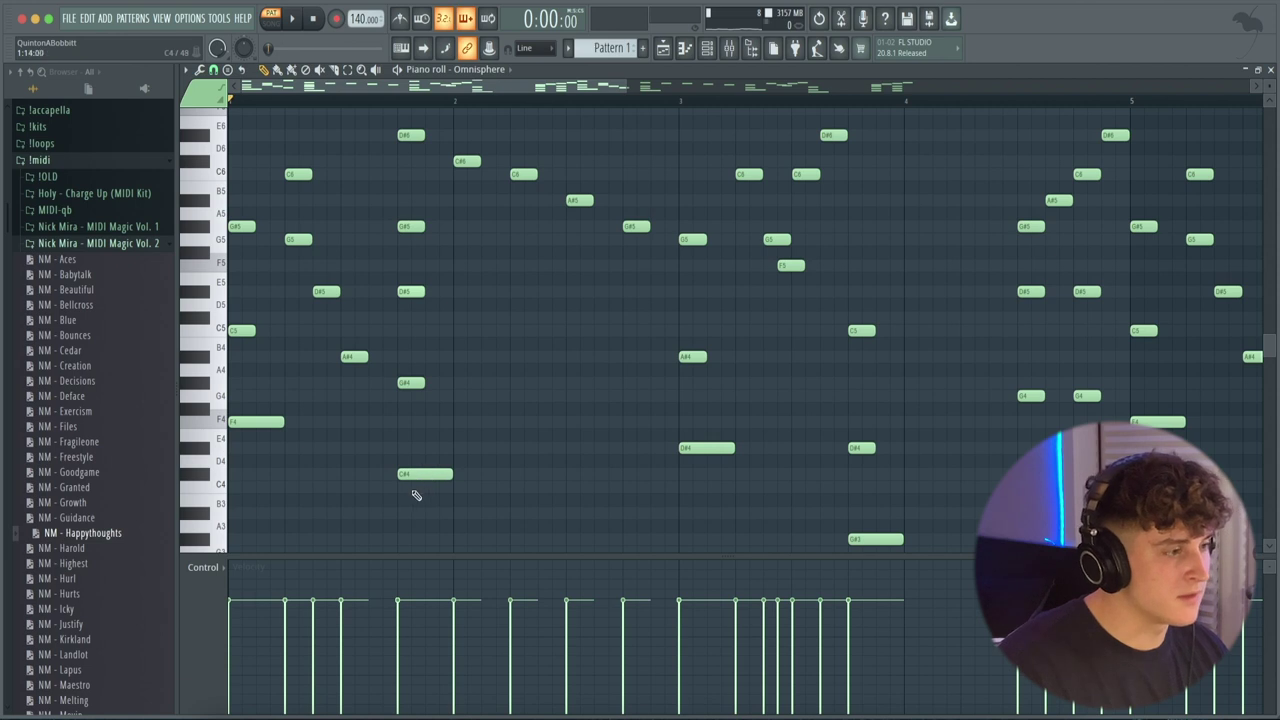
# Examine individual notes of the second chord and select its full stack from C#4 to D#6.
pyautogui.click(412, 382)
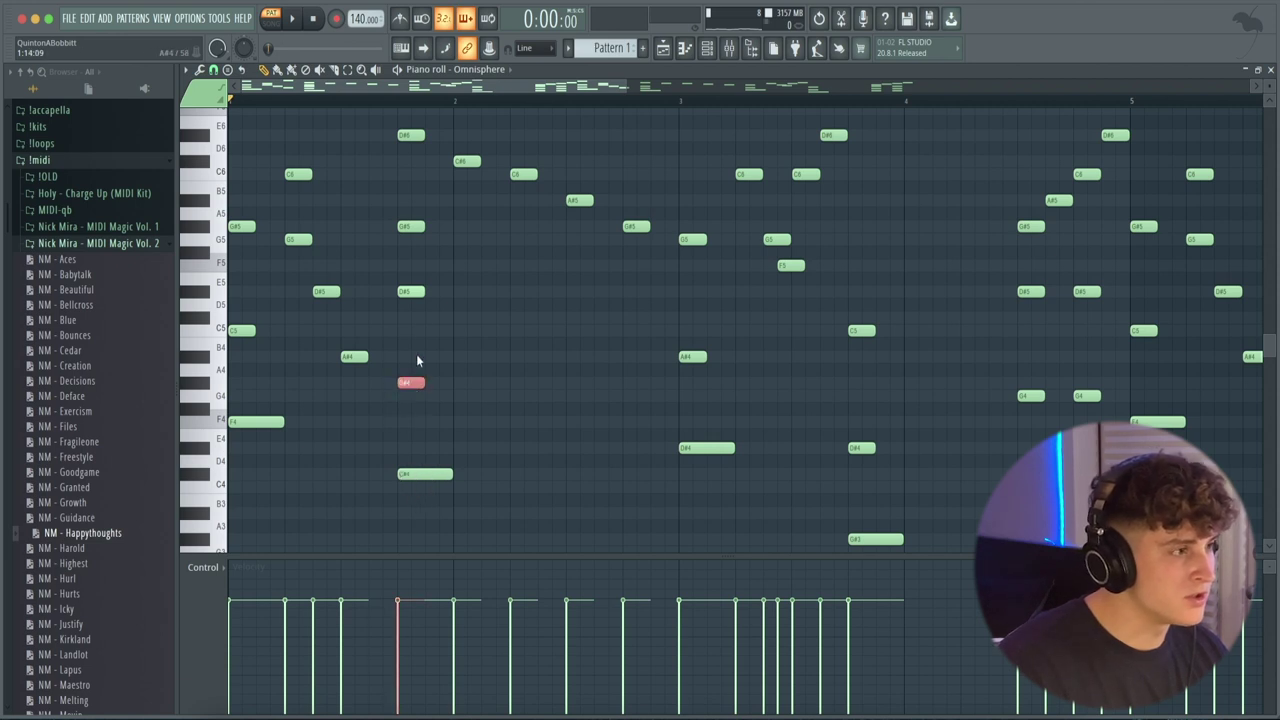
pyautogui.click(411, 291)
pyautogui.scroll(1, 468, 313)
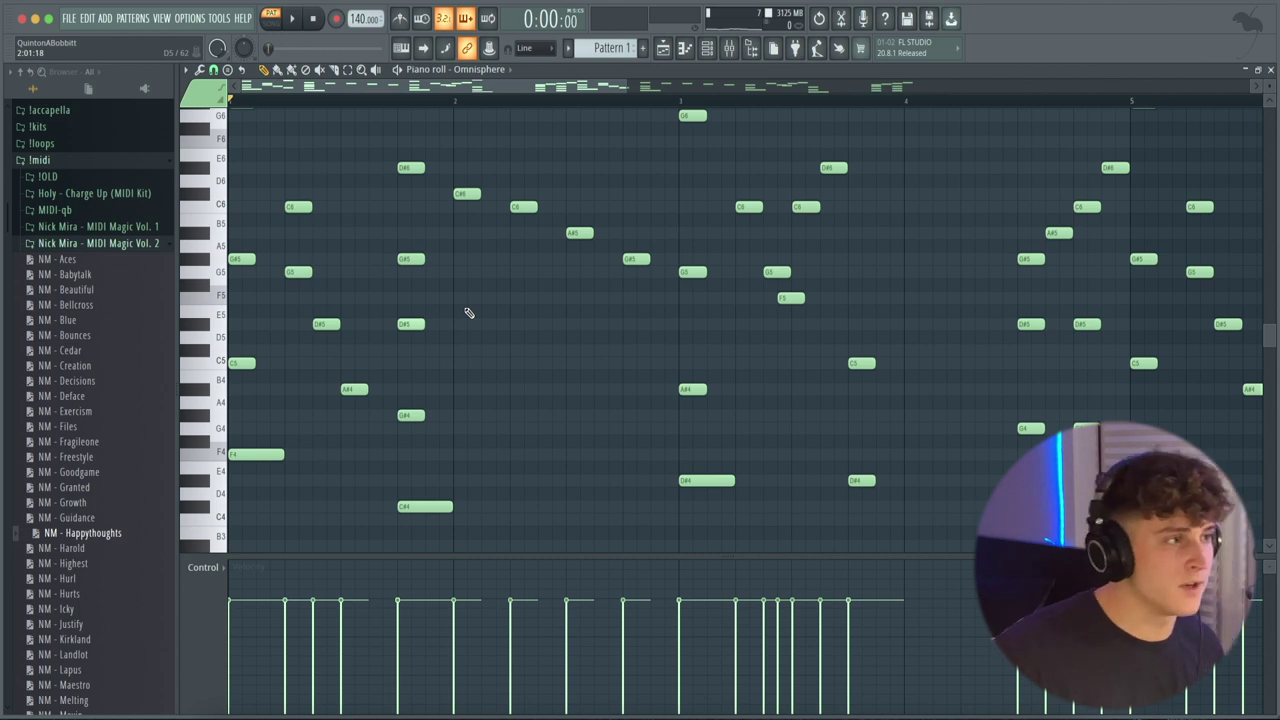
pyautogui.click(262, 454)
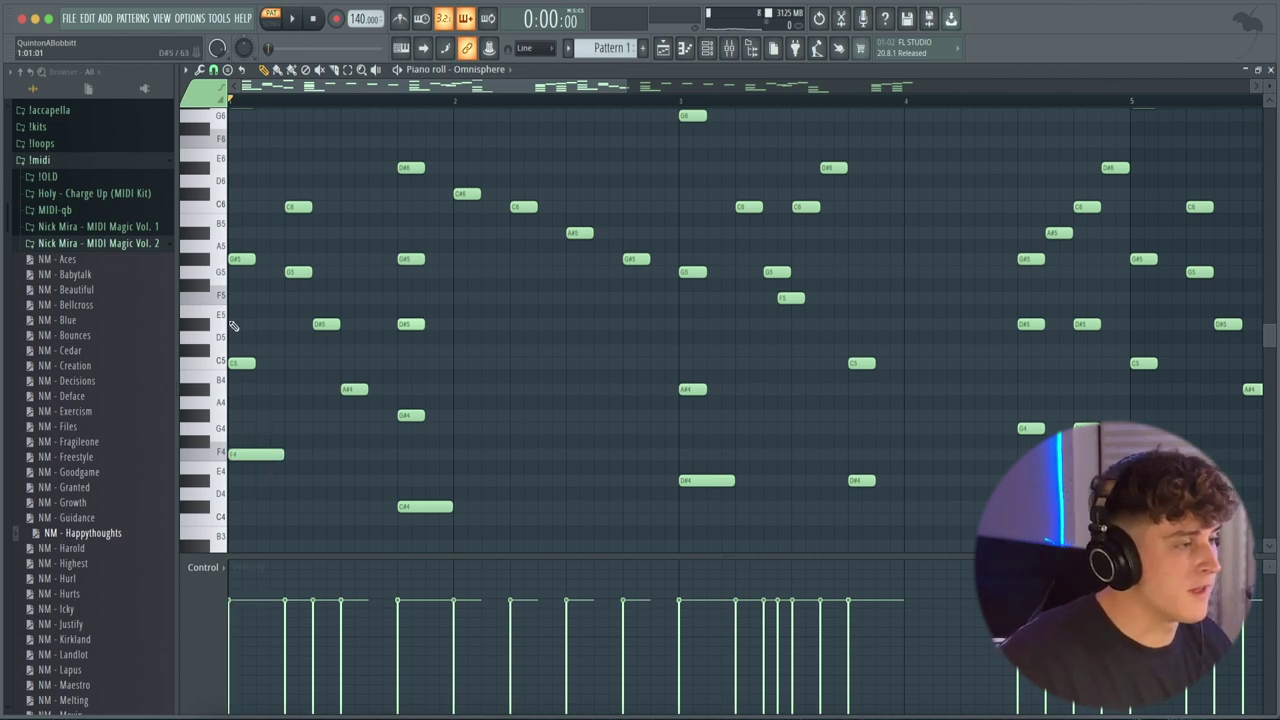
pyautogui.moveTo(399, 541); pyautogui.dragTo(396, 162)
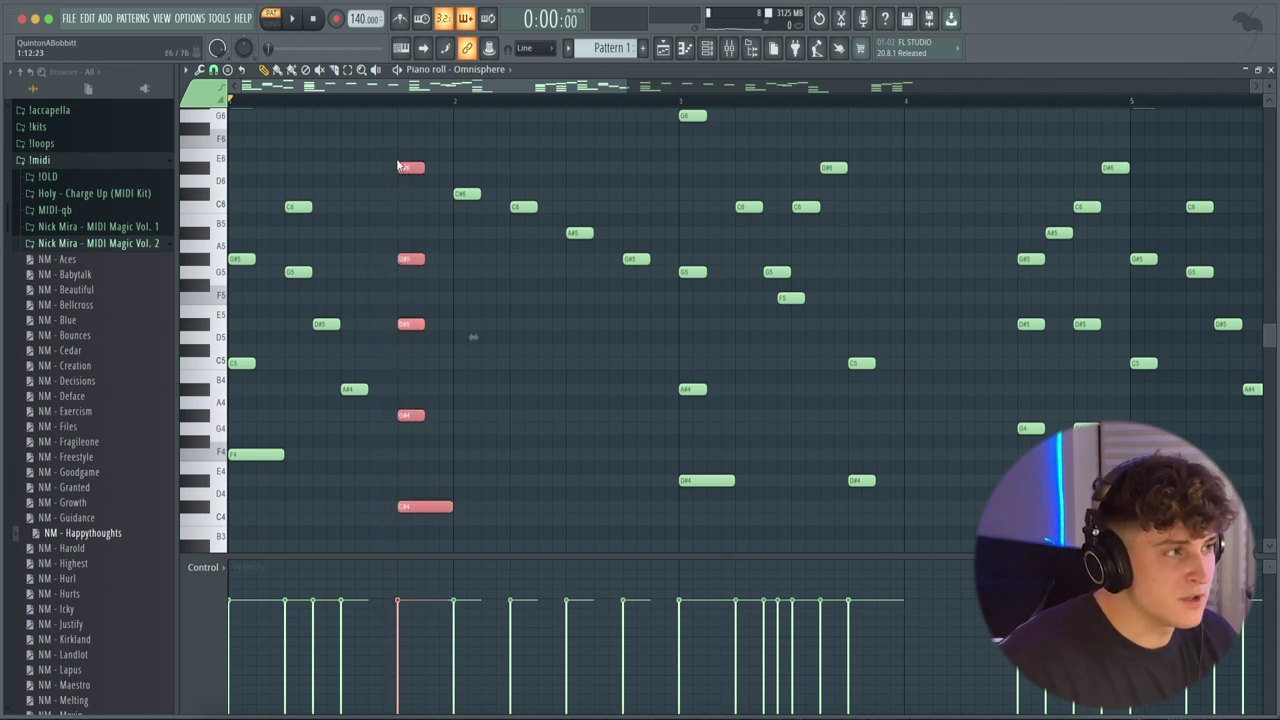
pyautogui.keyDown('ctrl'); pyautogui.click(542, 348); pyautogui.keyUp('ctrl')
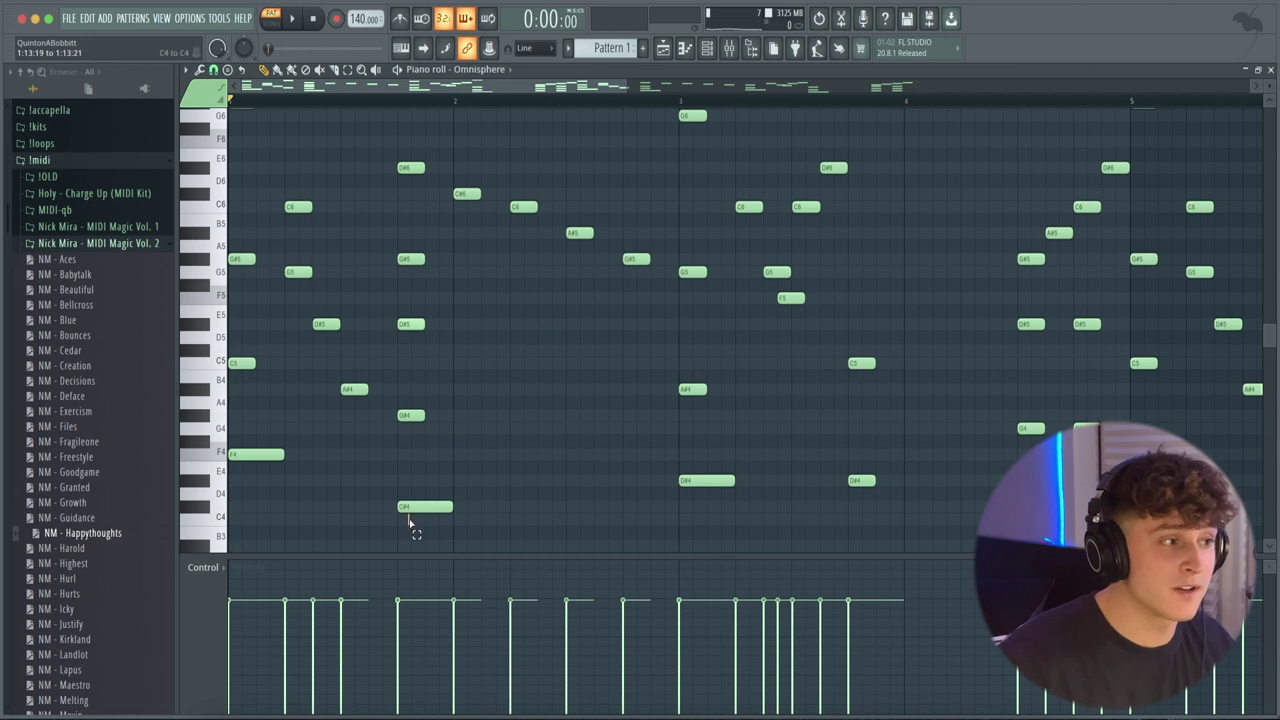
pyautogui.click(400, 506)
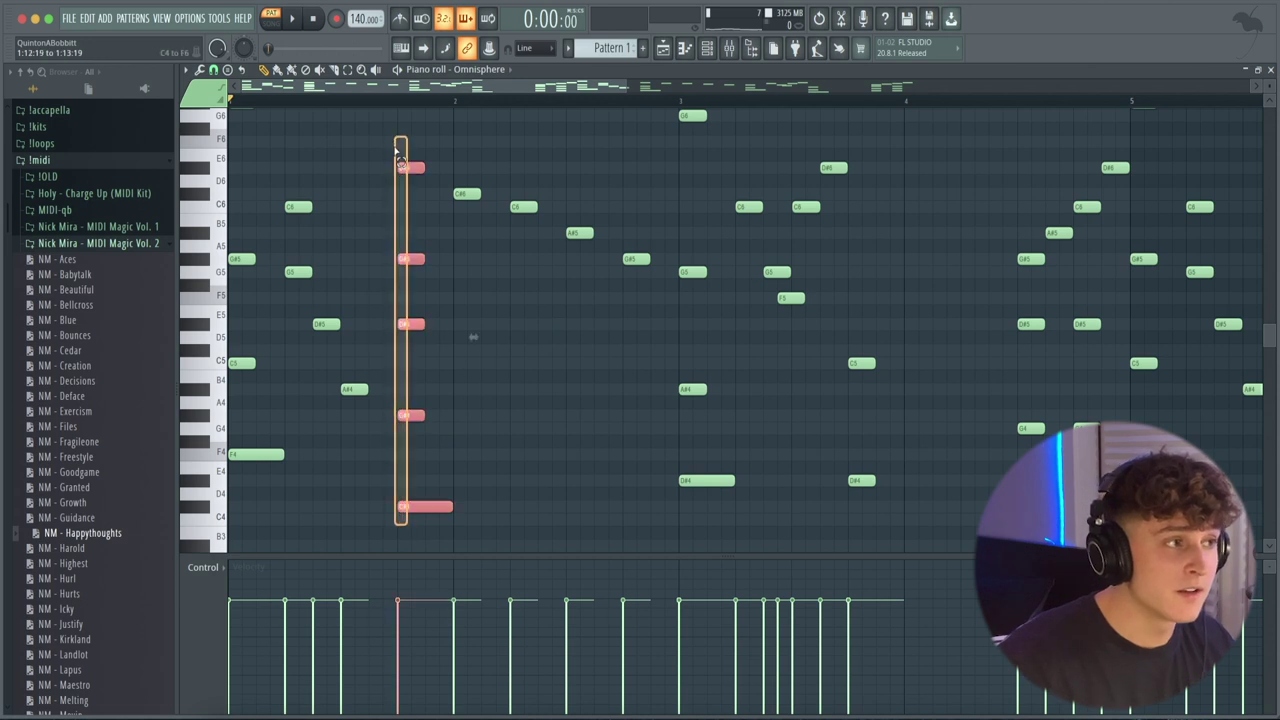
pyautogui.rightClick(615, 428)
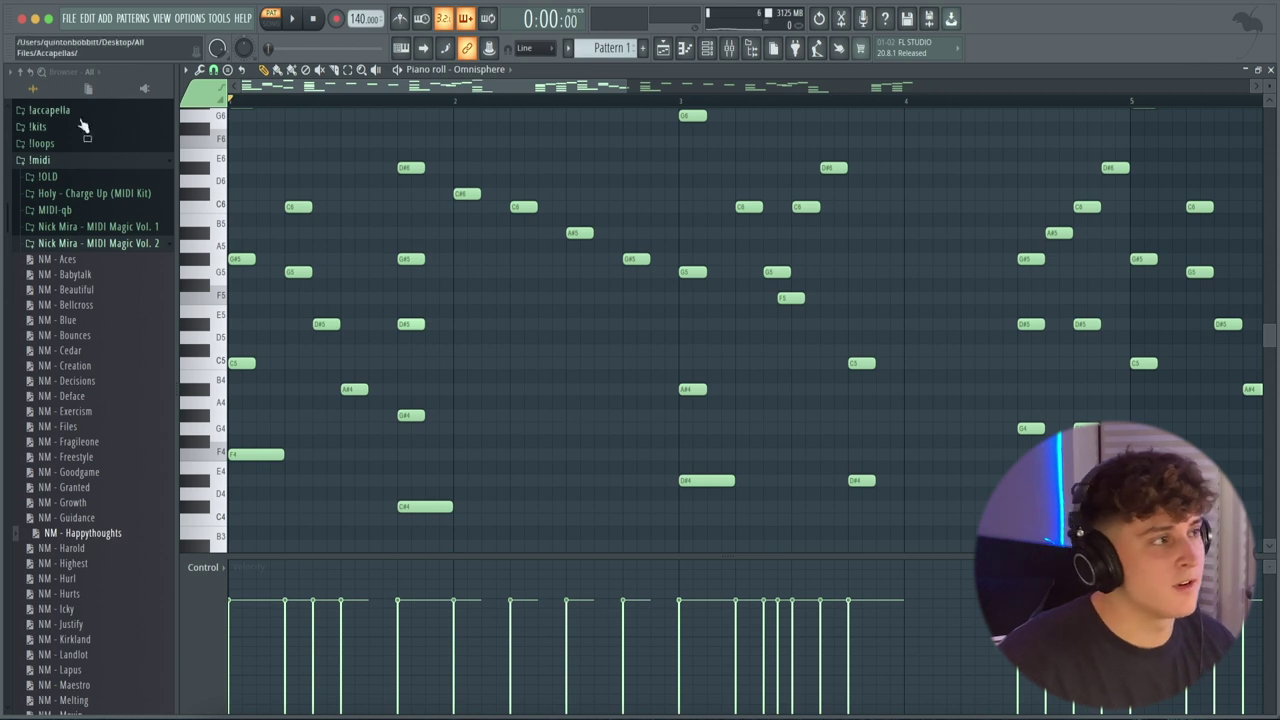
# View the root notes and scales available for scale highlighting.
pyautogui.click(186, 70)
pyautogui.moveTo(240, 160)
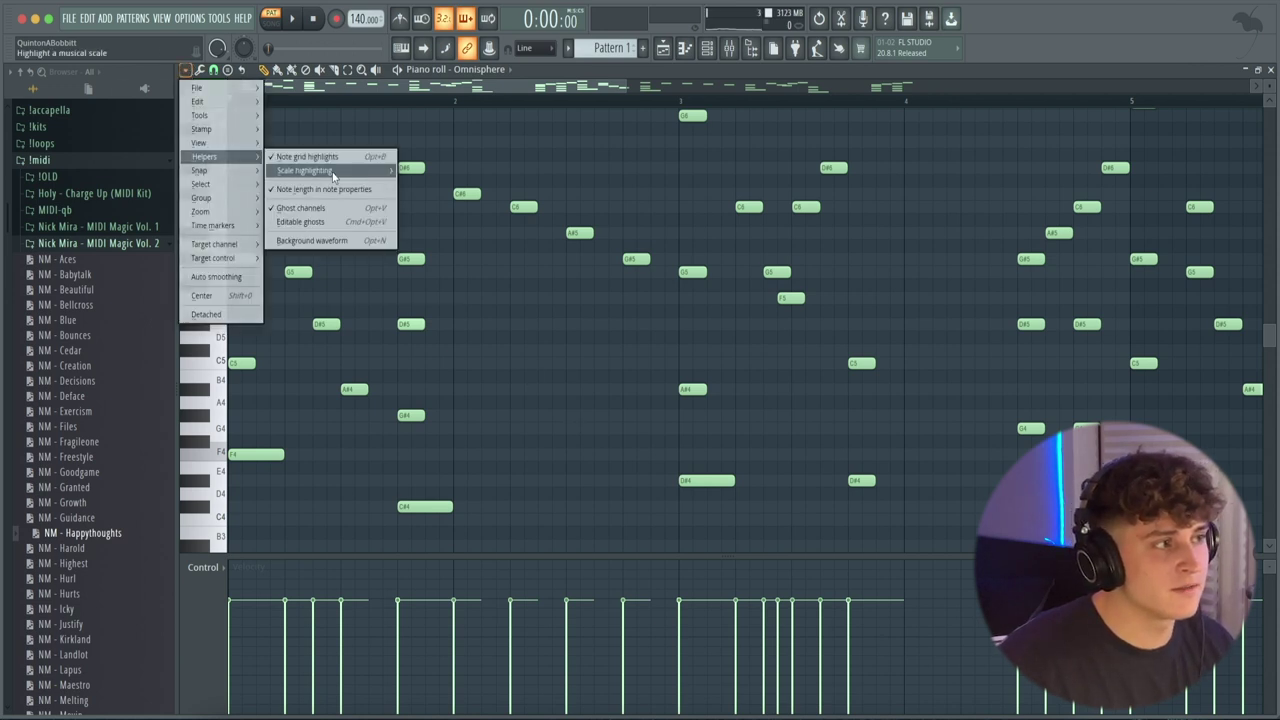
pyautogui.moveTo(305, 170)
pyautogui.click(467, 242)
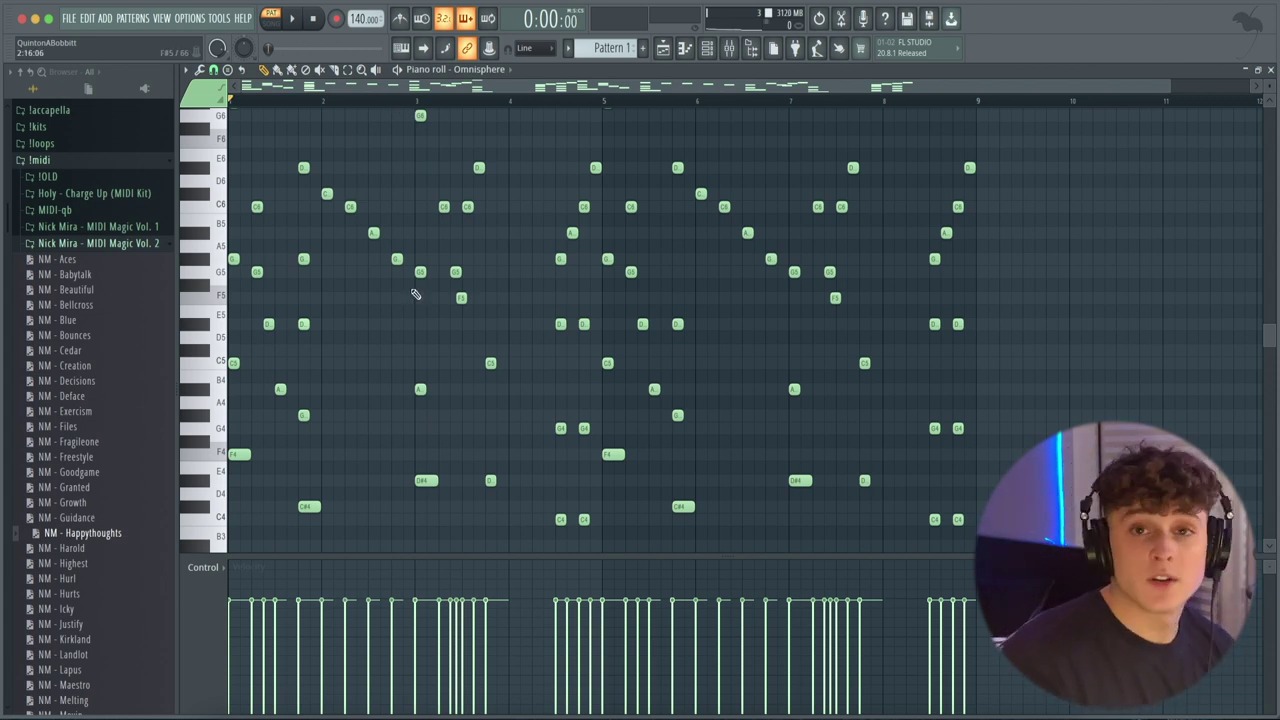
# Delete all notes from the piano roll and set the scale highlighting root note to A.
pyautogui.hotkey('ctrl', 'a')
pyautogui.press('Delete')
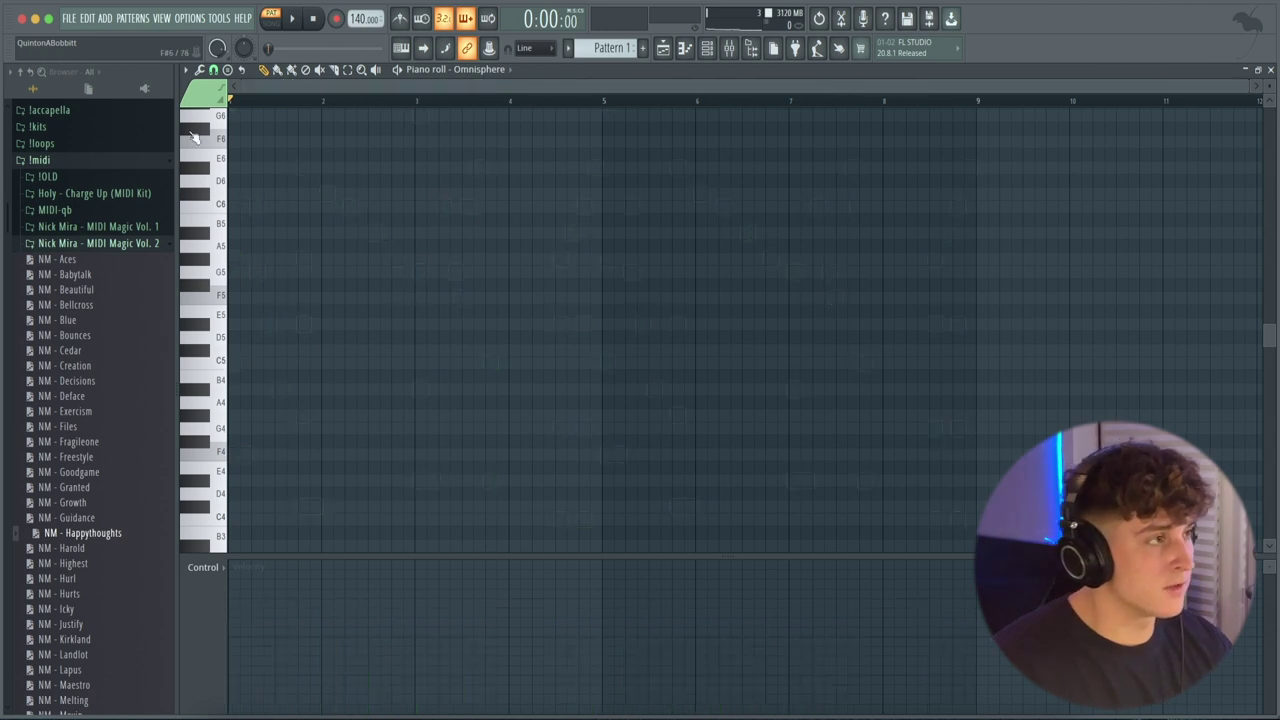
pyautogui.click(184, 69)
pyautogui.moveTo(210, 156)
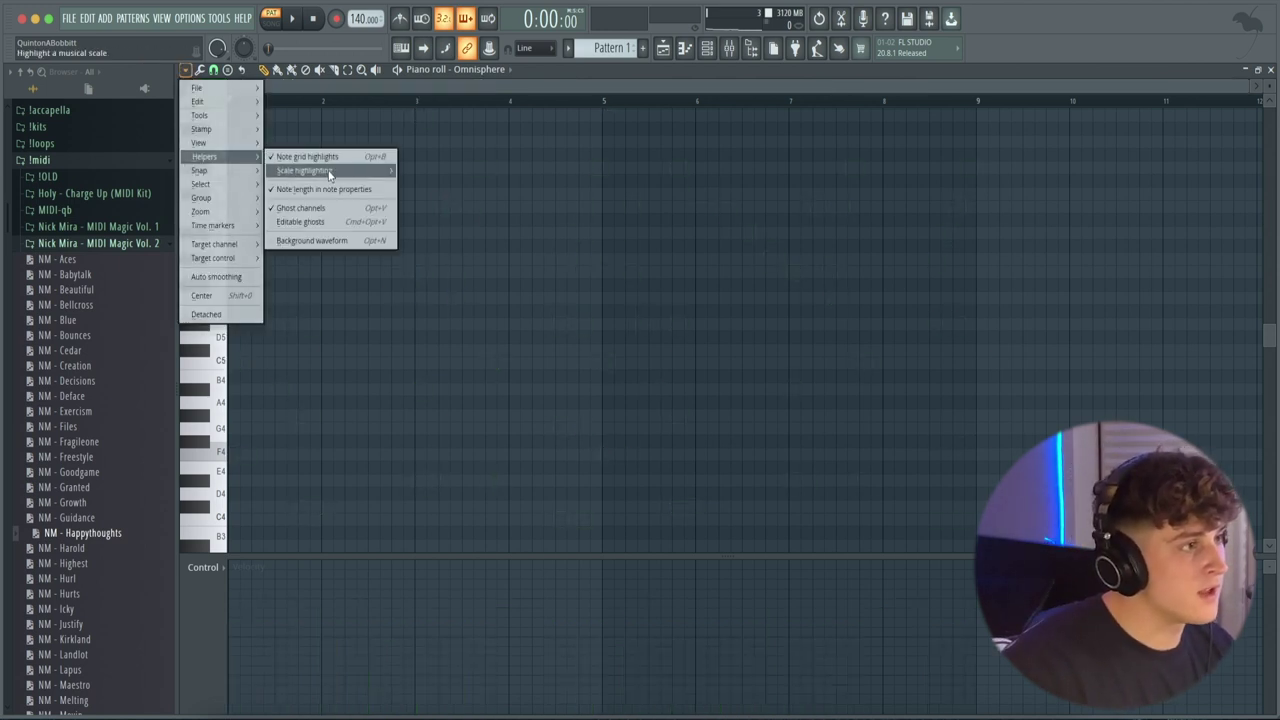
pyautogui.moveTo(329, 171)
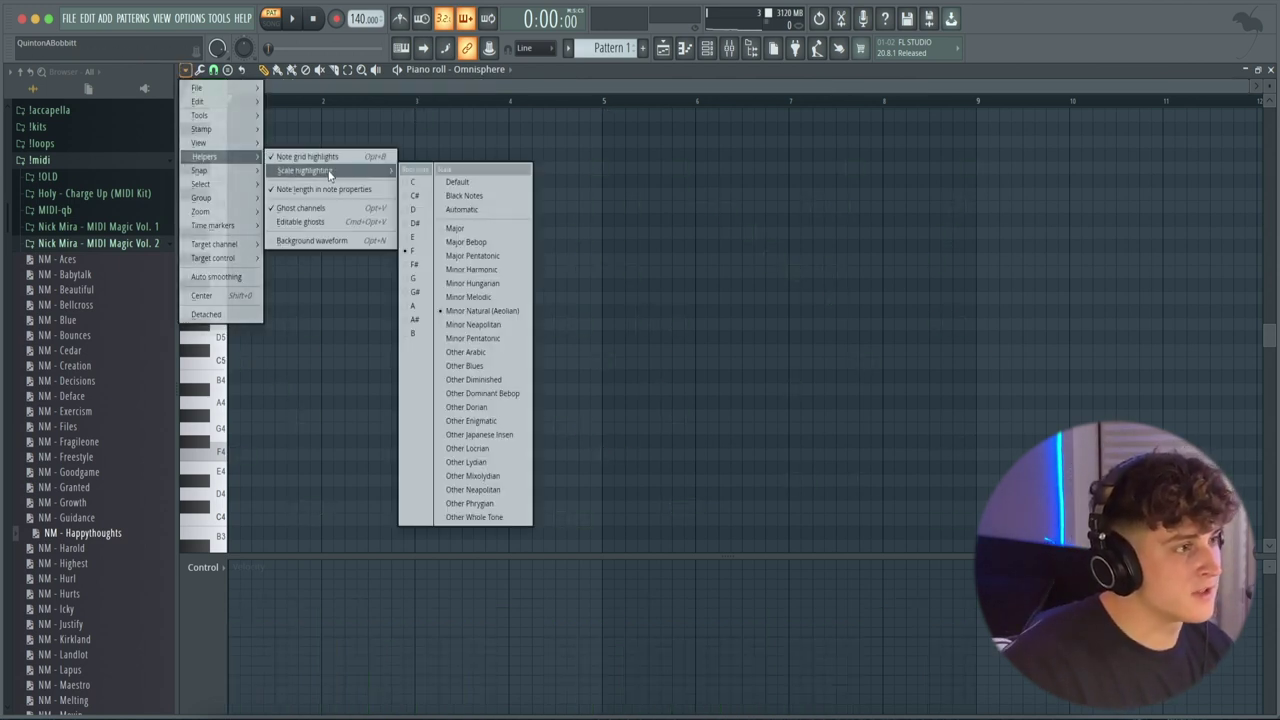
pyautogui.click(412, 305)
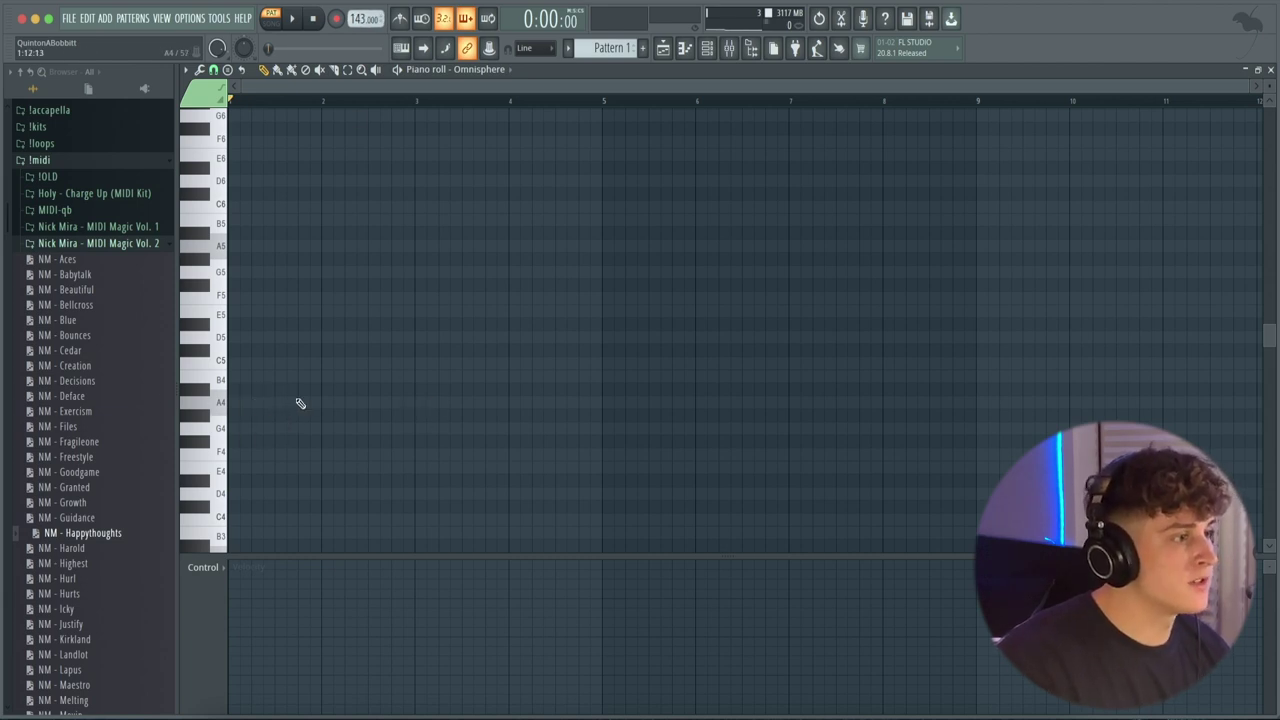
pyautogui.click(222, 402)
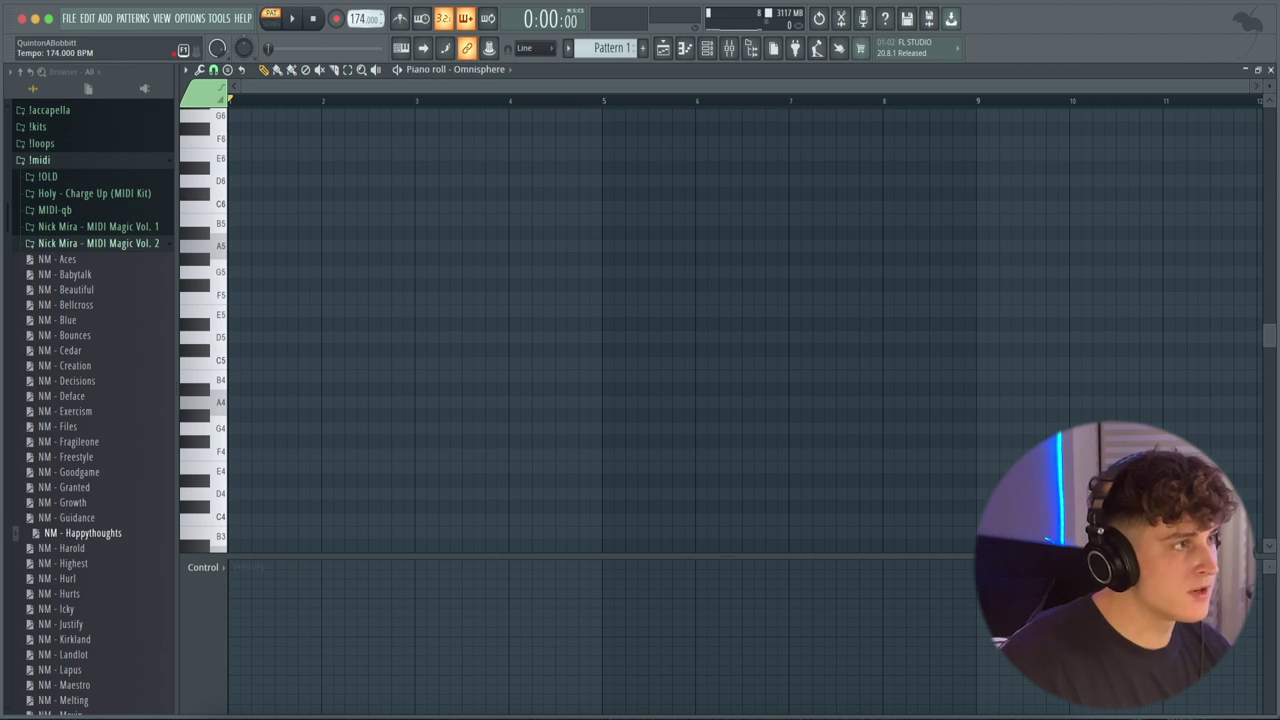
# Set the tempo to 173 BPM and place a one-bar A4 note at the start of bar 1.
pyautogui.moveTo(361, 19); pyautogui.dragTo(361, 22)
pyautogui.scroll(5, 292, 84)
pyautogui.scroll(-3, 271, 106)
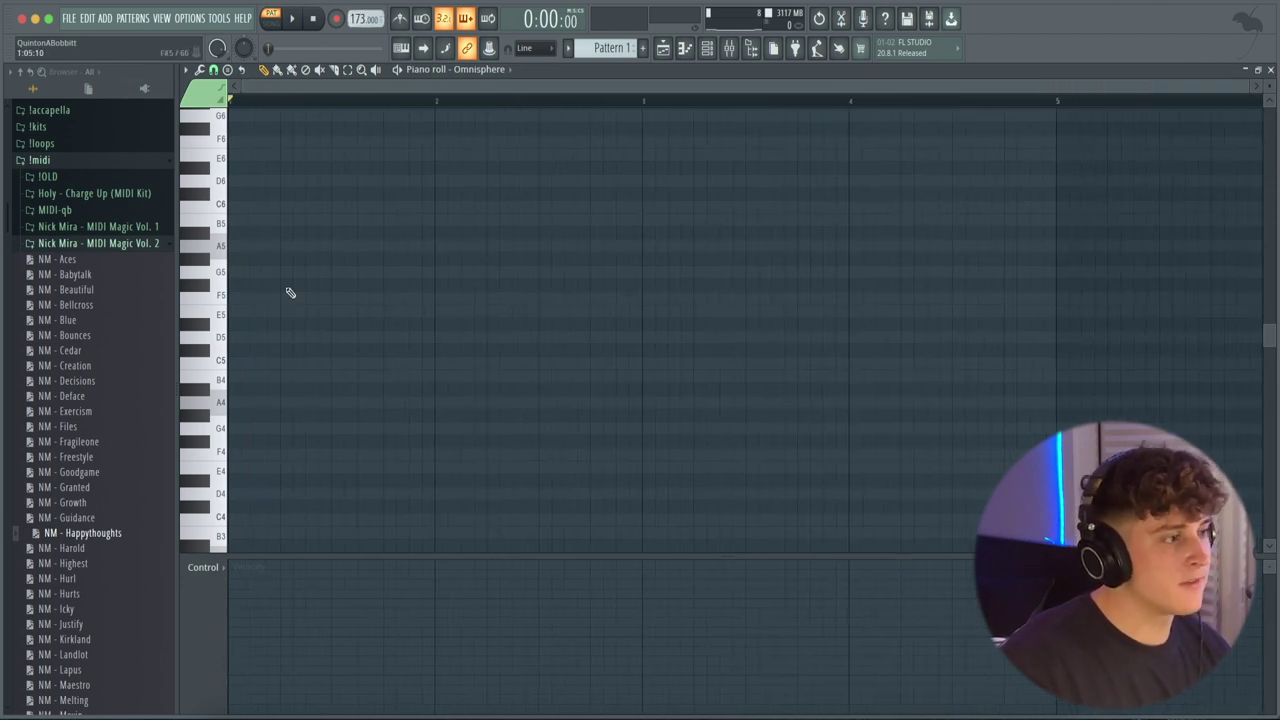
pyautogui.moveTo(262, 403); pyautogui.dragTo(170, 399)
pyautogui.rightClick(262, 403)
pyautogui.moveTo(275, 414)
pyautogui.mouseDown()
pyautogui.moveTo(209, 412)
pyautogui.moveTo(440, 403)
pyautogui.mouseUp()
pyautogui.rightClick(245, 415)
pyautogui.click(250, 402)
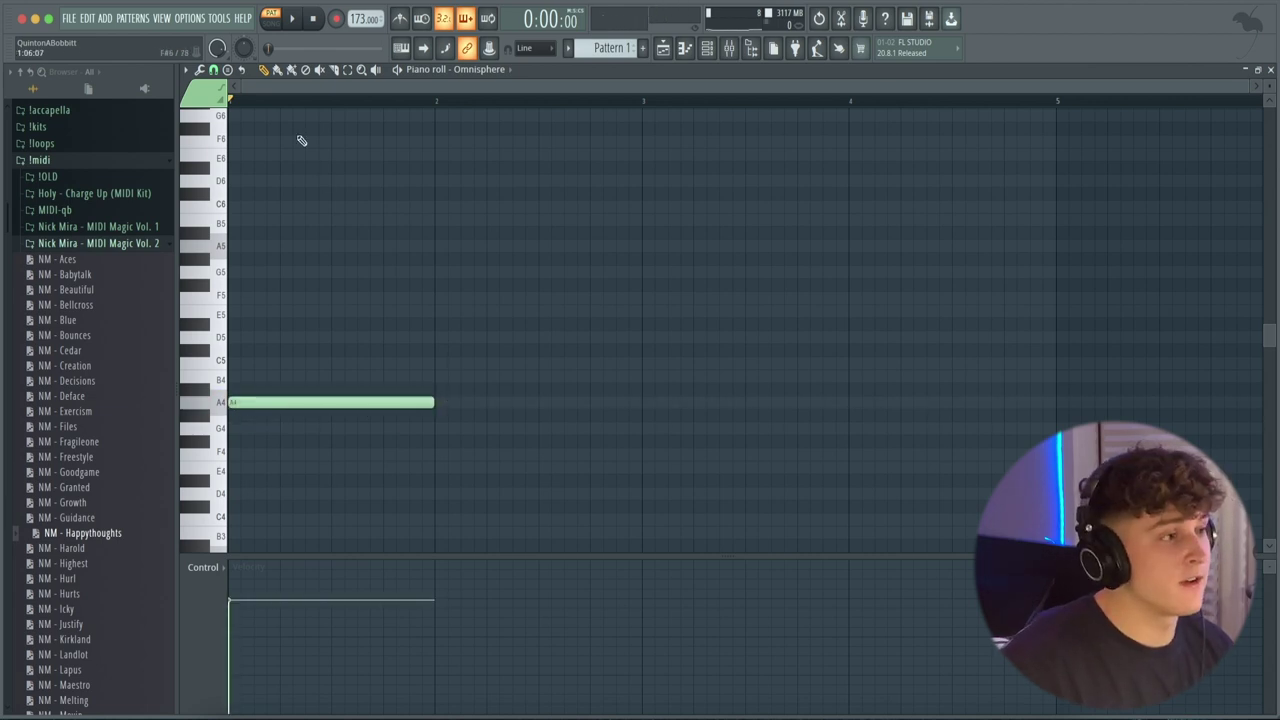
# Turn on the metronome and shorten the A4 note to one beat.
pyautogui.press('space')
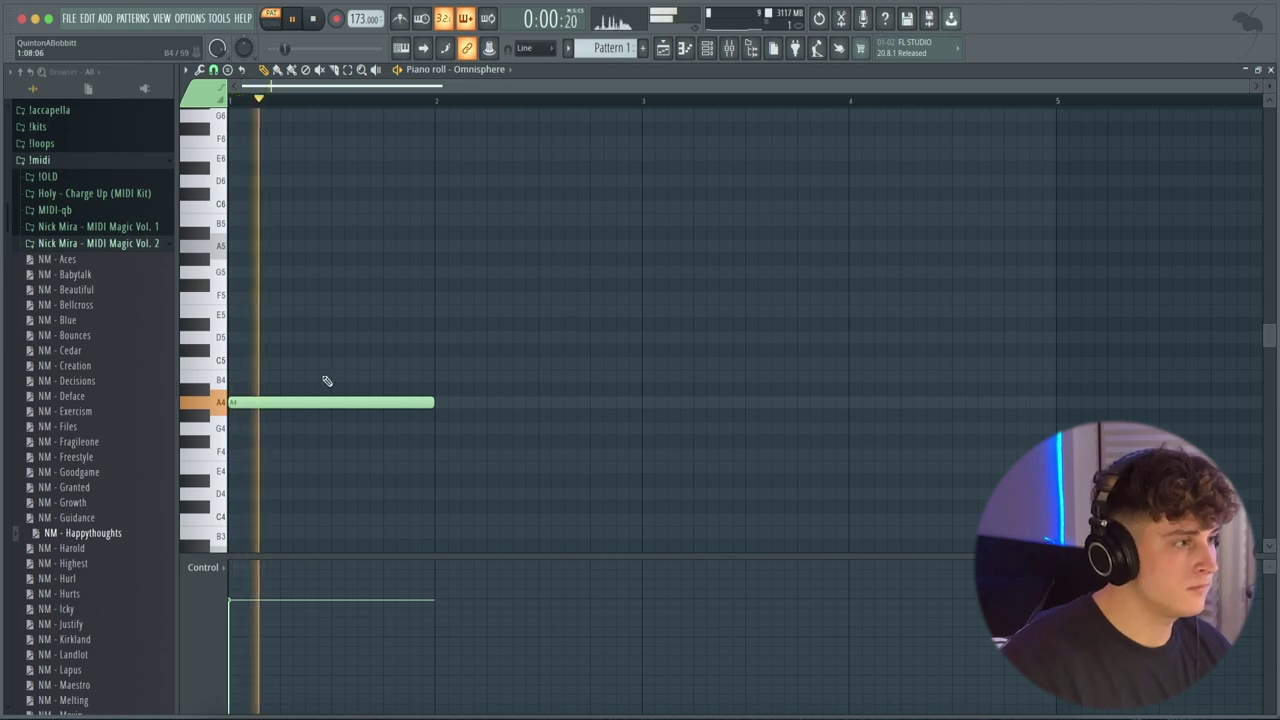
pyautogui.press('space')
pyautogui.click(428, 391)
pyautogui.rightClick(430, 390)
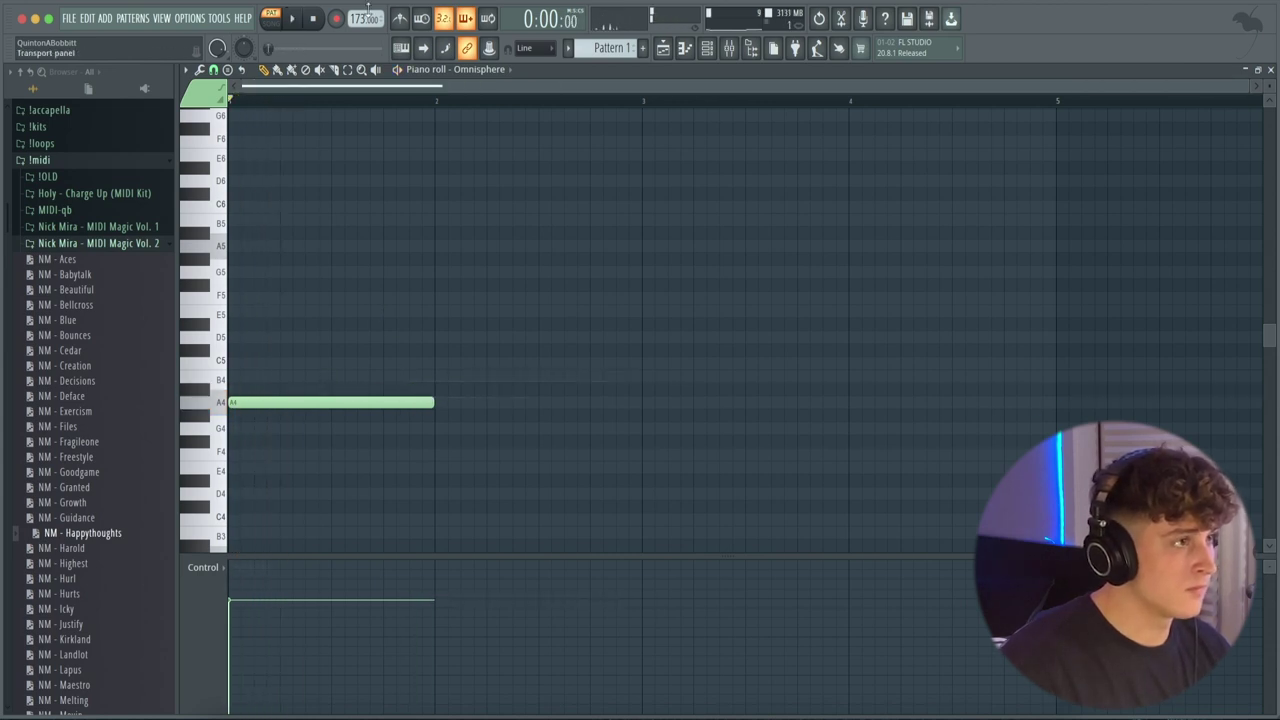
pyautogui.click(400, 19)
pyautogui.scroll(3, 312, 106)
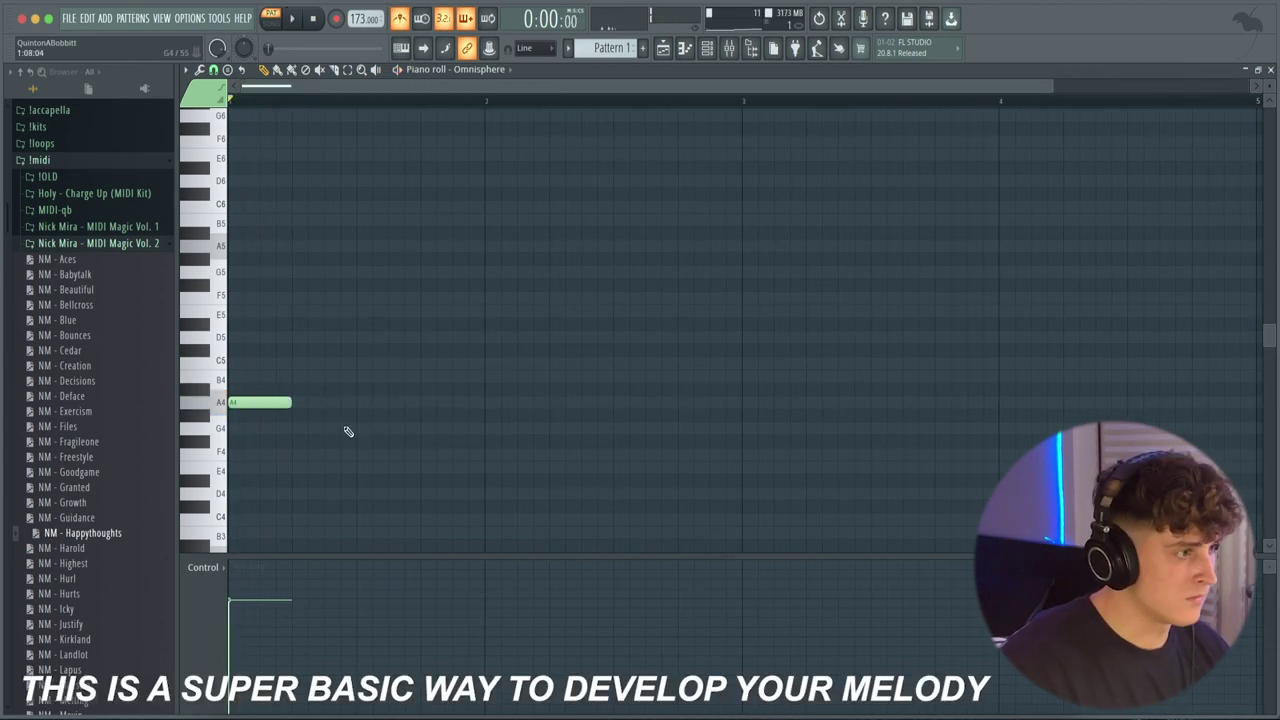
# Play back the opening note and add a one-beat G4 note on the last beat of bar 1.
pyautogui.press('space')
pyautogui.press('space')
pyautogui.press('space')
pyautogui.click(424, 430)
pyautogui.press('space')
pyautogui.press('space')
# Try out pitches for the third melody note and settle on a one-beat C5 at 2:09.
pyautogui.click(650, 441)
pyautogui.press('space')
pyautogui.rightClick(676, 443)
pyautogui.click(616, 377)
pyautogui.press('space')
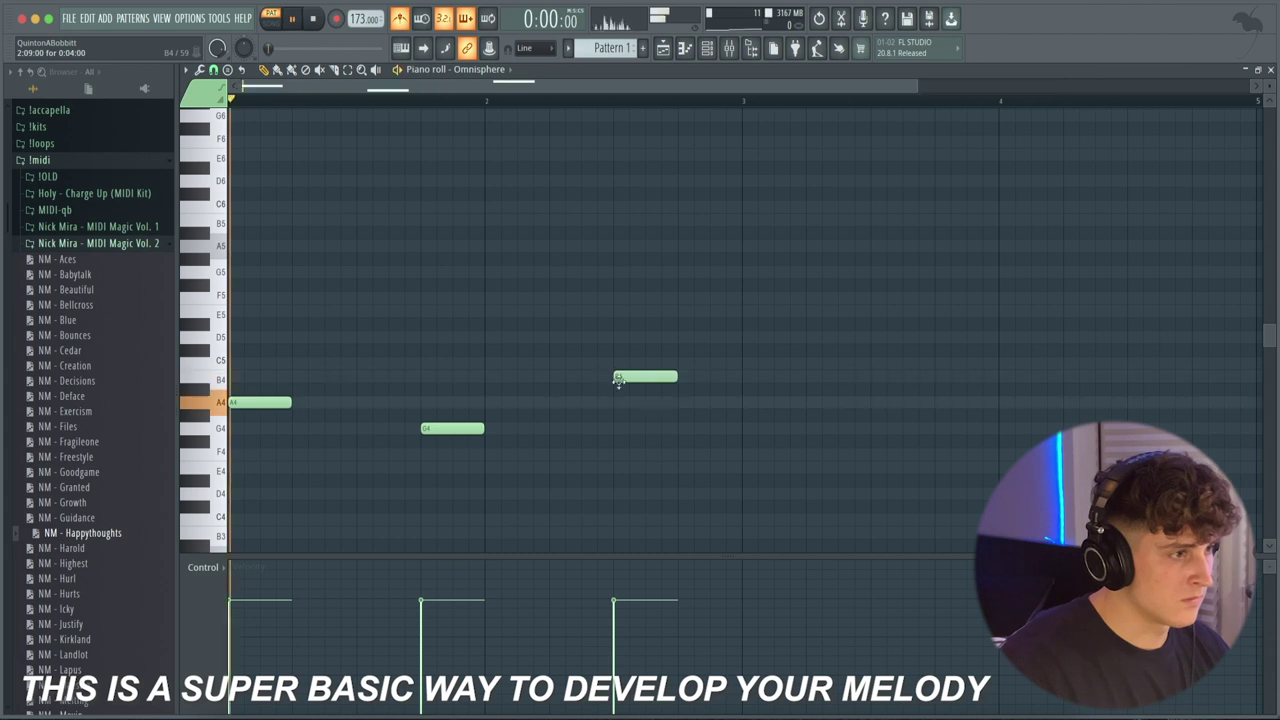
pyautogui.press('space')
pyautogui.rightClick(617, 376)
pyautogui.doubleClick(614, 369)
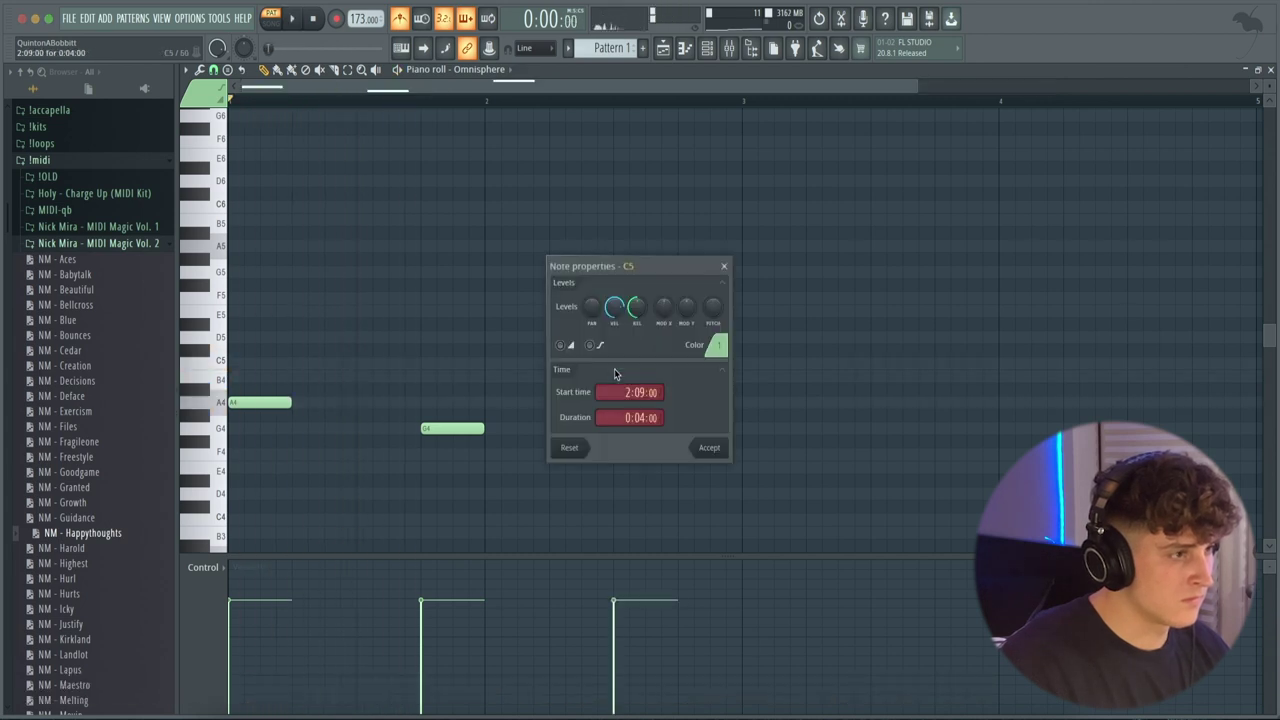
pyautogui.click(708, 448)
pyautogui.press('space')
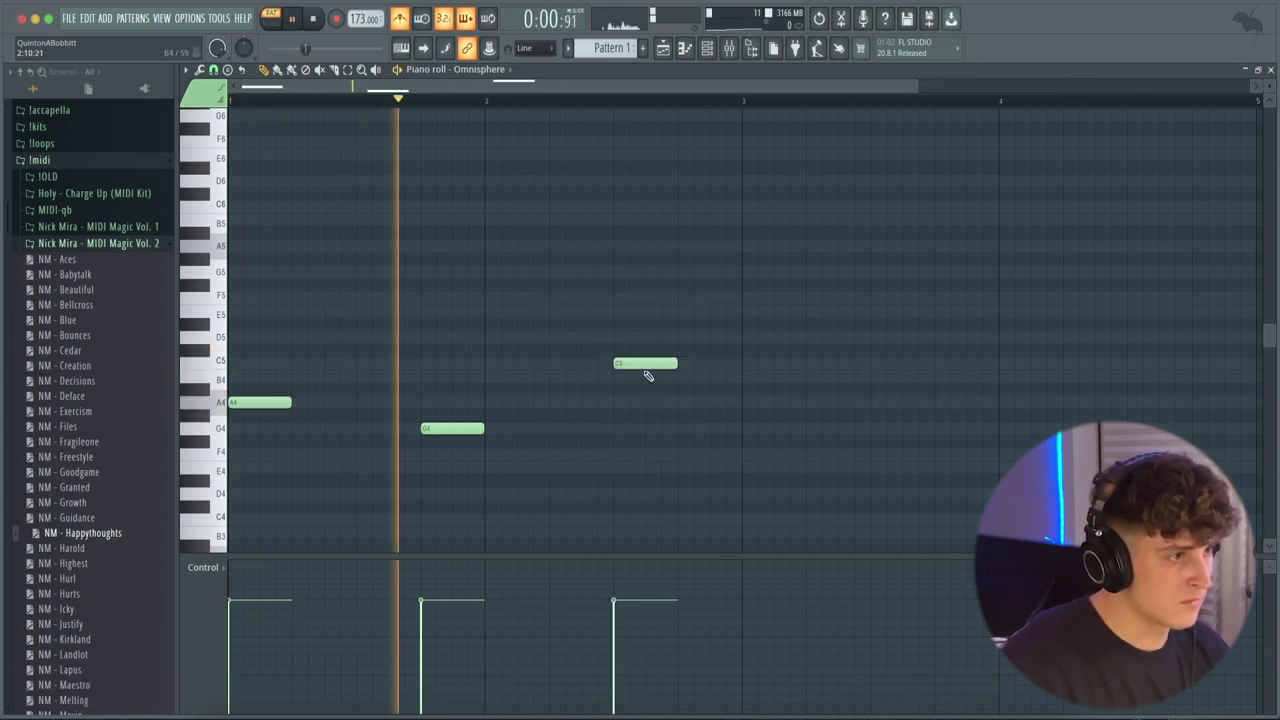
# Add a one-beat F4 note at the start of bar 3 and check the melody by ear.
pyautogui.scroll(-2, 648, 376)
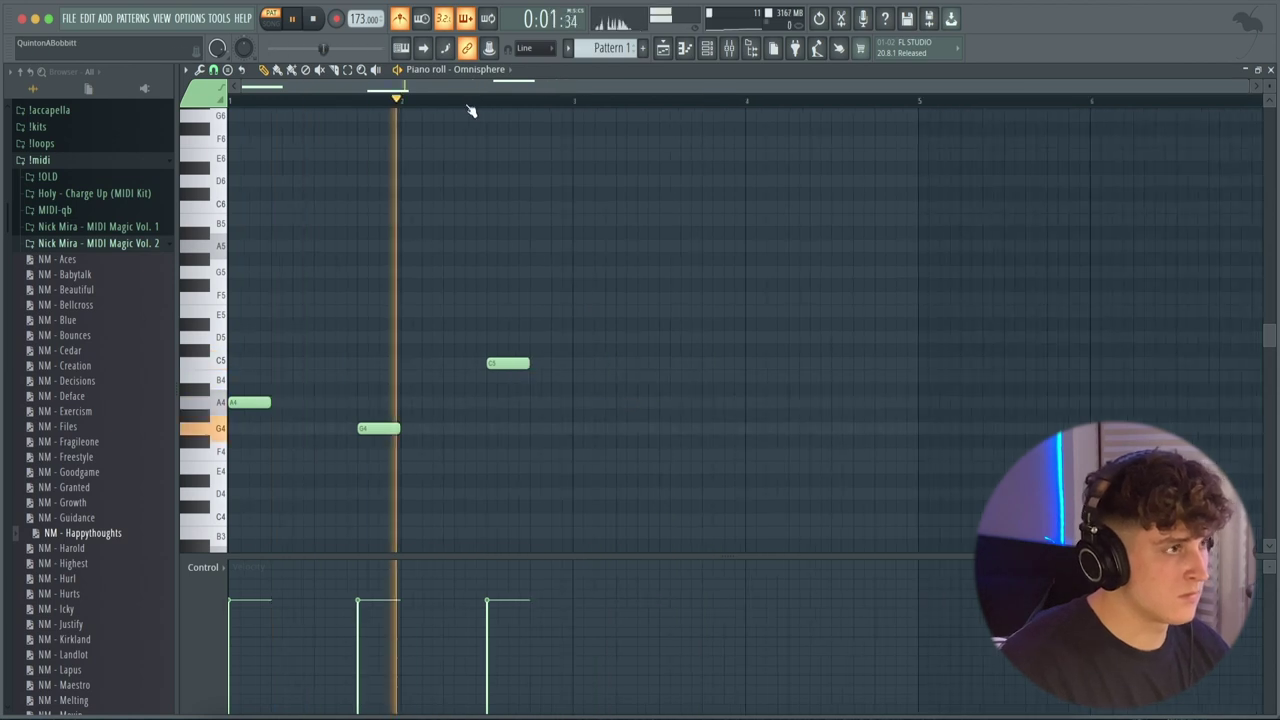
pyautogui.click(578, 467)
pyautogui.press('space')
pyautogui.click(706, 418)
pyautogui.moveTo(706, 418); pyautogui.dragTo(706, 429)
pyautogui.press('space')
pyautogui.press('space')
pyautogui.rightClick(724, 429)
pyautogui.moveTo(594, 467); pyautogui.dragTo(594, 454)
pyautogui.click(728, 468)
pyautogui.rightClick(730, 469)
pyautogui.press('space')
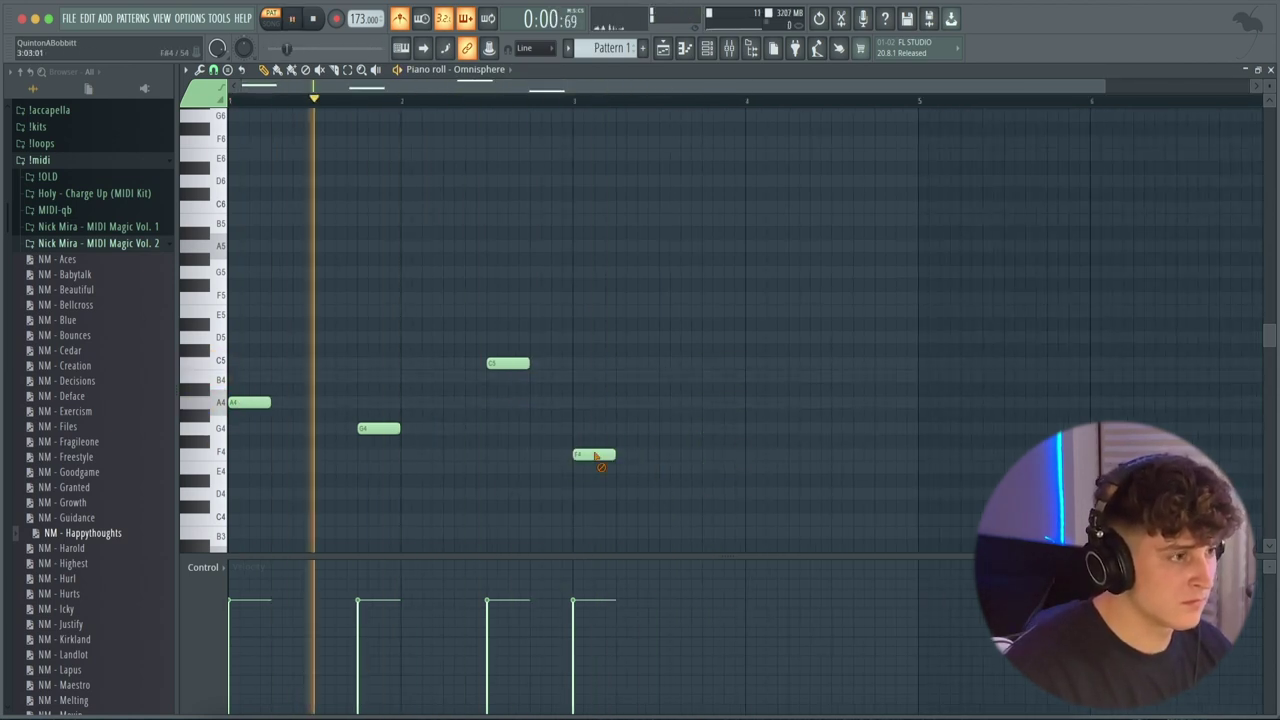
# Add D5 on the last beat of bar 3 and B4 midway through bar 4, and play back the melody.
pyautogui.scroll(-2, 571, 380)
pyautogui.scroll(-1, 600, 390)
pyautogui.click(641, 272)
pyautogui.scroll(-1, 660, 290)
pyautogui.click(688, 311)
pyautogui.press('space')
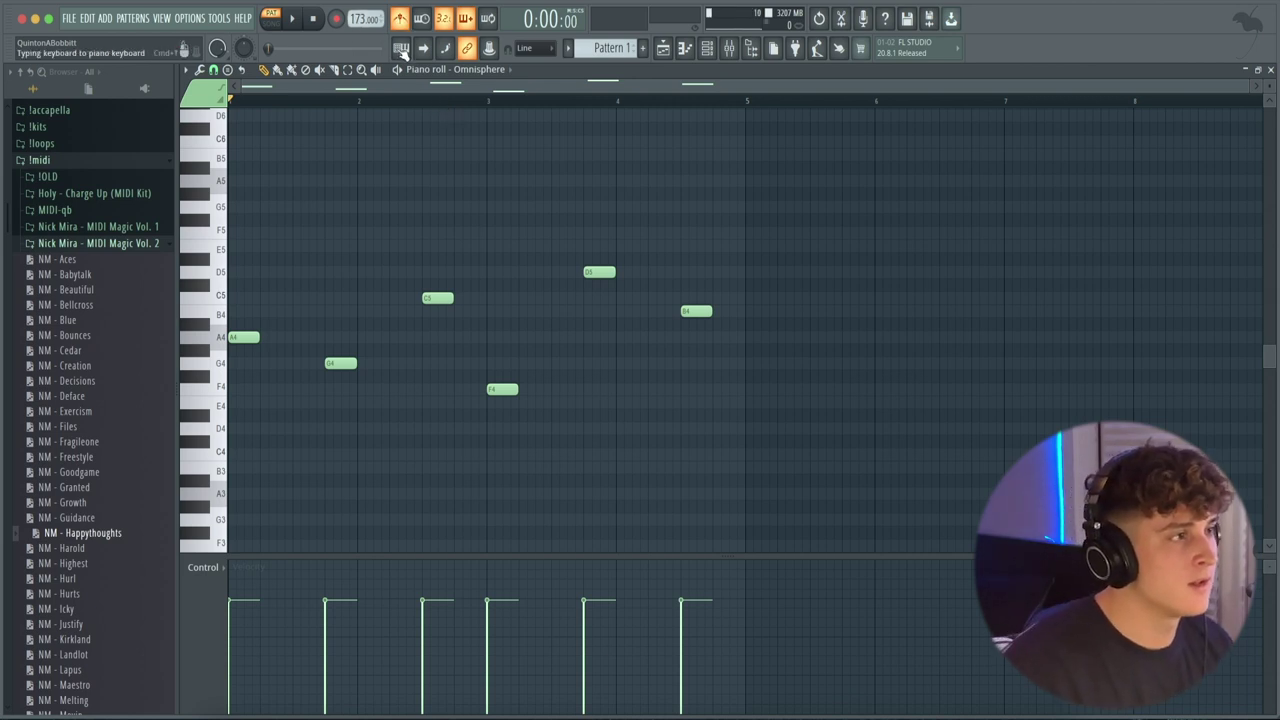
pyautogui.press('space')
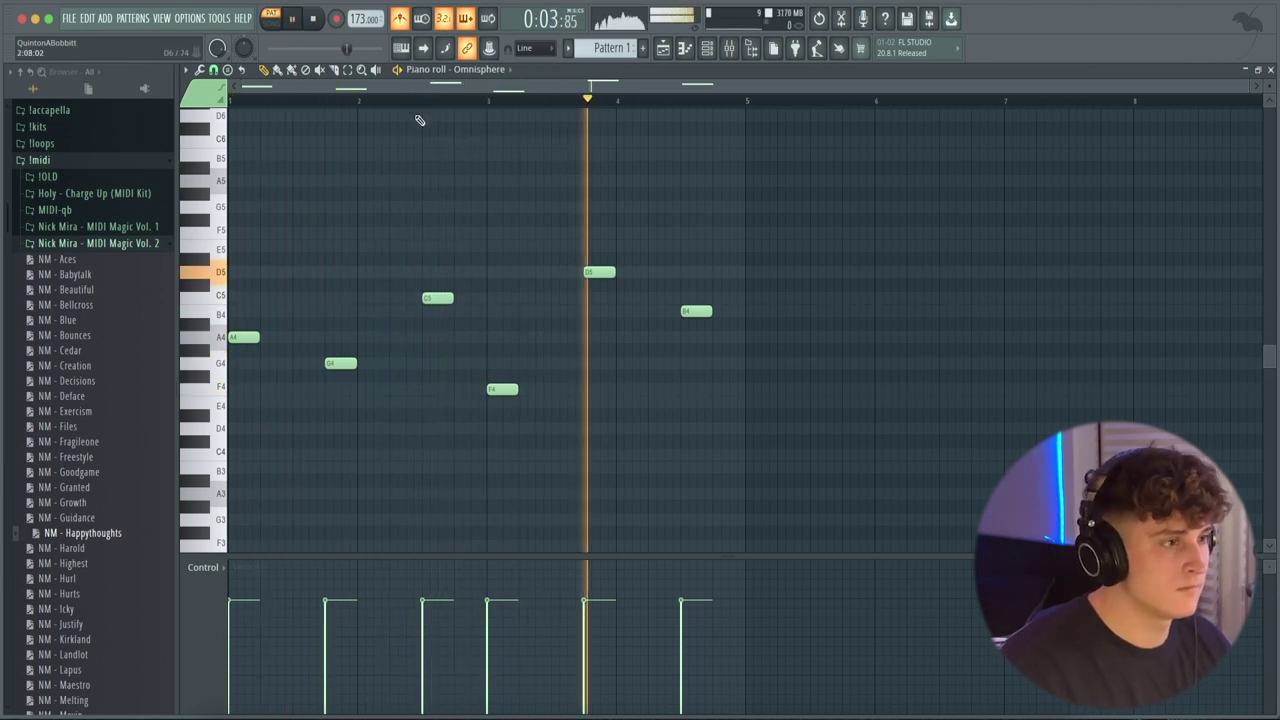
pyautogui.press('space')
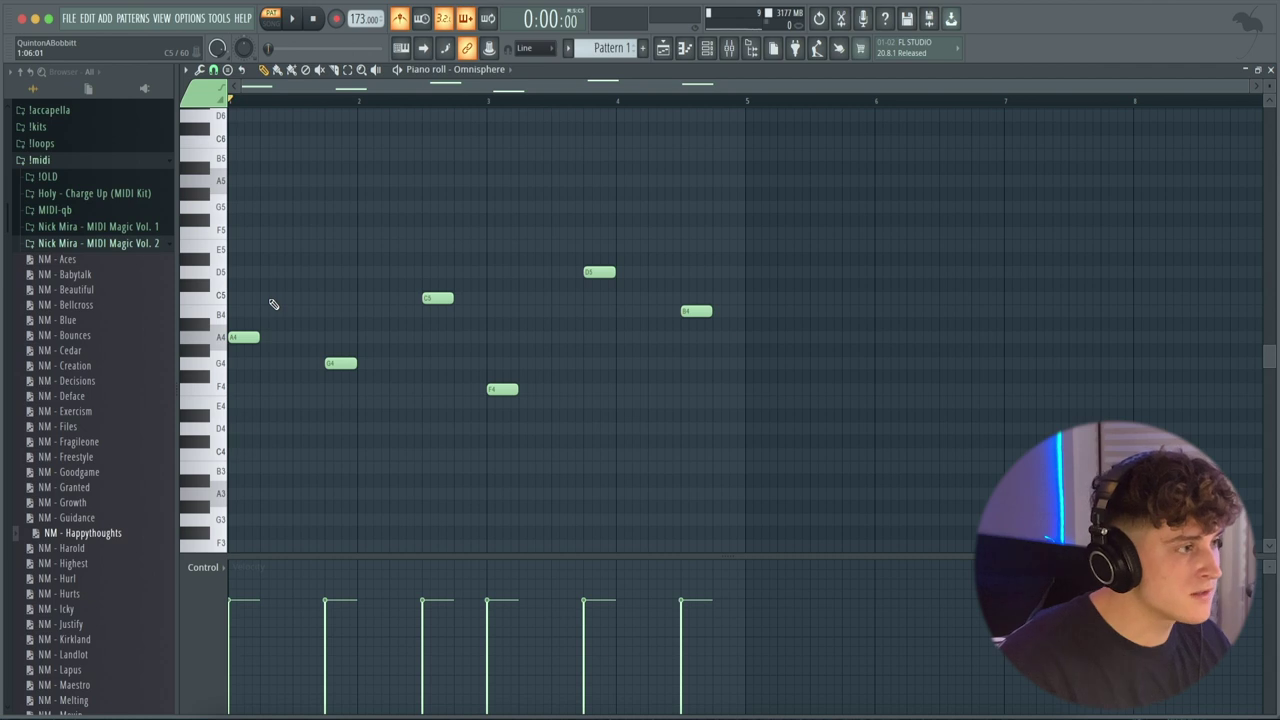
# Build the first chord by stacking E5 and C6 above the opening A4 note.
pyautogui.click(241, 338)
pyautogui.click(250, 299)
pyautogui.click(233, 298)
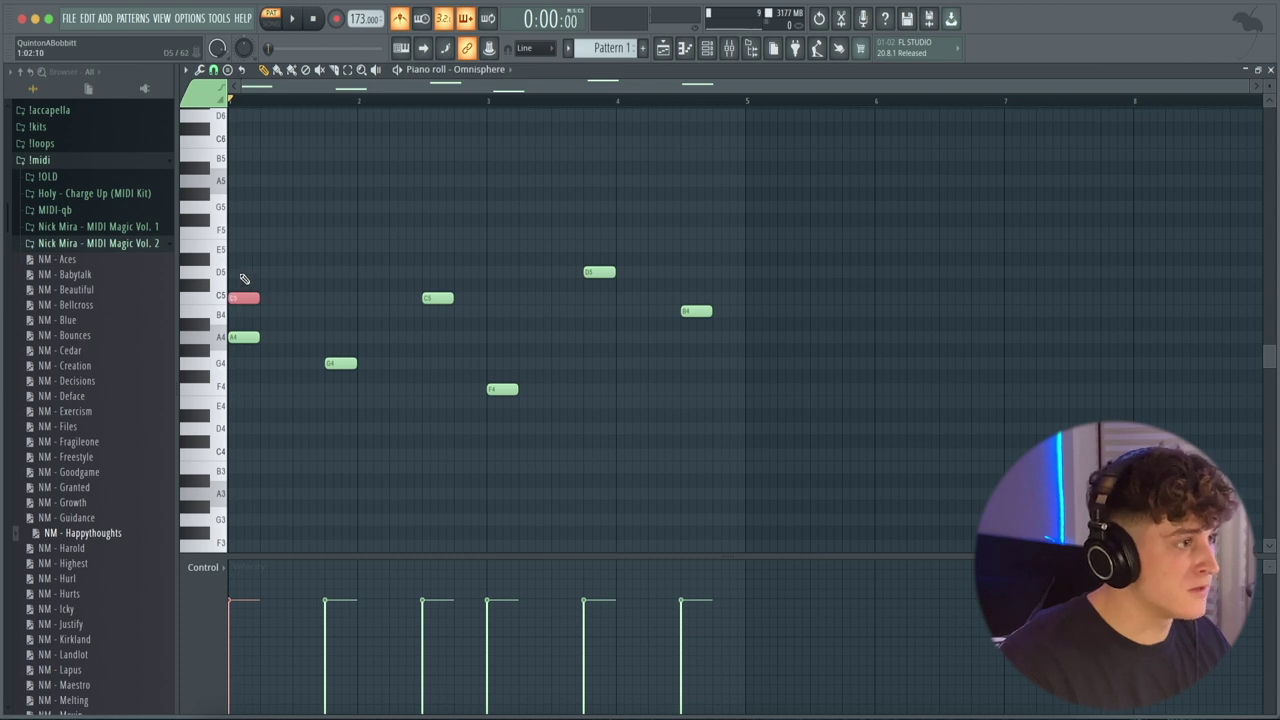
pyautogui.click(238, 249)
pyautogui.moveTo(226, 308); pyautogui.dragTo(222, 300)
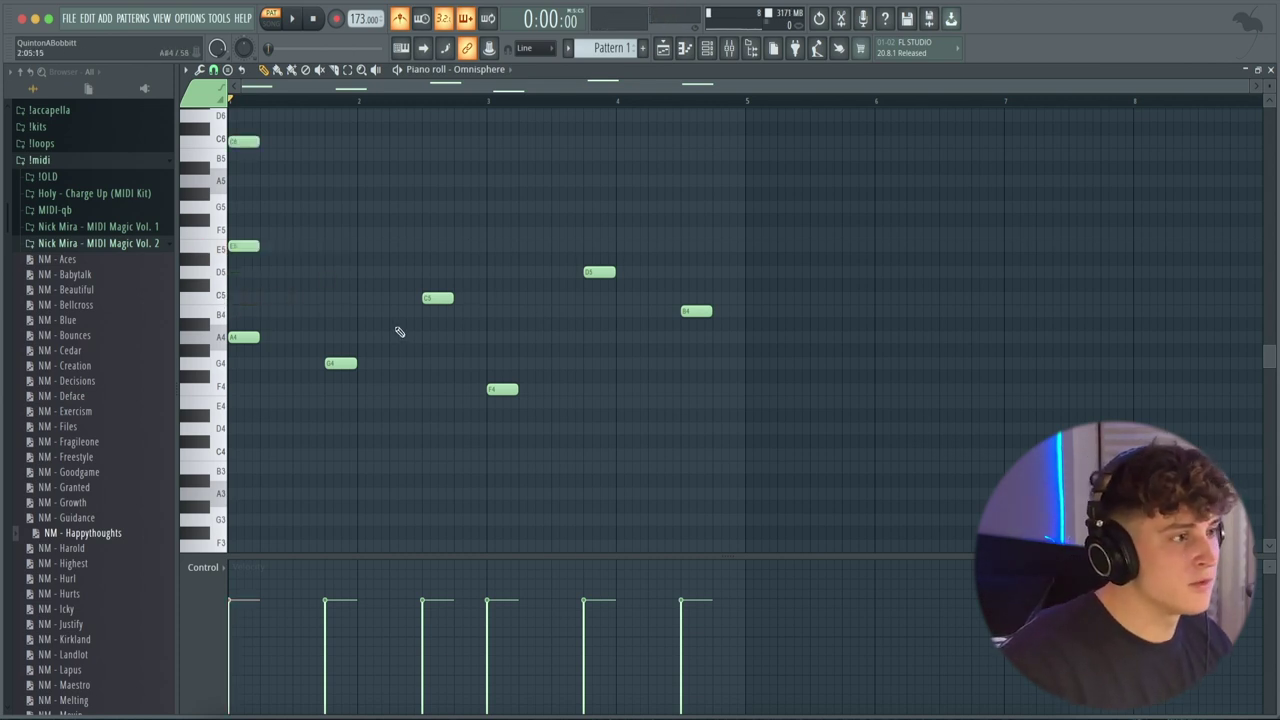
# Stack D5 and B5 above the G4 note, and G5 and E6 above the C5 note.
pyautogui.click(323, 314)
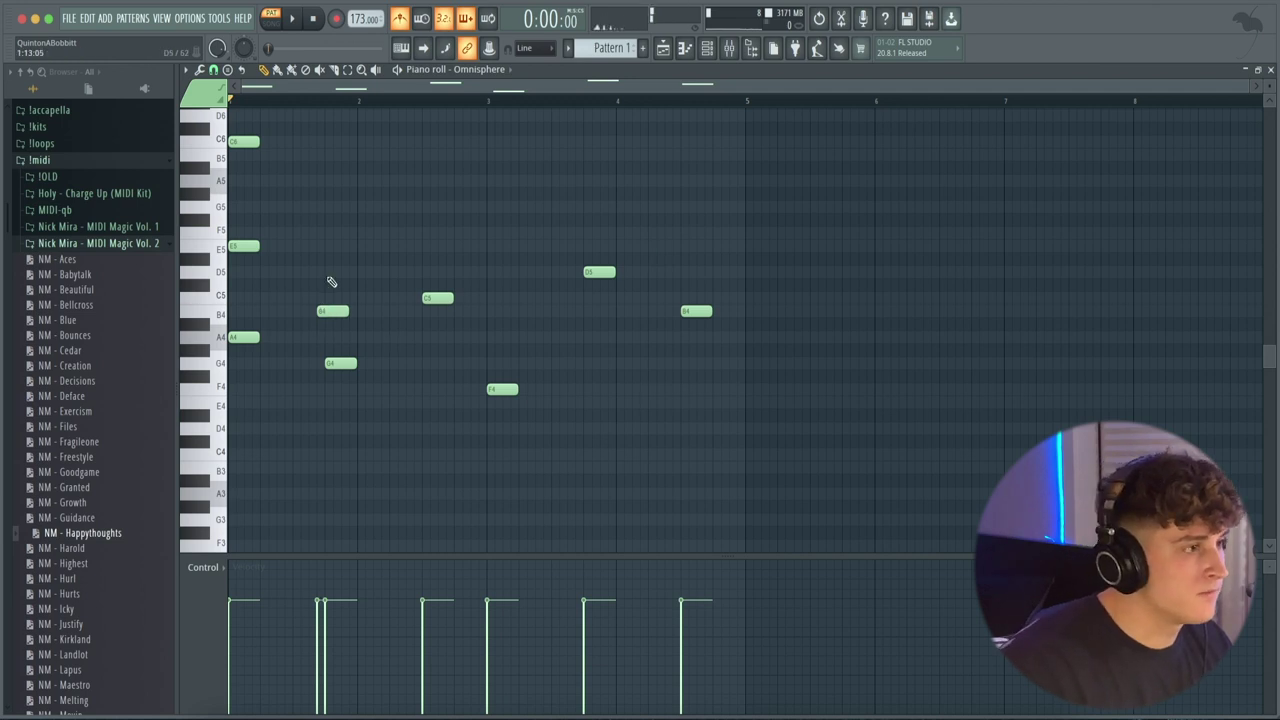
pyautogui.rightClick(324, 313)
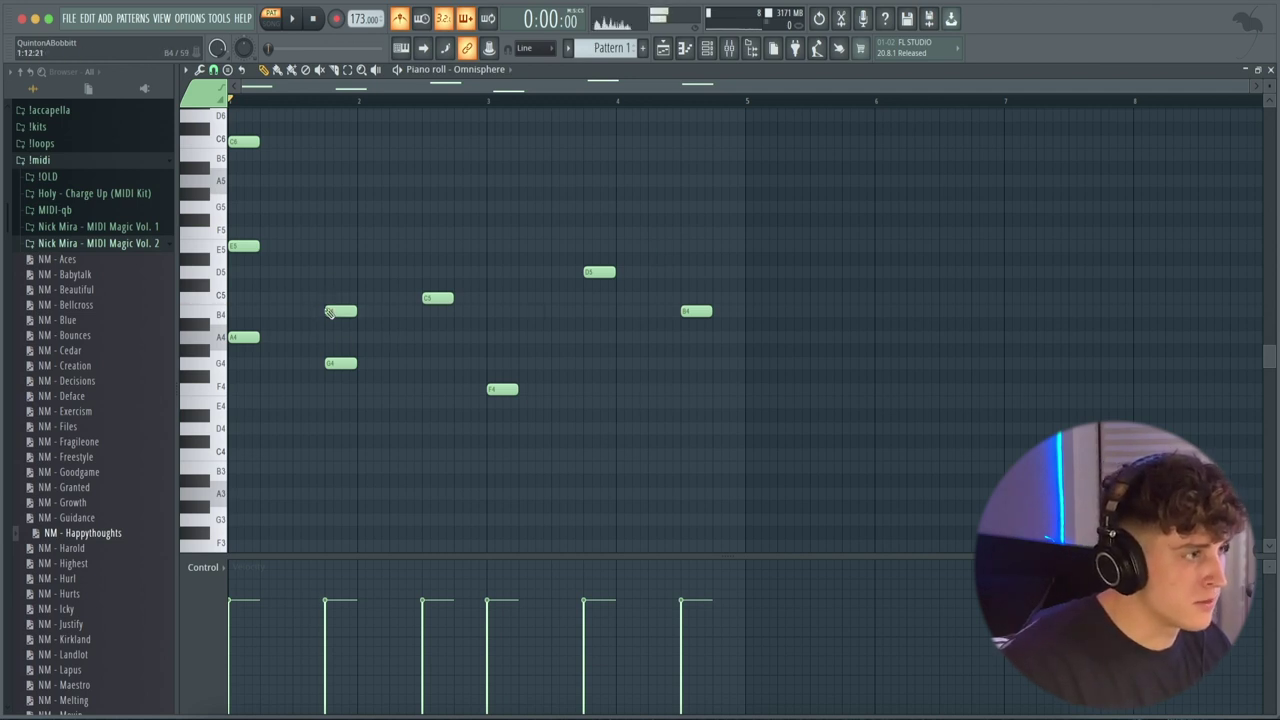
pyautogui.hotkey('ctrl', 'Up')
pyautogui.click(396, 321)
pyautogui.click(422, 245)
pyautogui.click(437, 246)
# Stack A5 and F6 above the D5 note in bar 3, and F5 and D6 above the B4 note in bar 4.
pyautogui.click(549, 299)
pyautogui.scroll(2, 552, 299)
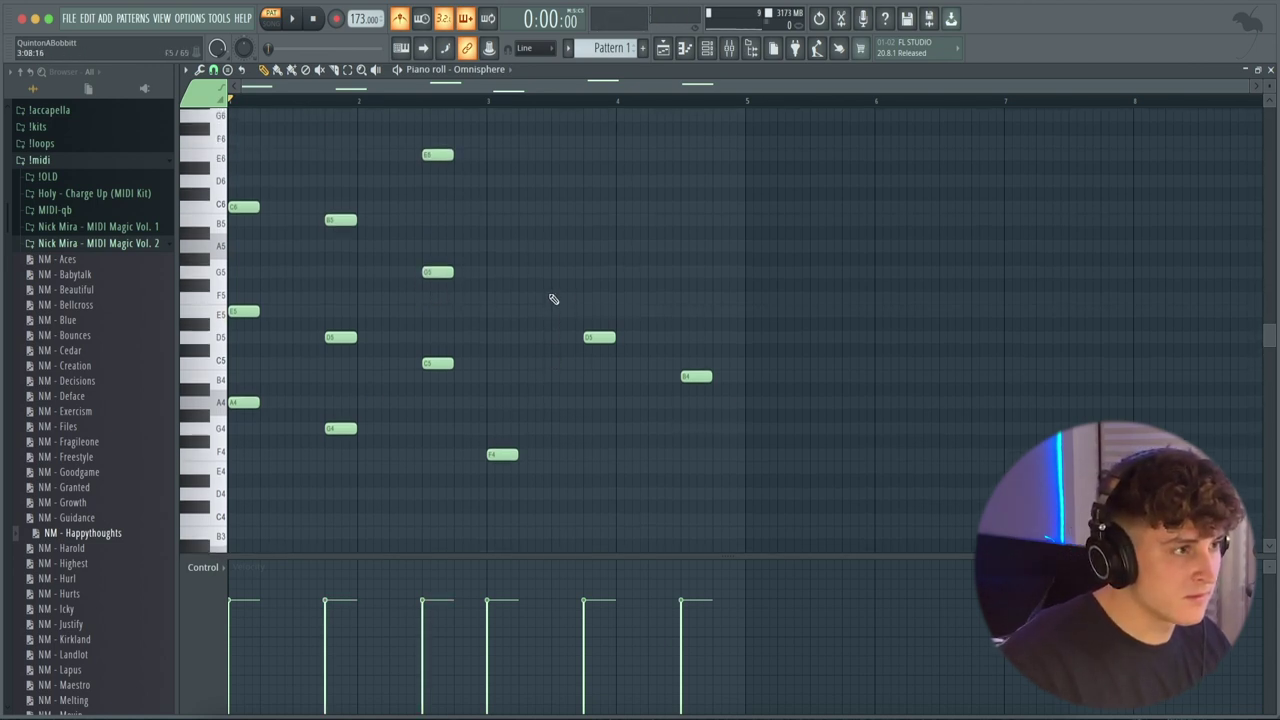
pyautogui.click(586, 246)
pyautogui.click(600, 298)
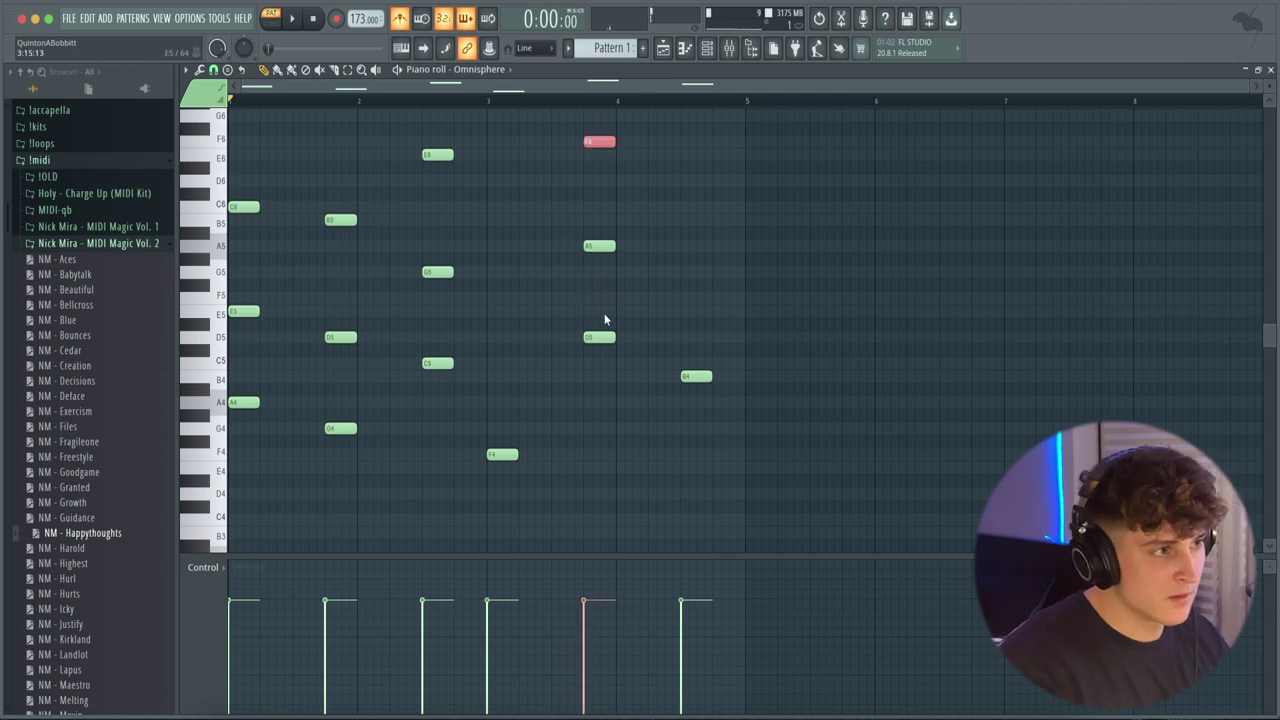
pyautogui.click(684, 338)
pyautogui.click(690, 299)
pyautogui.keyDown('ctrl'); pyautogui.click(694, 337); pyautogui.keyUp('ctrl')
pyautogui.hotkey('ctrl', 'Up')
# Complete the chord at the start of bar 3 by stacking C5 and A5 above the F4 note.
pyautogui.keyDown('ctrl'); pyautogui.click(512, 422); pyautogui.keyUp('ctrl')
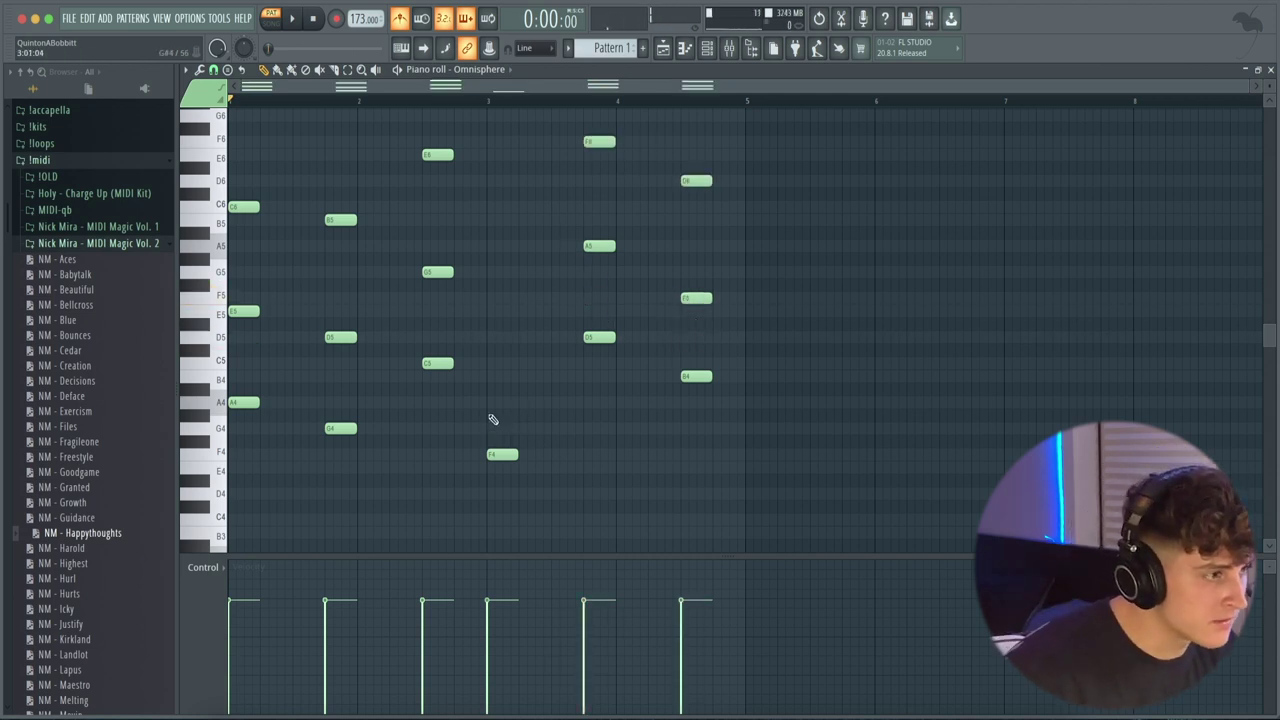
pyautogui.click(494, 403)
pyautogui.click(494, 363)
pyautogui.click(493, 404)
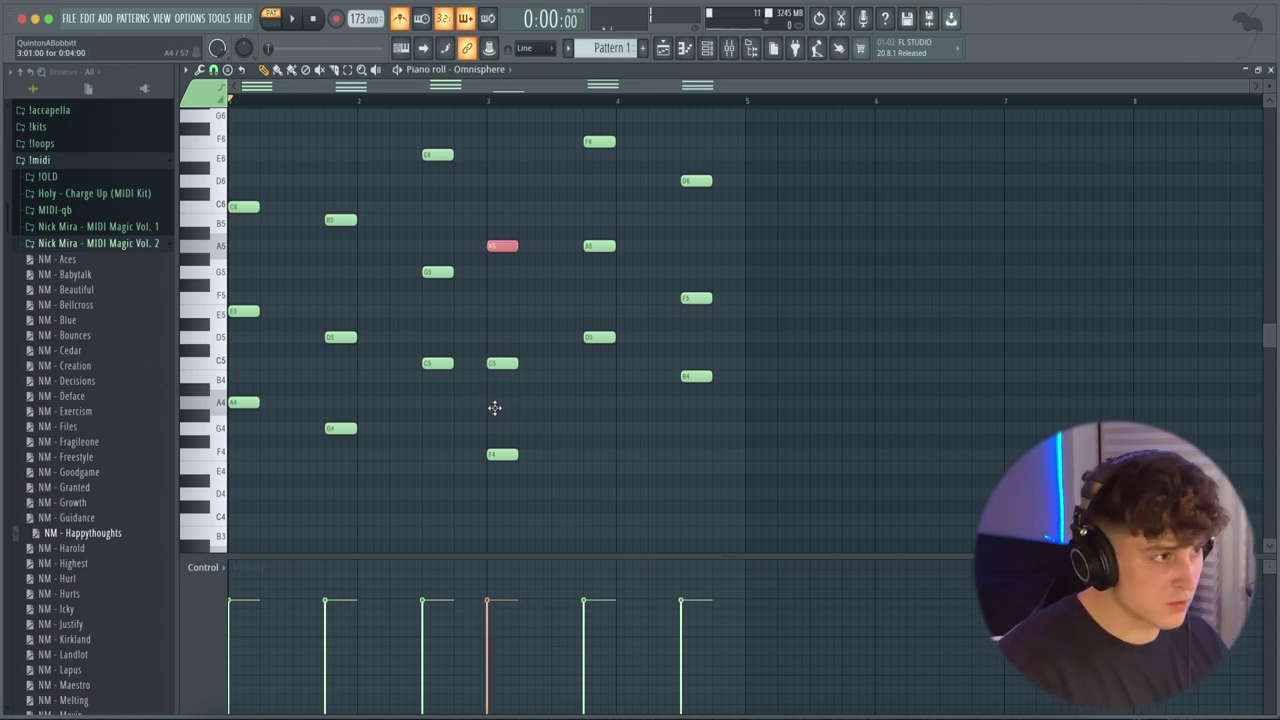
# Play back the chord progression and raise the last chord's F5 note to G5.
pyautogui.press('space')
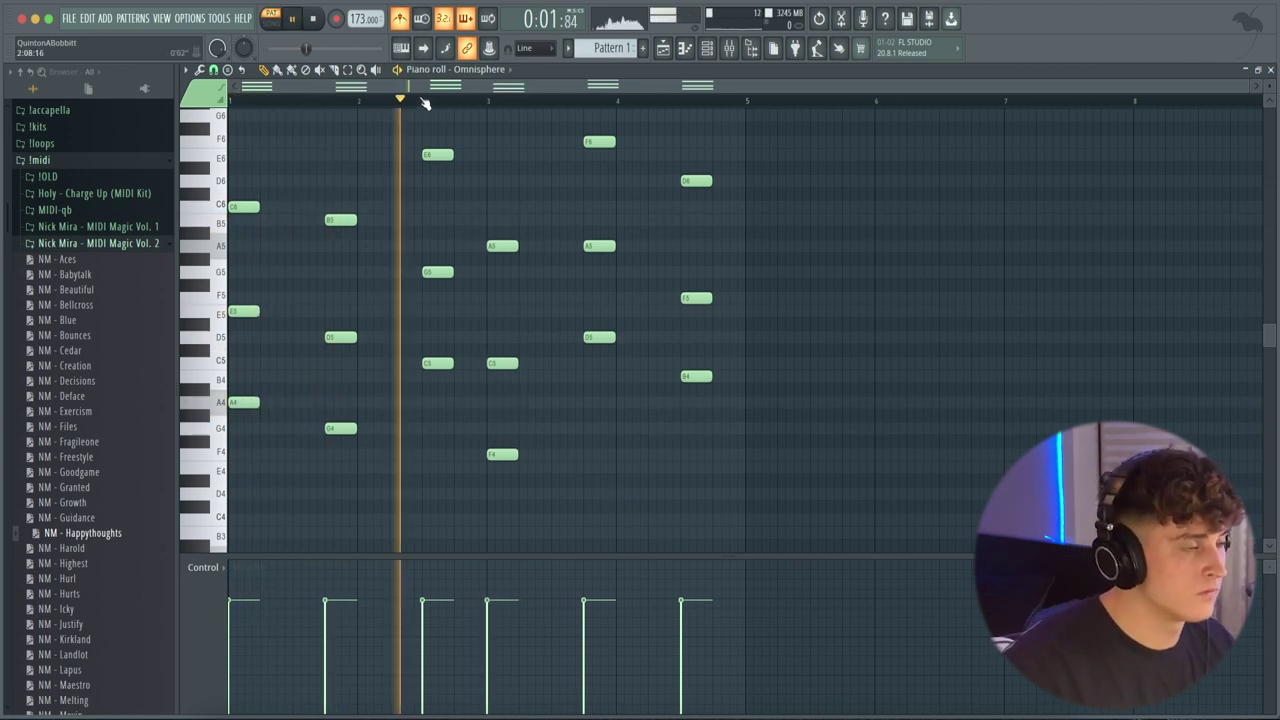
pyautogui.scroll(1, 424, 103)
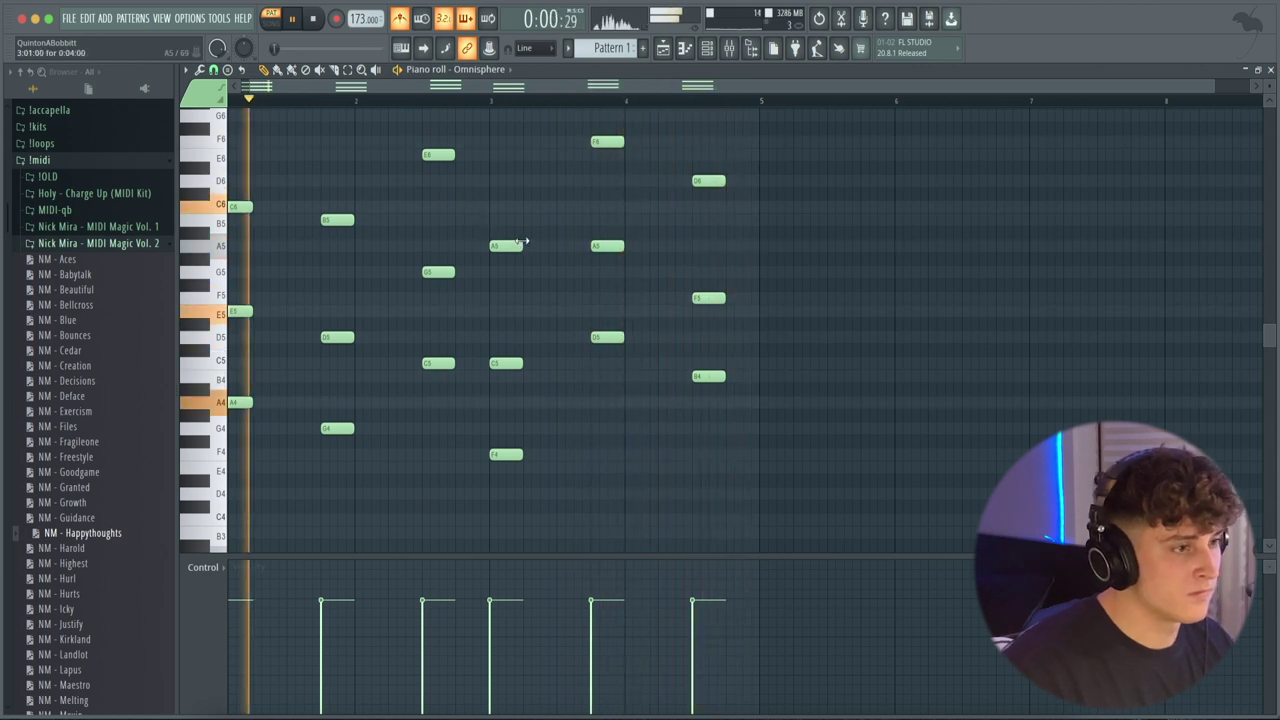
pyautogui.press('space')
pyautogui.moveTo(723, 420); pyautogui.dragTo(722, 148)
pyautogui.click(577, 103)
# Select the lowest note of all six chords and duplicate them one octave down as bass notes.
pyautogui.moveTo(620, 332); pyautogui.dragTo(618, 398)
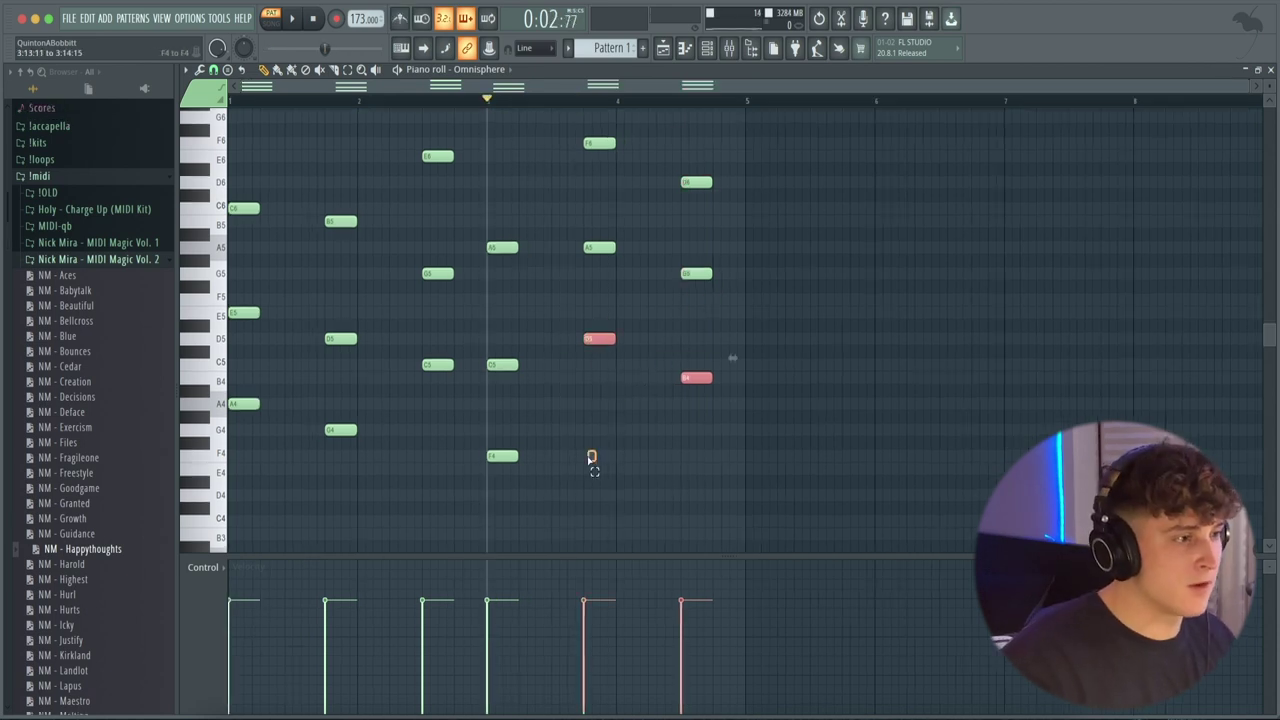
pyautogui.moveTo(593, 457); pyautogui.dragTo(478, 480)
pyautogui.moveTo(421, 437); pyautogui.dragTo(423, 358)
pyautogui.moveTo(430, 437); pyautogui.dragTo(280, 420)
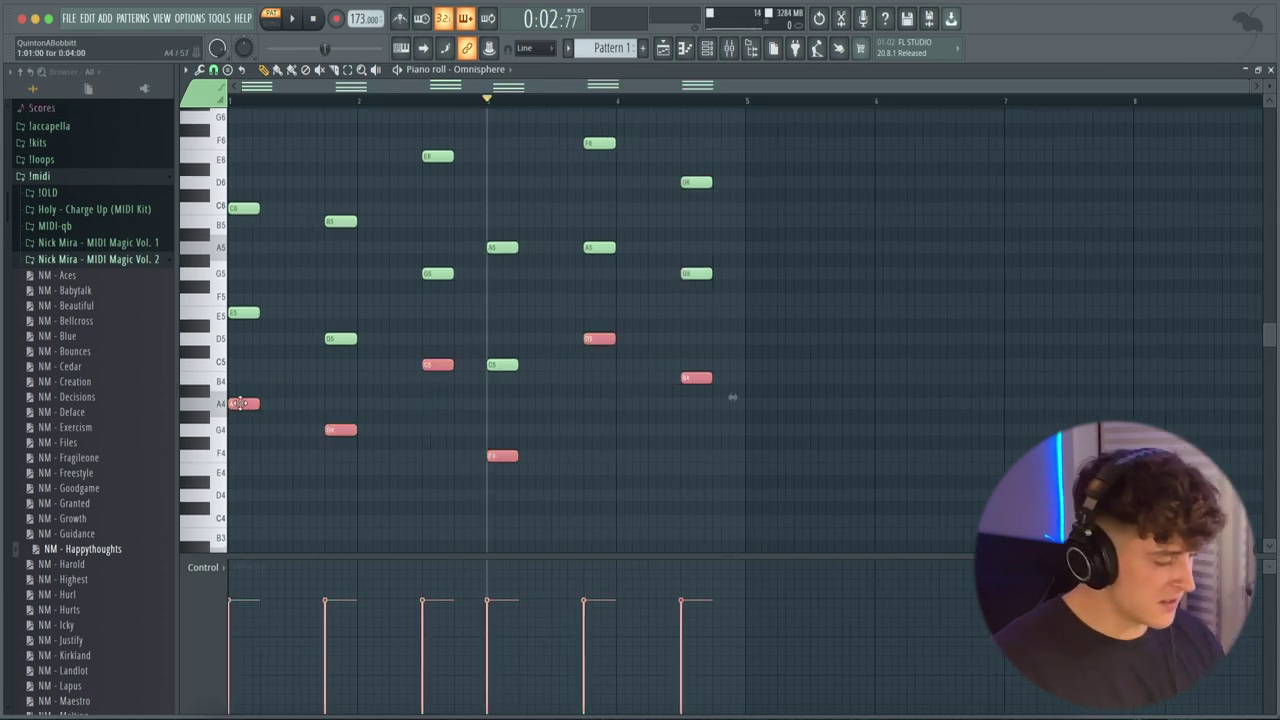
pyautogui.keyDown('shift'); pyautogui.moveTo(240, 403); pyautogui.dragTo(240, 559); pyautogui.keyUp('shift')
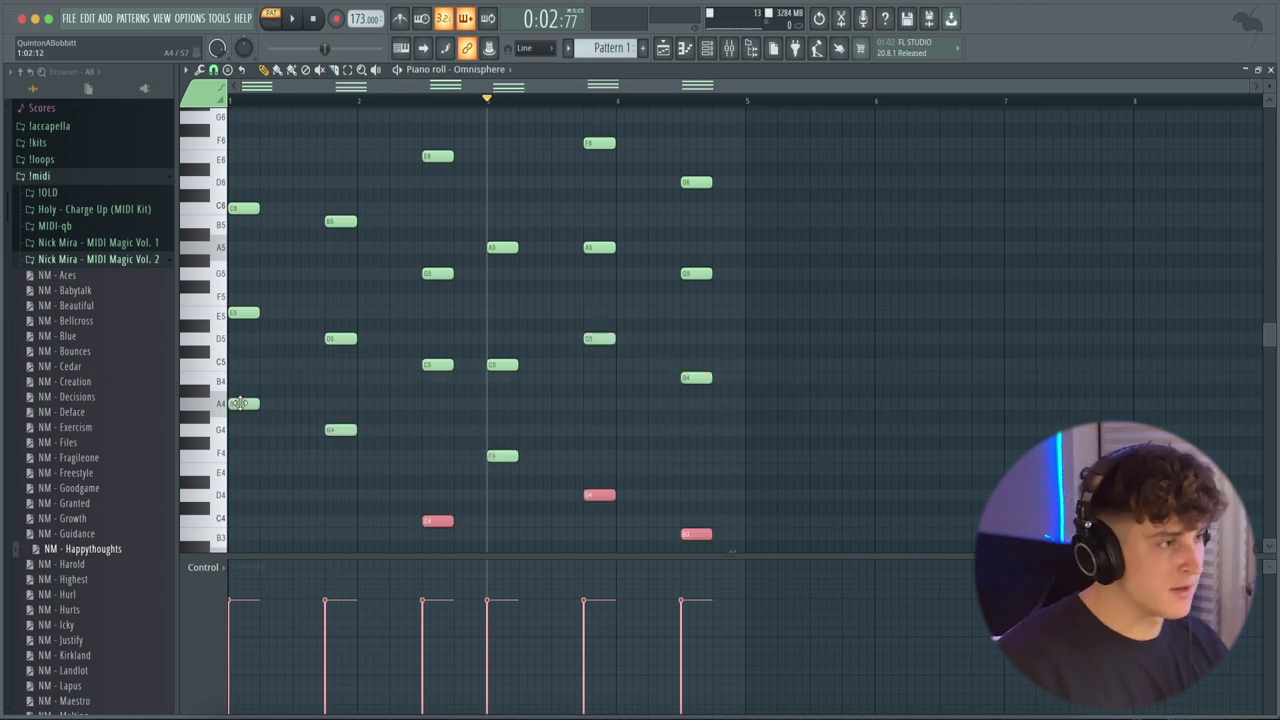
pyautogui.press('space')
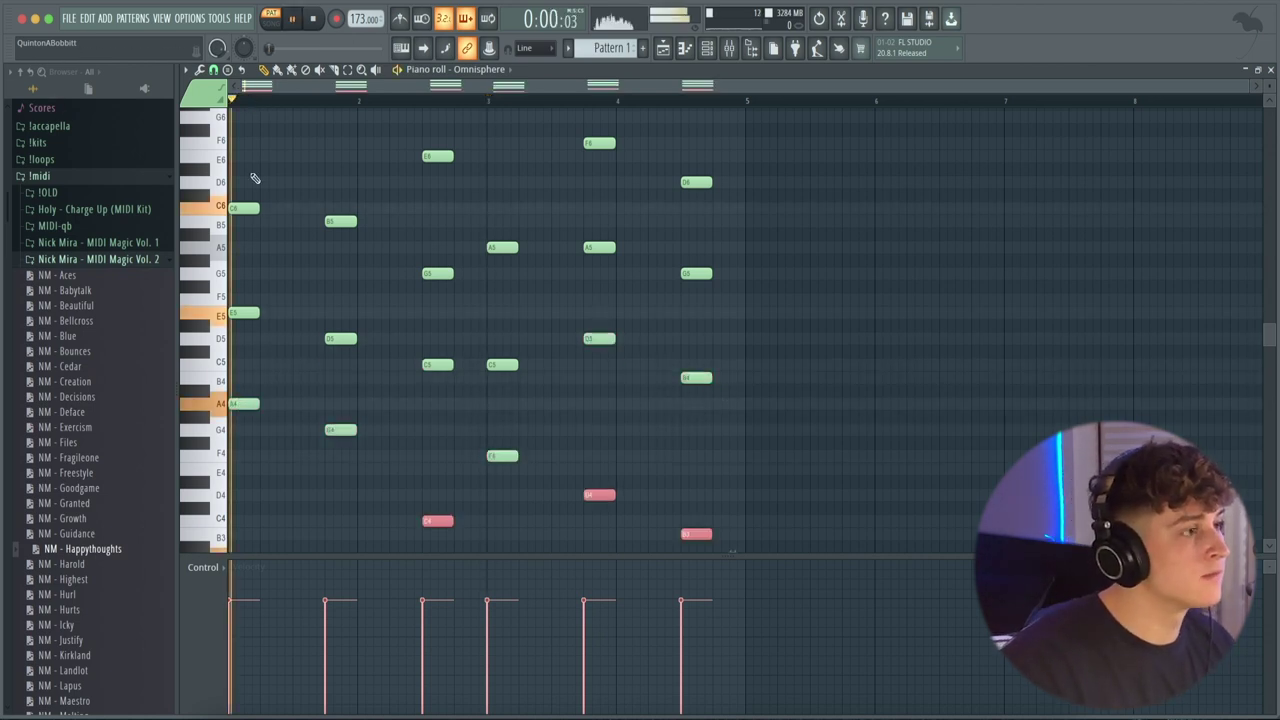
pyautogui.keyDown('super'); pyautogui.click(300, 170); pyautogui.keyUp('super')
# Select all six bass notes and lengthen them to two beats each.
pyautogui.scroll(-4, 301, 165)
pyautogui.scroll(-1, 301, 165)
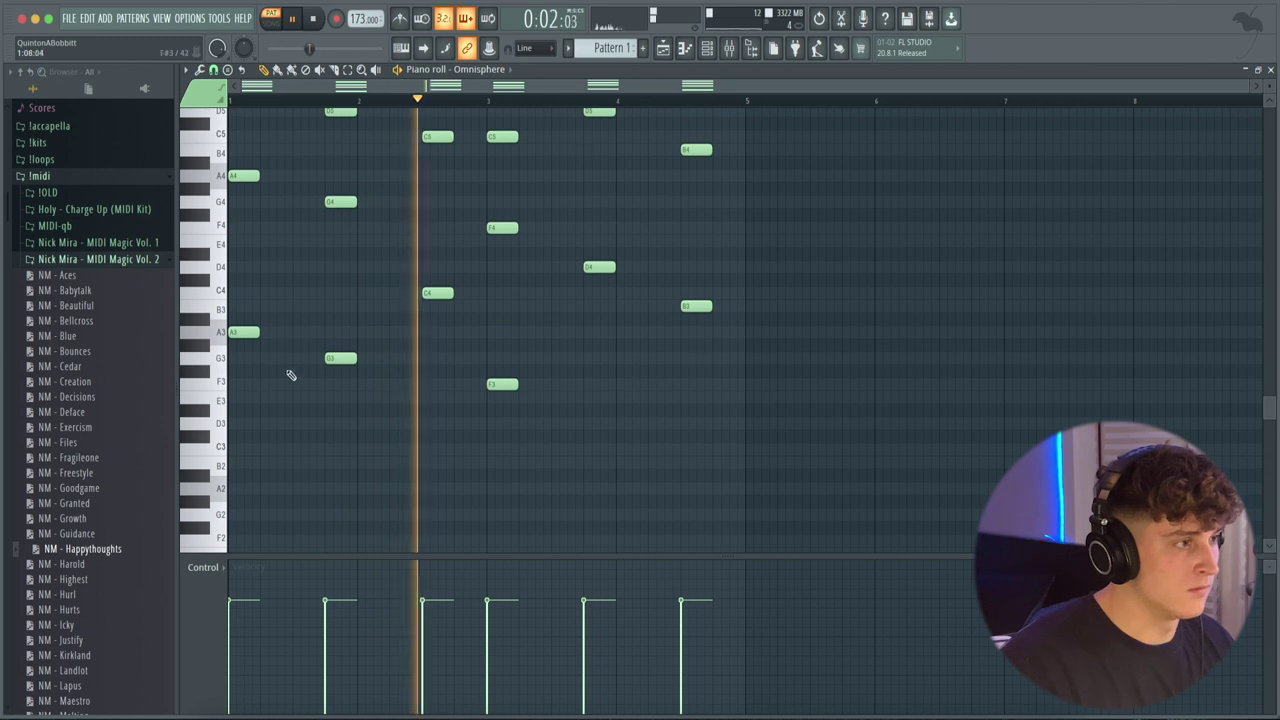
pyautogui.moveTo(560, 438)
pyautogui.keyDown('super'); pyautogui.mouseDown()
pyautogui.moveTo(226, 333)
pyautogui.moveTo(372, 387)
pyautogui.mouseUp(); pyautogui.keyUp('super')
pyautogui.keyDown('ctrl'); pyautogui.click(445, 294); pyautogui.keyUp('ctrl')
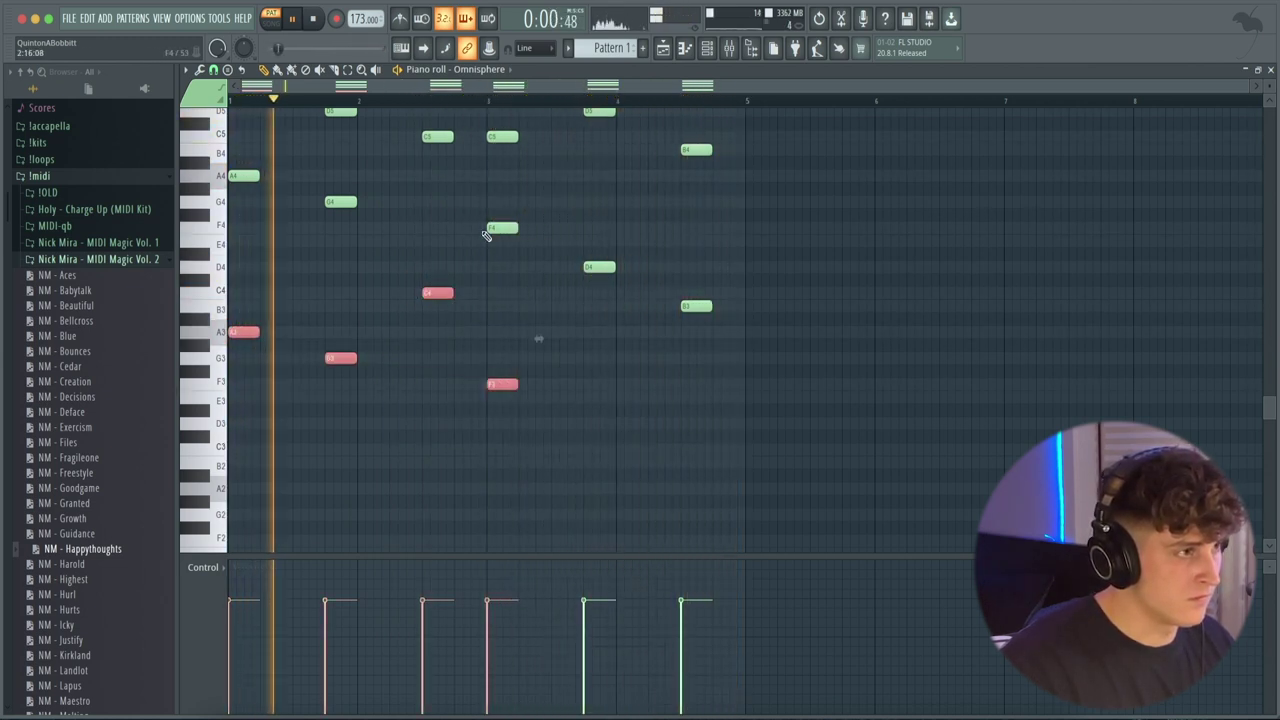
pyautogui.keyDown('shift'); pyautogui.keyDown('super'); pyautogui.moveTo(585, 266); pyautogui.dragTo(628, 284); pyautogui.keyUp('super'); pyautogui.keyUp('shift')
pyautogui.keyDown('shift'); pyautogui.keyDown('super'); pyautogui.moveTo(662, 301); pyautogui.dragTo(731, 326); pyautogui.keyUp('super'); pyautogui.keyUp('shift')
pyautogui.press('space')
pyautogui.moveTo(455, 292); pyautogui.dragTo(487, 293)
pyautogui.click(540, 362)
# Play back the full progression and lower the velocity of the bass notes.
pyautogui.scroll(5, 548, 380)
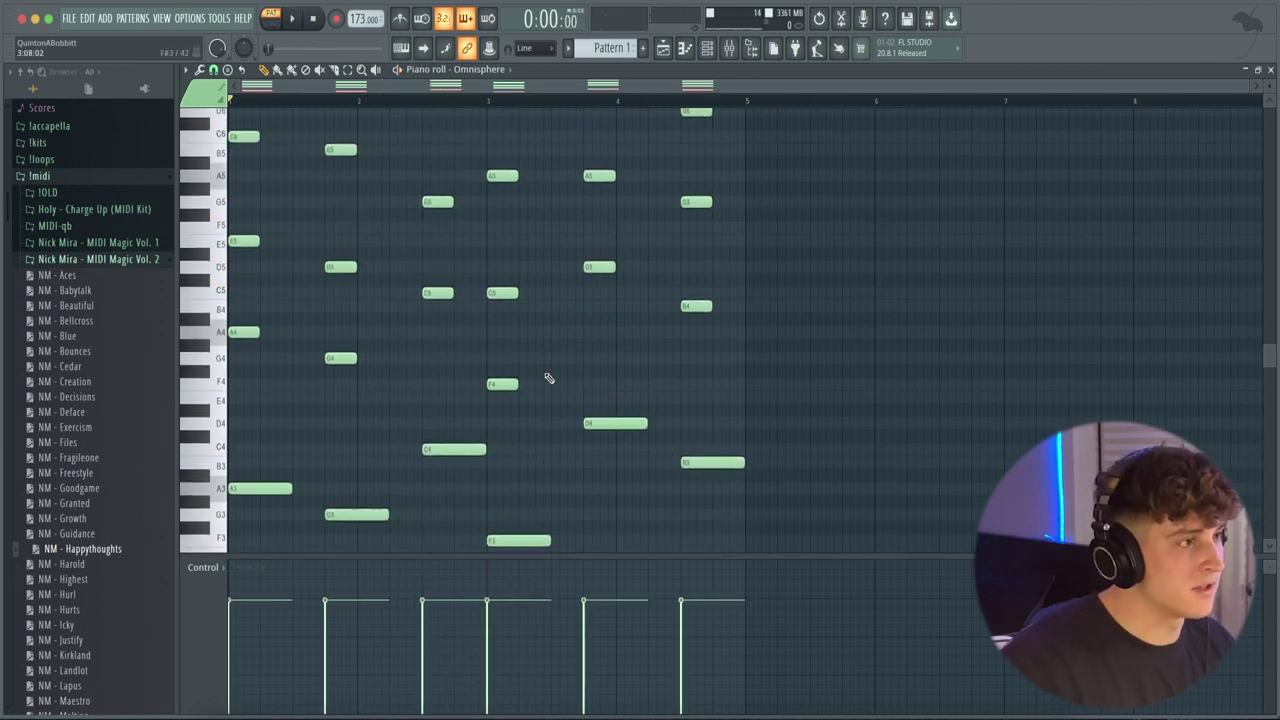
pyautogui.press('space')
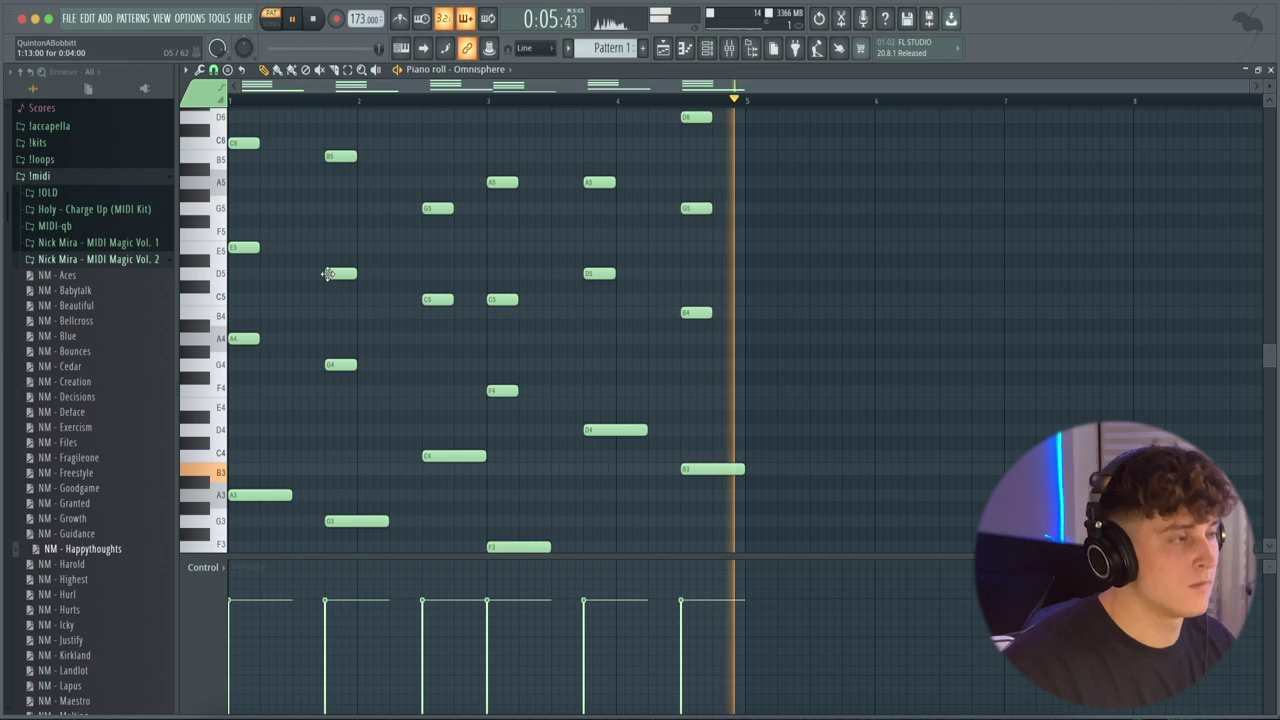
pyautogui.scroll(-5, 310, 317)
pyautogui.press('space')
pyautogui.scroll(5, 314, 260)
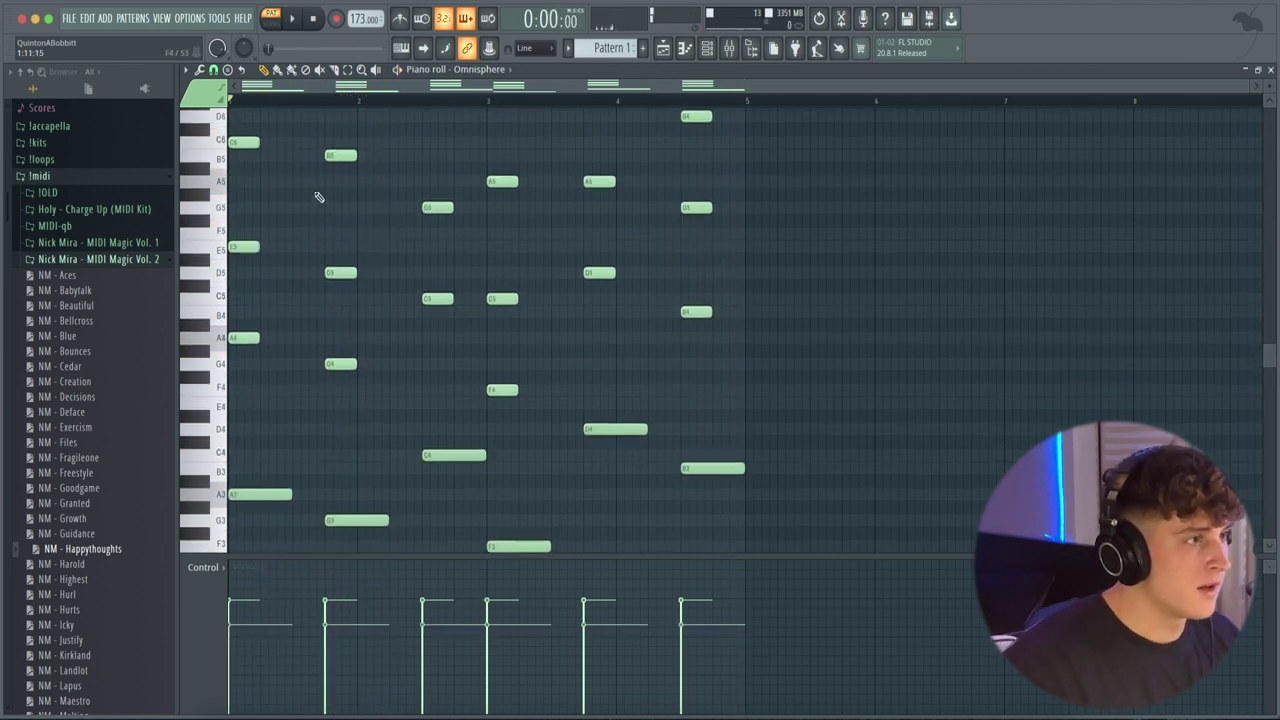
pyautogui.scroll(2, 338, 102)
pyautogui.moveTo(348, 88); pyautogui.dragTo(268, 98)
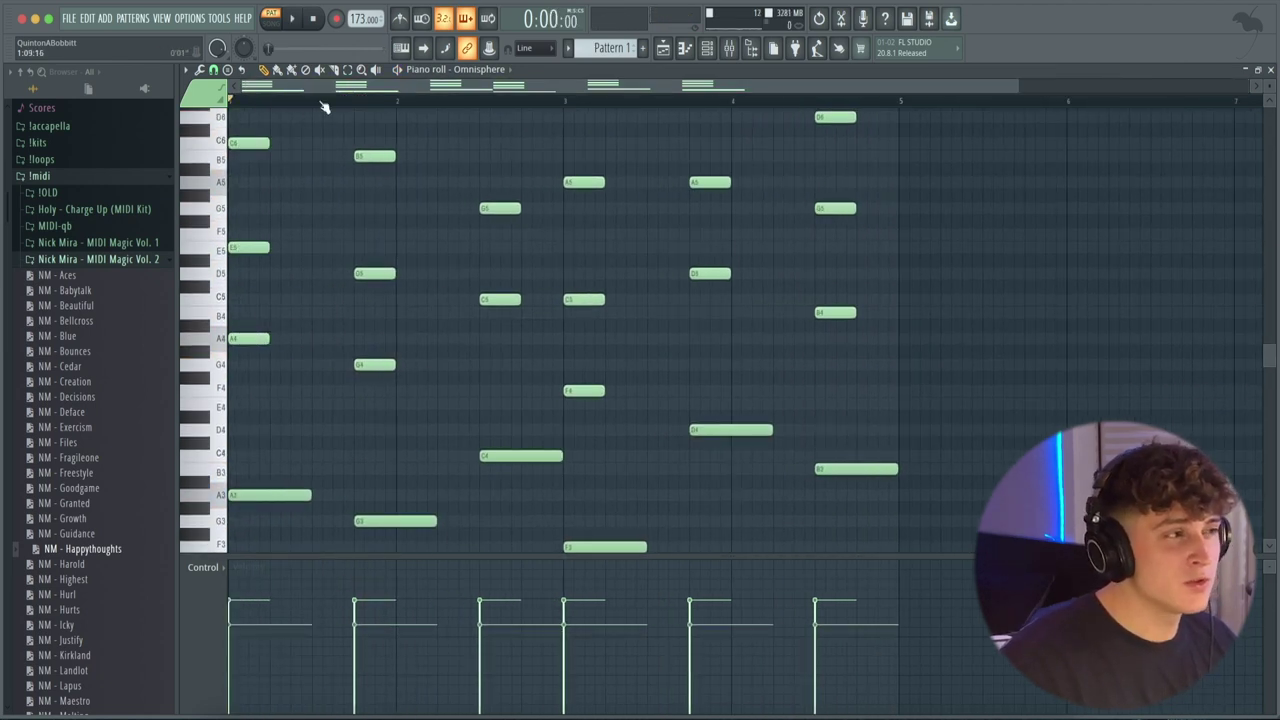
pyautogui.scroll(-1, 328, 110)
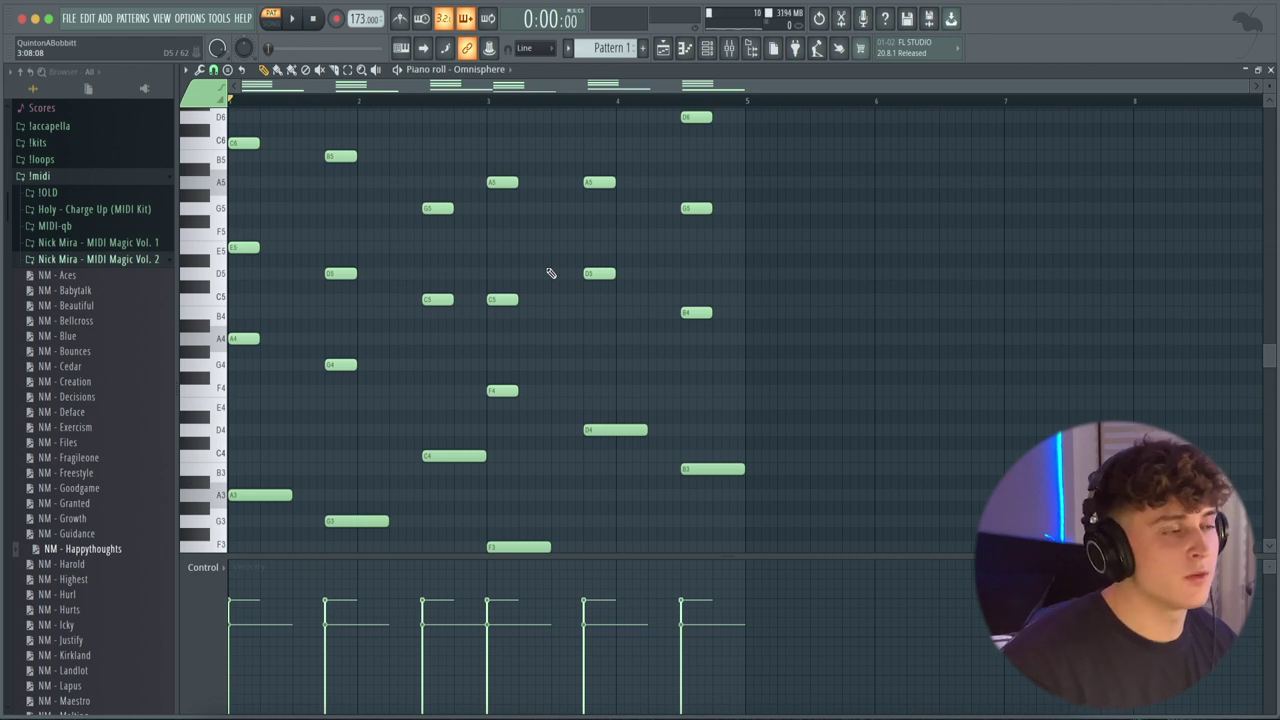
pyautogui.scroll(2, 340, 358)
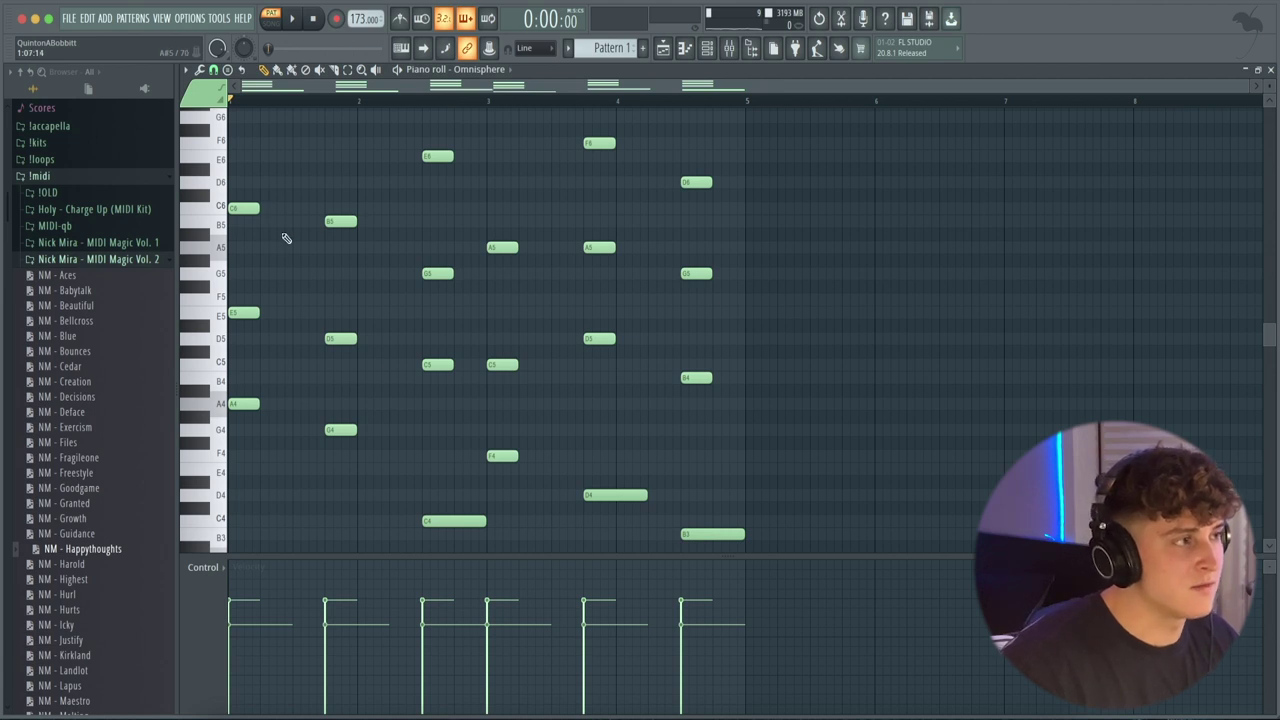
# Add short B5, A5, C6 and G5 melody notes around the first two chords, starting B5 halfway through the first chord.
pyautogui.scroll(3, 309, 95)
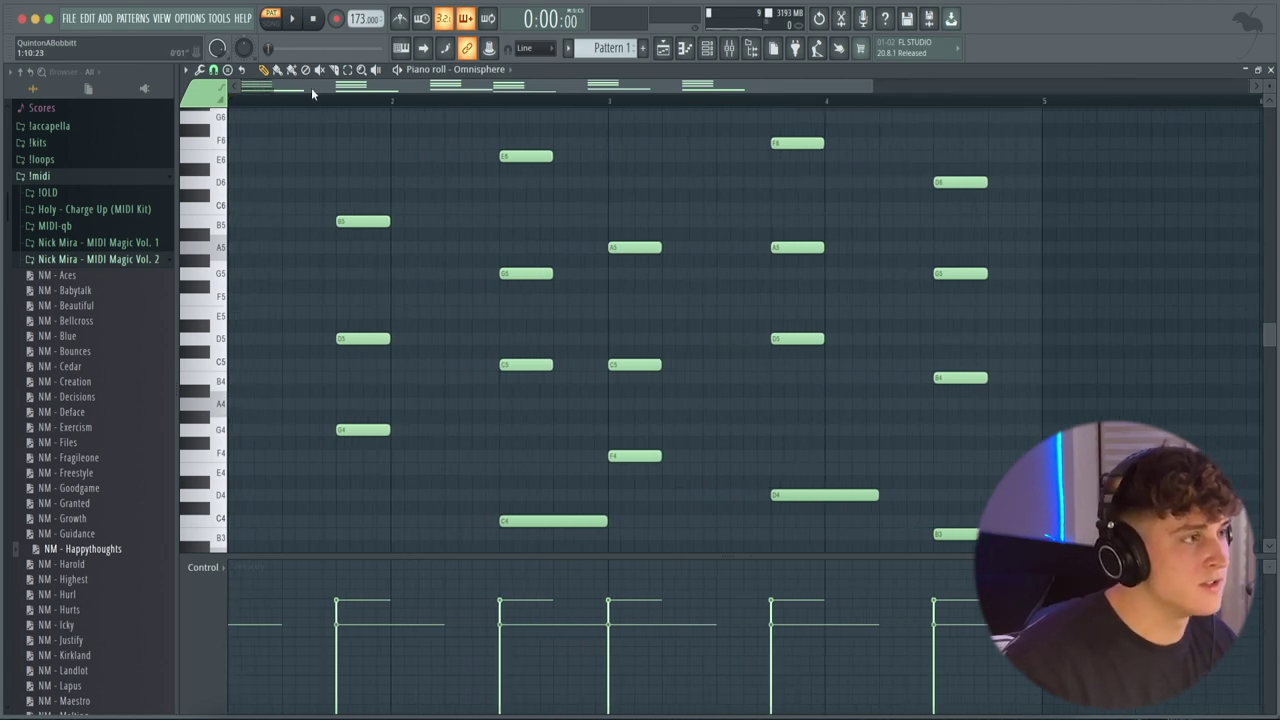
pyautogui.moveTo(311, 94); pyautogui.dragTo(280, 94)
pyautogui.click(297, 220)
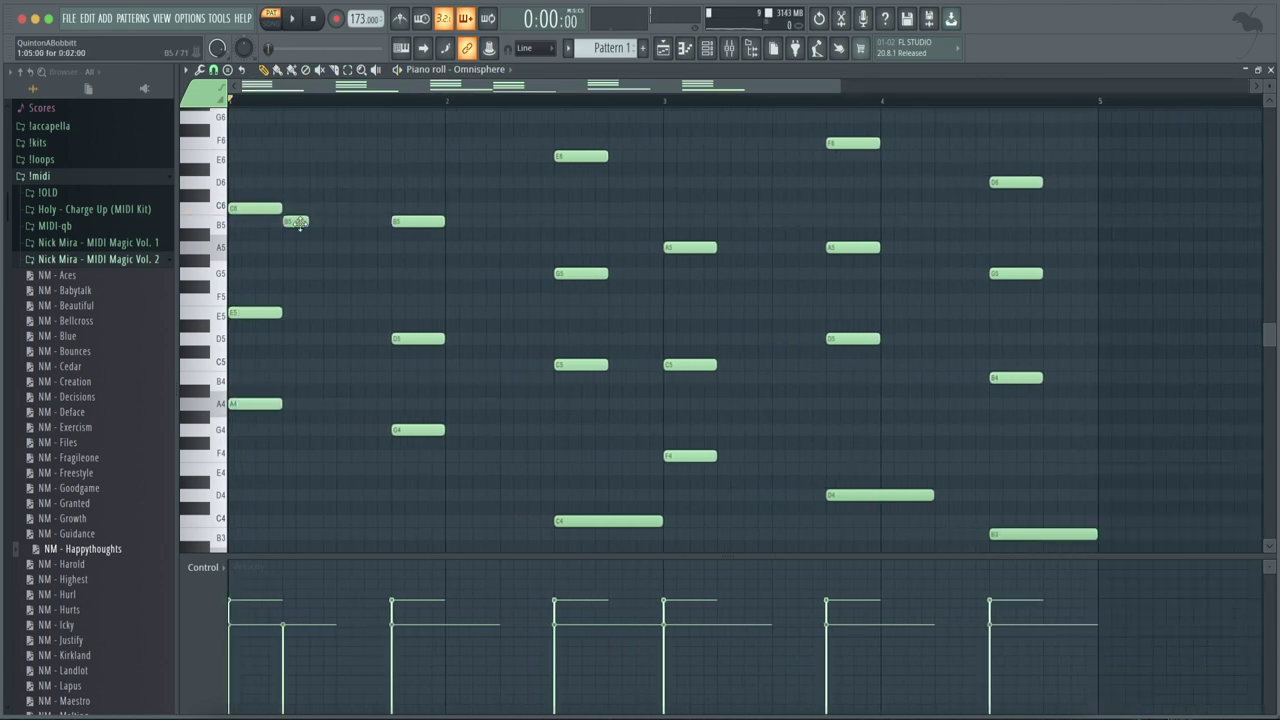
pyautogui.moveTo(297, 220); pyautogui.dragTo(271, 221)
pyautogui.click(322, 247)
pyautogui.press('space')
pyautogui.click(376, 208)
pyautogui.click(458, 273)
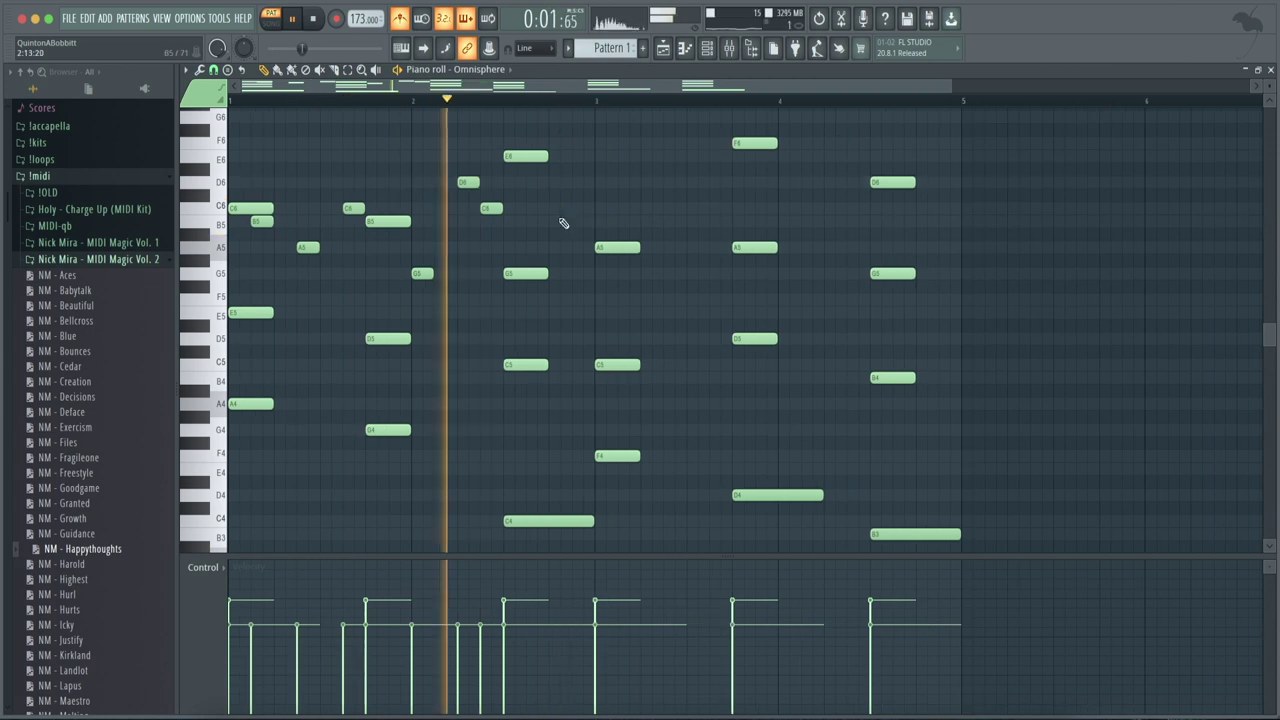
# Play back the melody and add short B5 and G5 notes around the end of the fourth chord.
pyautogui.press('space')
pyautogui.click(589, 338)
pyautogui.moveTo(589, 338); pyautogui.dragTo(589, 221)
pyautogui.click(662, 273)
pyautogui.press('space')
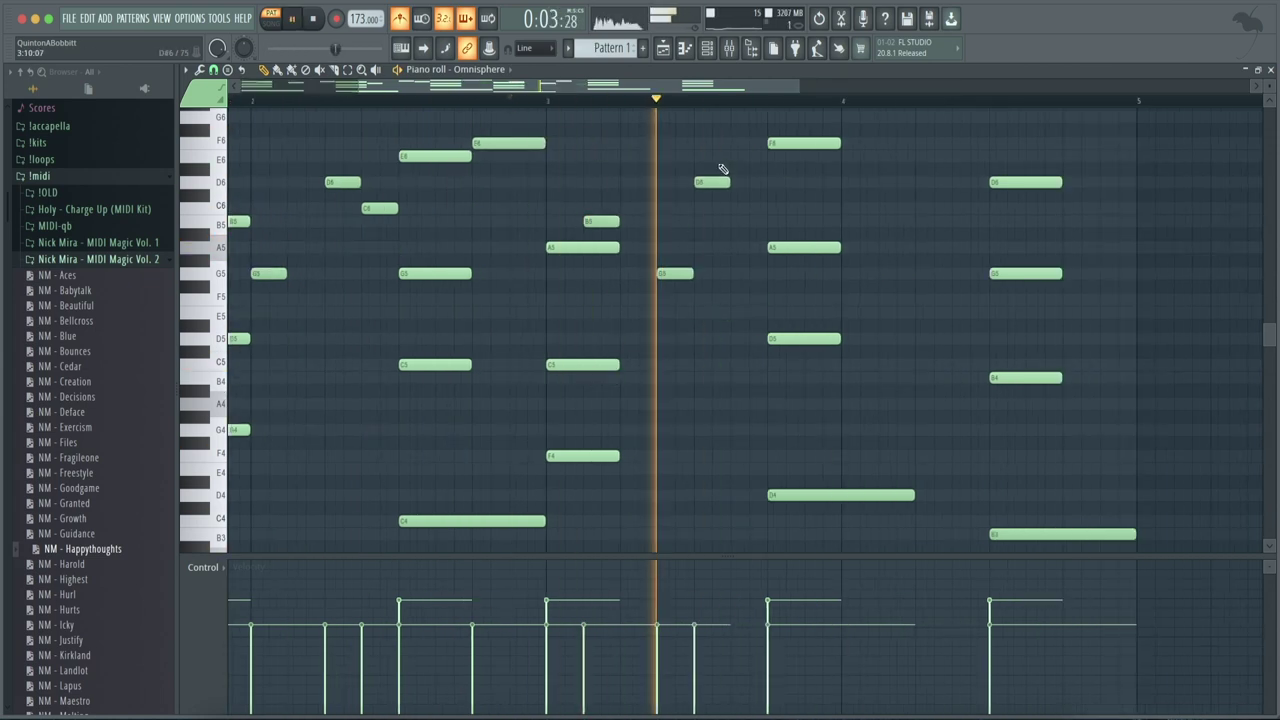
# Lower the F6 melody note after the third chord to D6, and add D6 and C6 notes around the fifth chord.
pyautogui.scroll(-3, 706, 209)
pyautogui.click(640, 182)
pyautogui.moveTo(525, 143); pyautogui.dragTo(525, 182)
pyautogui.press('space')
pyautogui.click(764, 208)
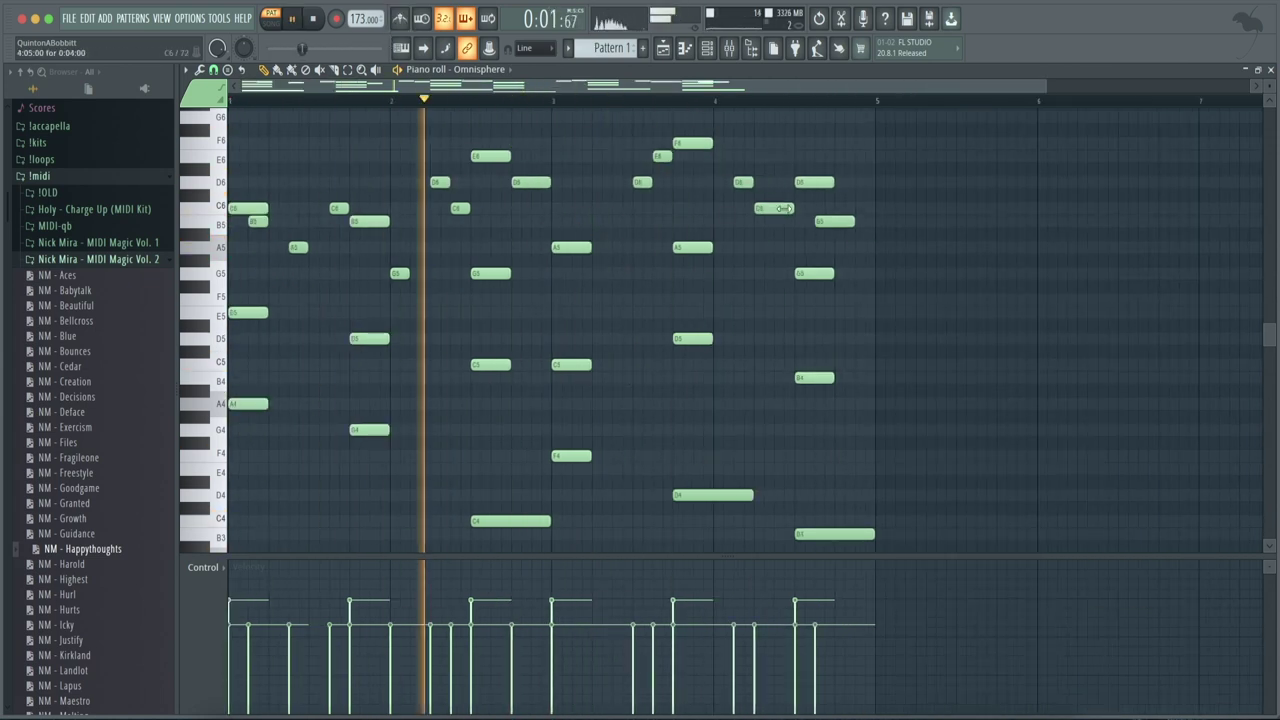
# Play back the melody and replace the B5 over the last chord with a short C6 at the end of bar 4.
pyautogui.press('space')
pyautogui.moveTo(853, 221); pyautogui.dragTo(833, 221)
pyautogui.press('space')
pyautogui.click(844, 208)
pyautogui.rightClick(844, 208)
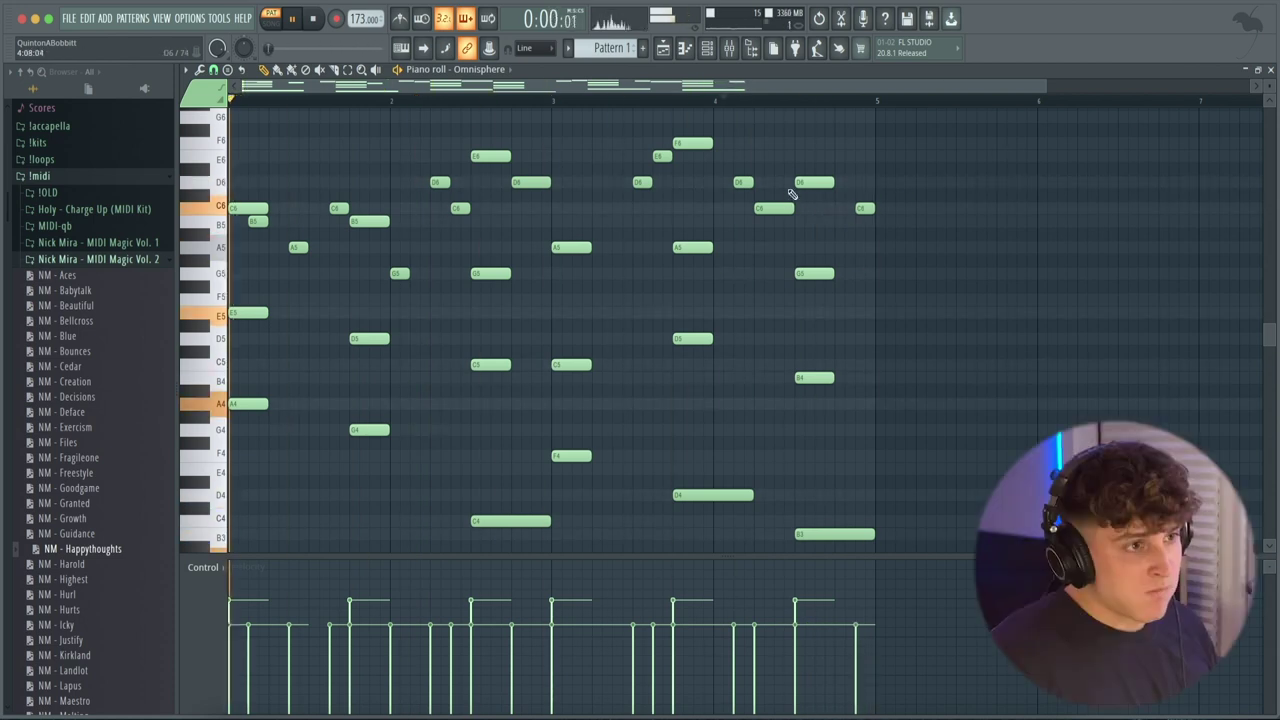
pyautogui.scroll(-1, 514, 105)
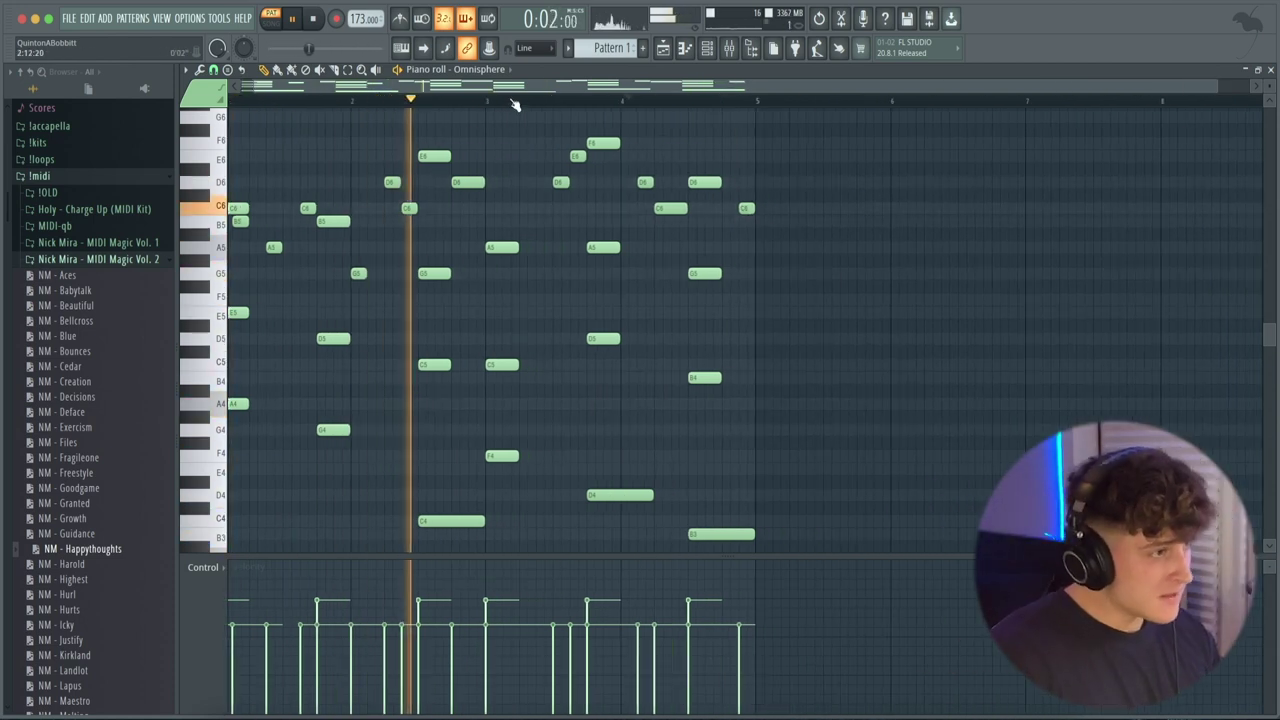
pyautogui.scroll(-1, 514, 105)
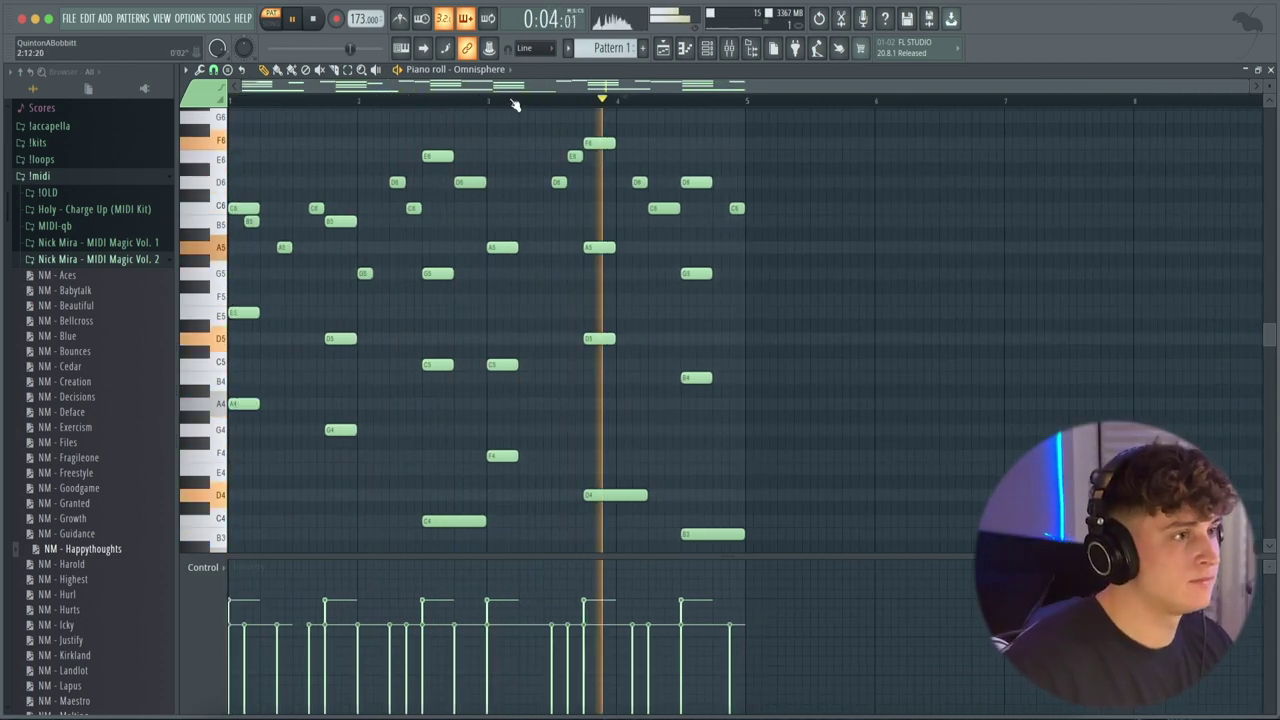
pyautogui.press('space')
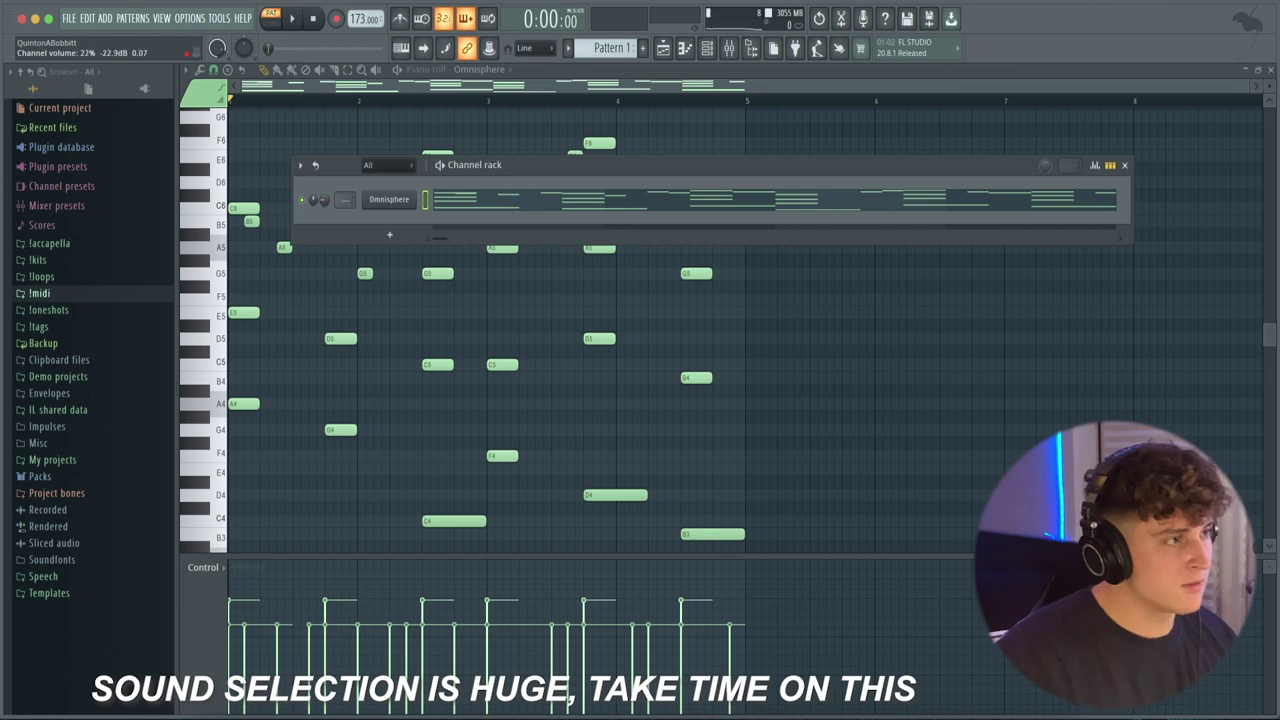
# Open the Plucks folder of the VGN x Noah OP-1Shot Kit in the !oneshots library.
pyautogui.click(45, 309)
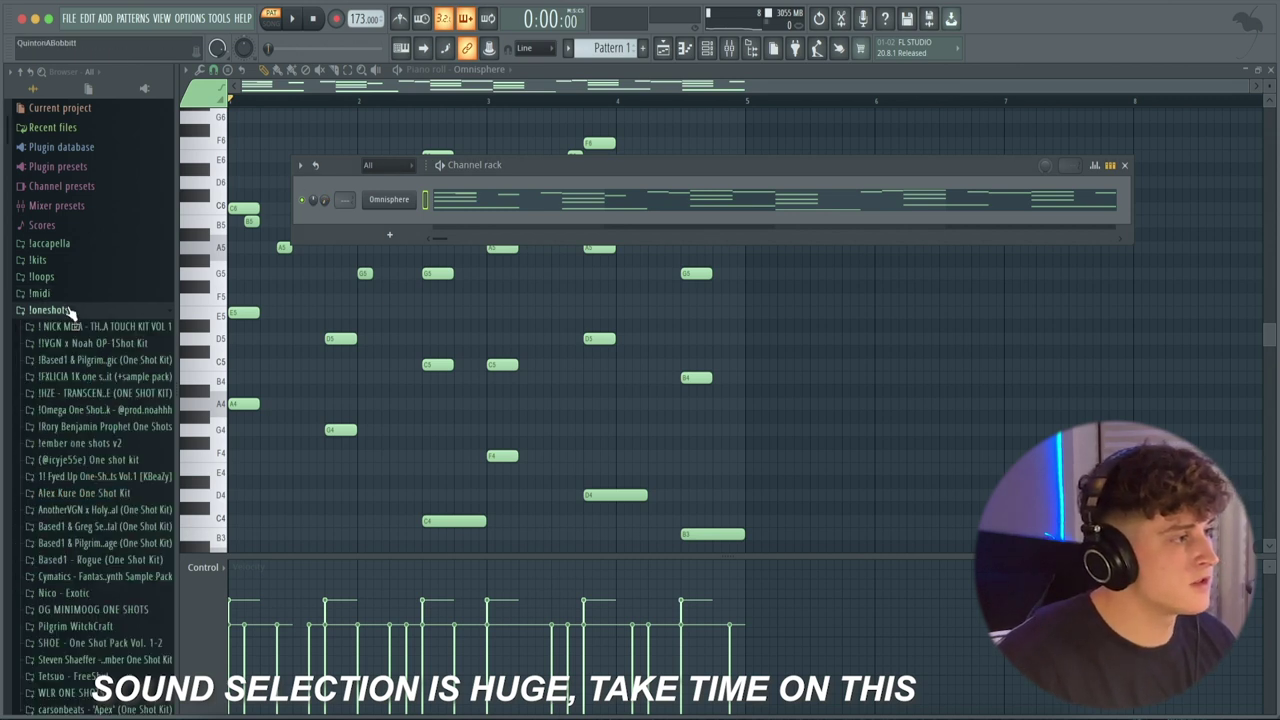
pyautogui.click(110, 360)
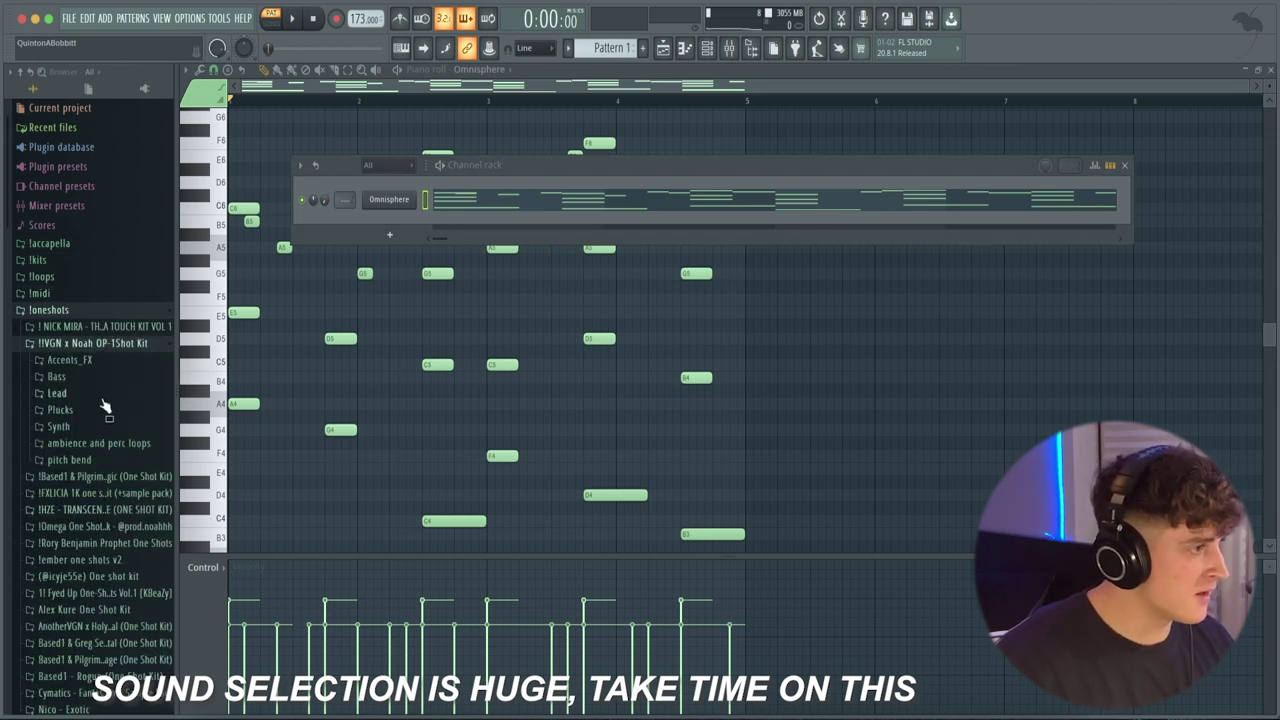
pyautogui.click(103, 420)
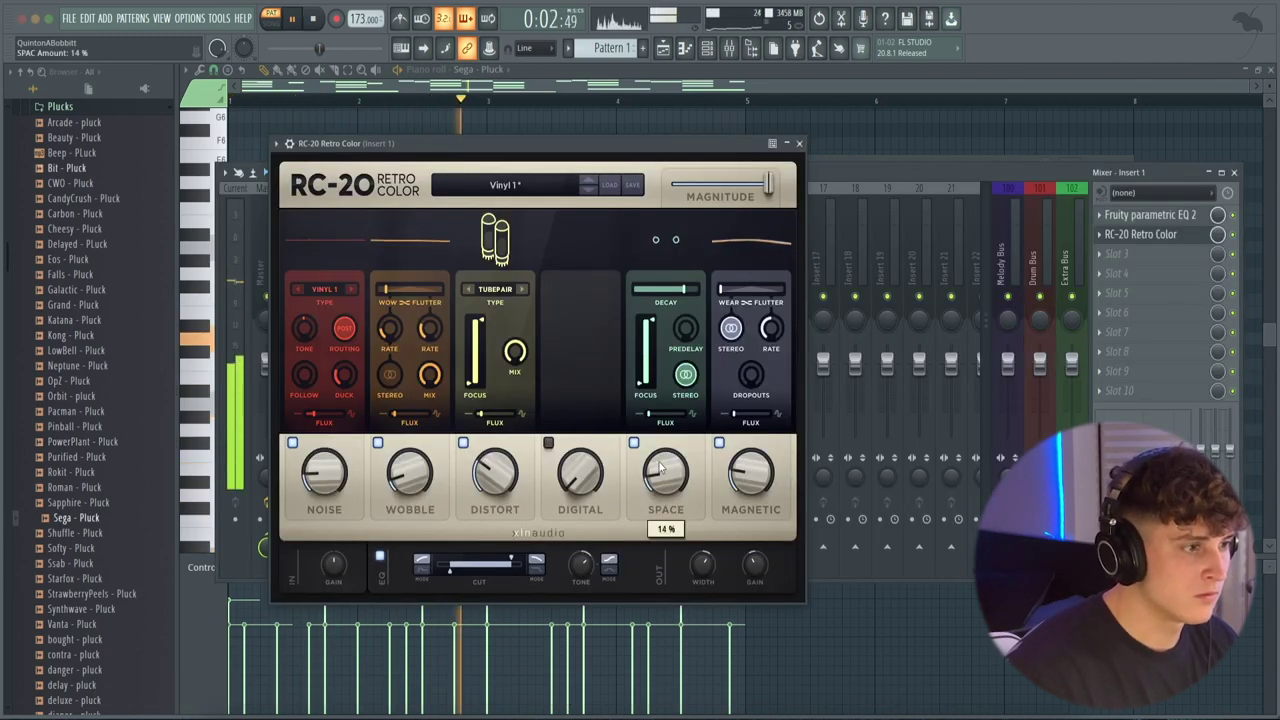
# Close the RC-20 Retro Color effect, stop playback, and collapse the Plucks and OP-1Shot Kit folders.
pyautogui.click(800, 143)
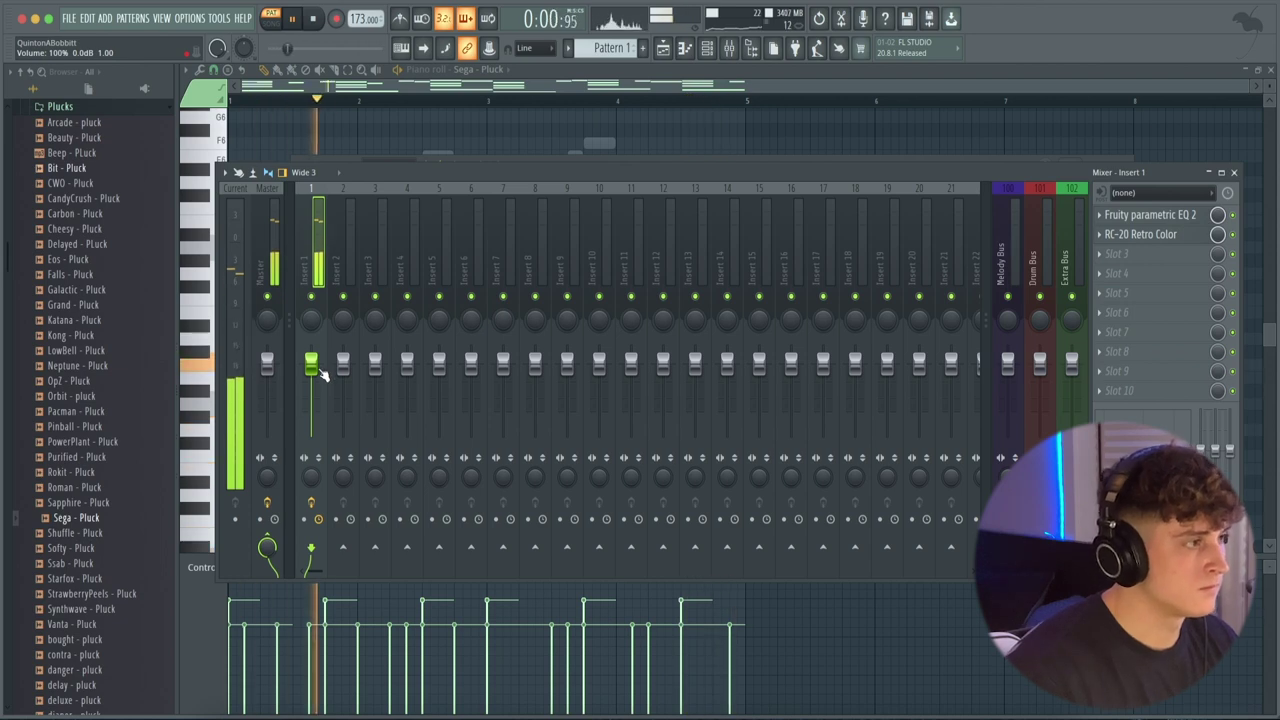
pyautogui.press('space')
pyautogui.scroll(3, 70, 290)
pyautogui.click(83, 206)
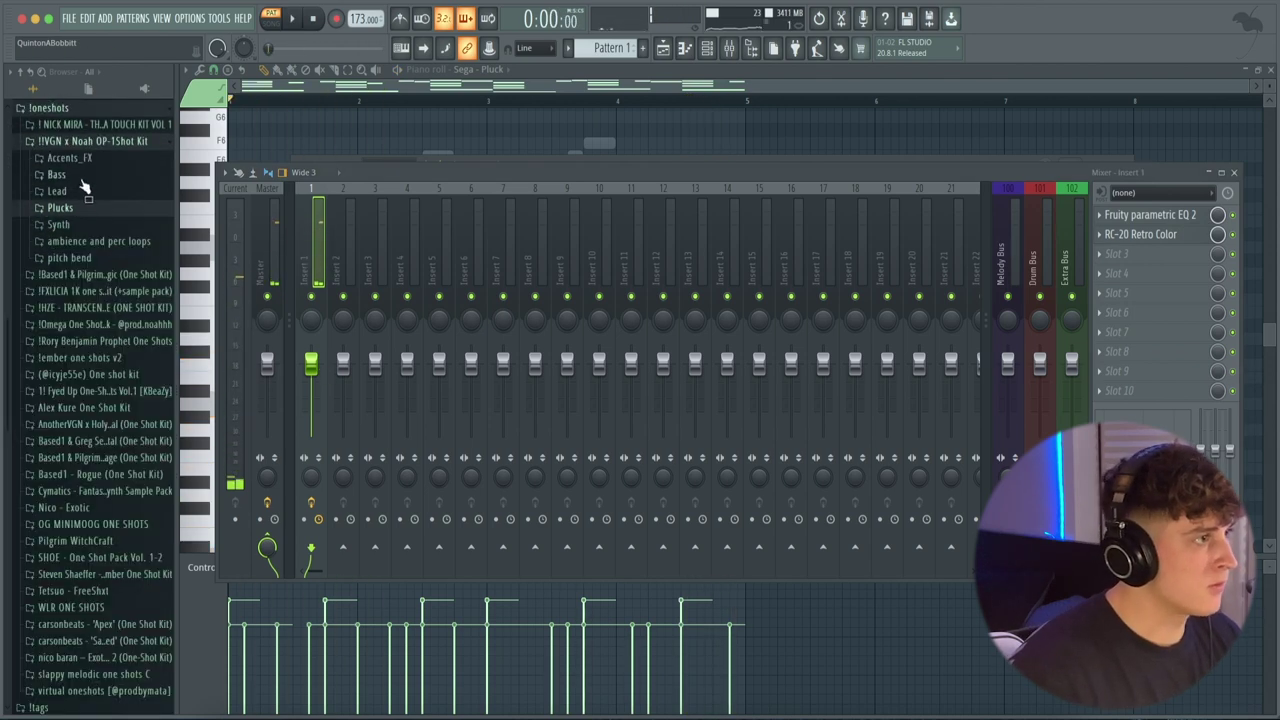
pyautogui.click(108, 141)
pyautogui.click(714, 46)
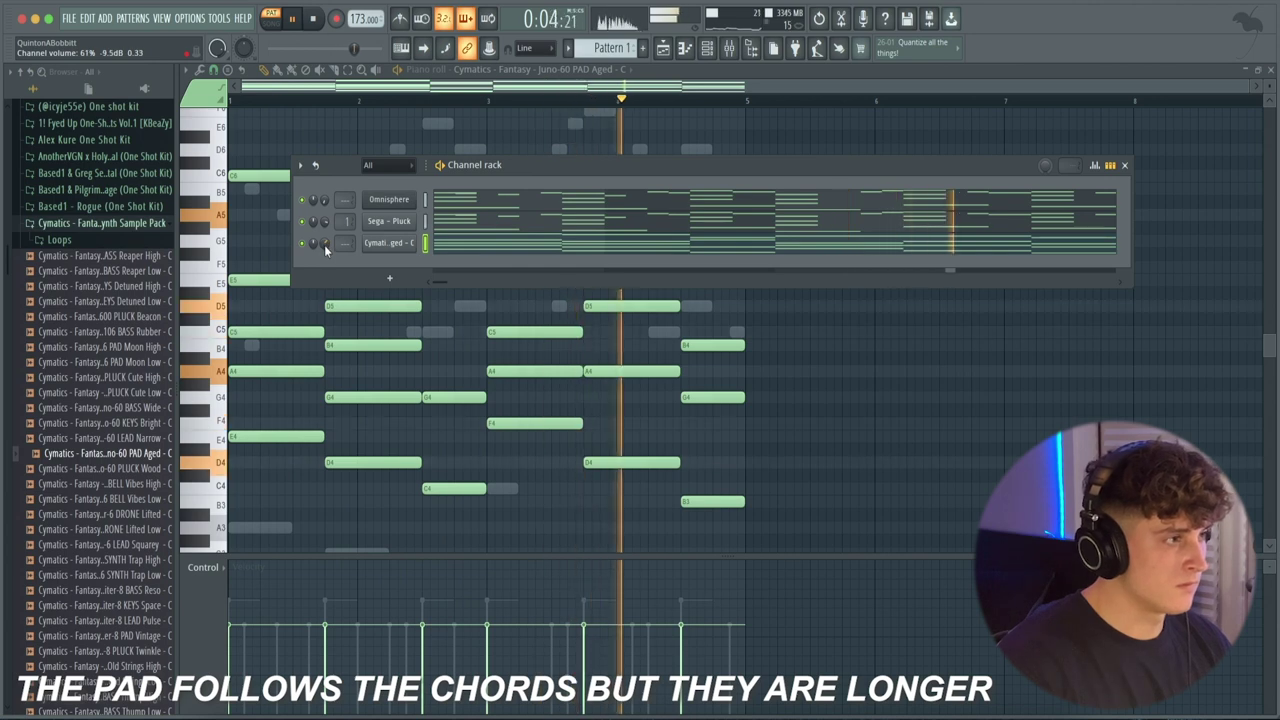
# Open the Juno-60 pad channel's mixer track and load the !pads mixer track state on Insert 2.
pyautogui.rightClick(557, 509)
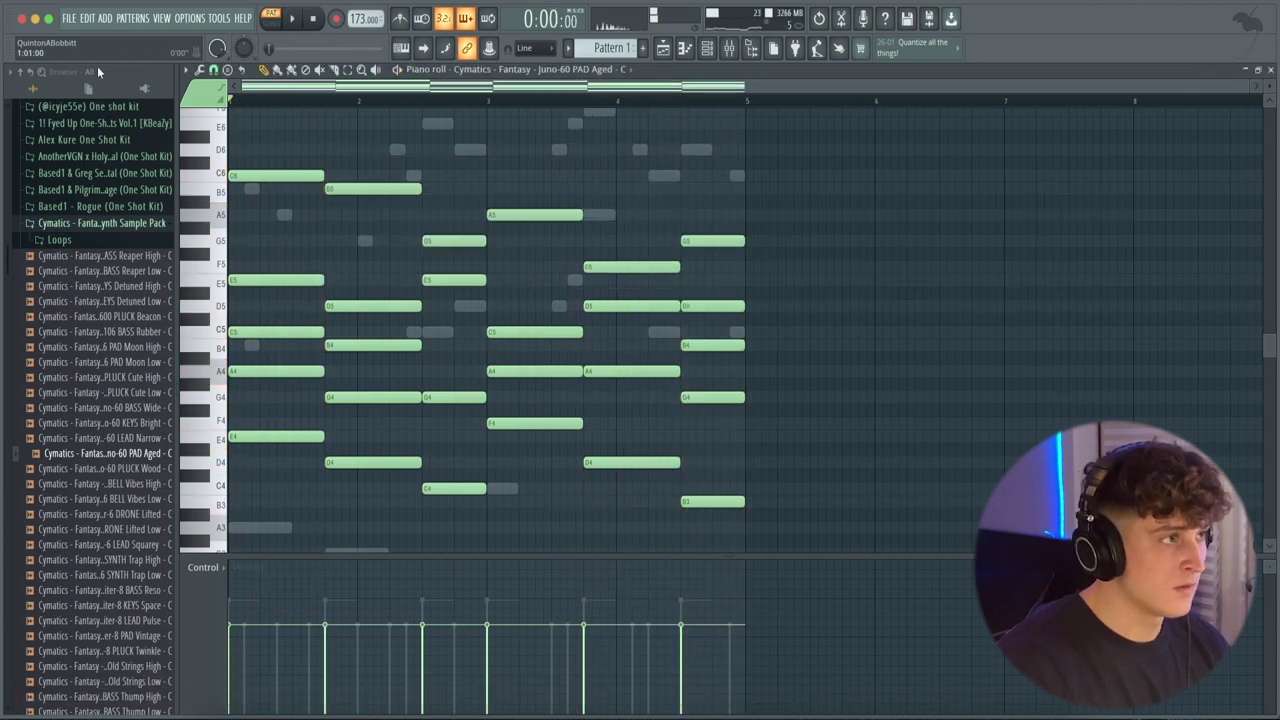
pyautogui.click(715, 48)
pyautogui.click(716, 48)
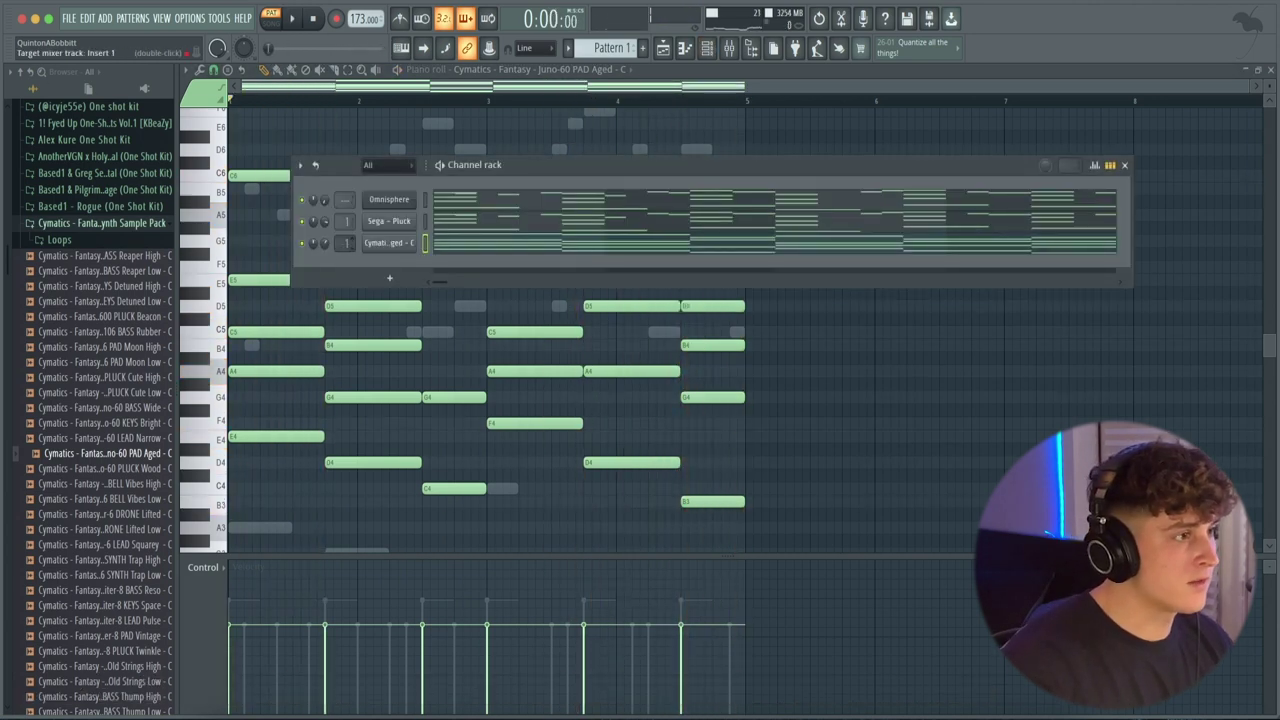
pyautogui.doubleClick(346, 243)
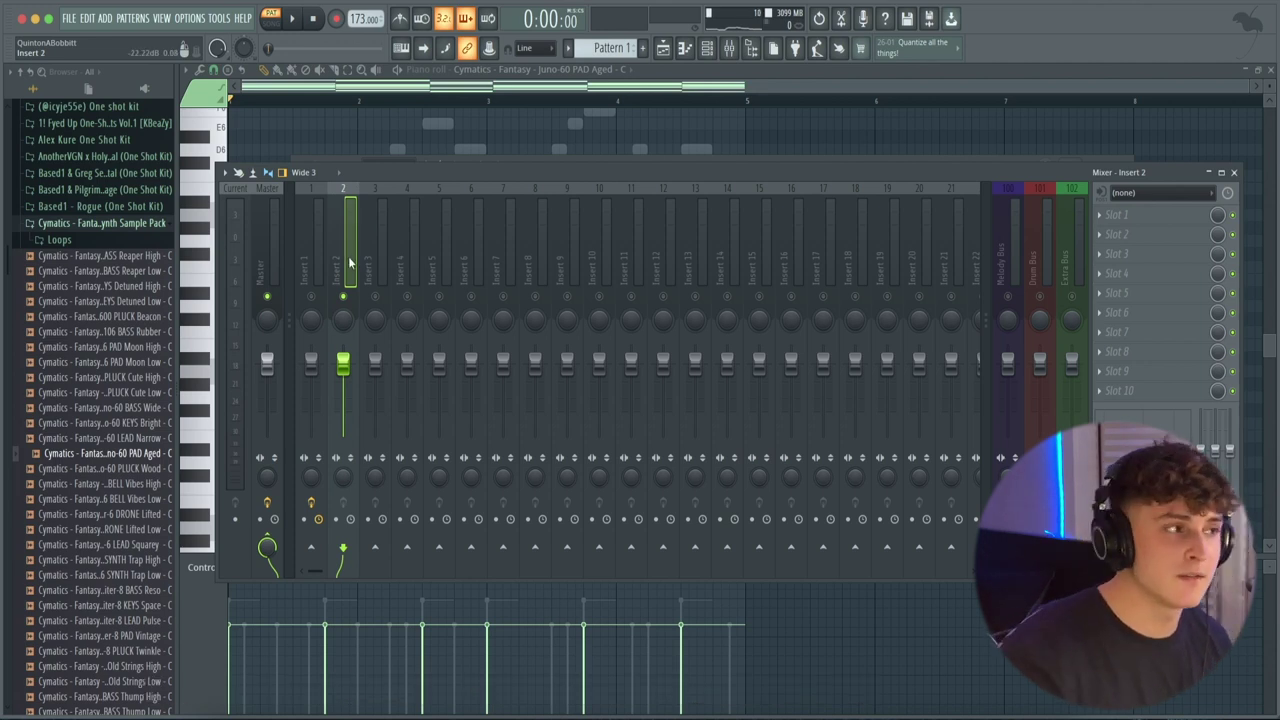
pyautogui.rightClick(349, 262)
pyautogui.moveTo(421, 263)
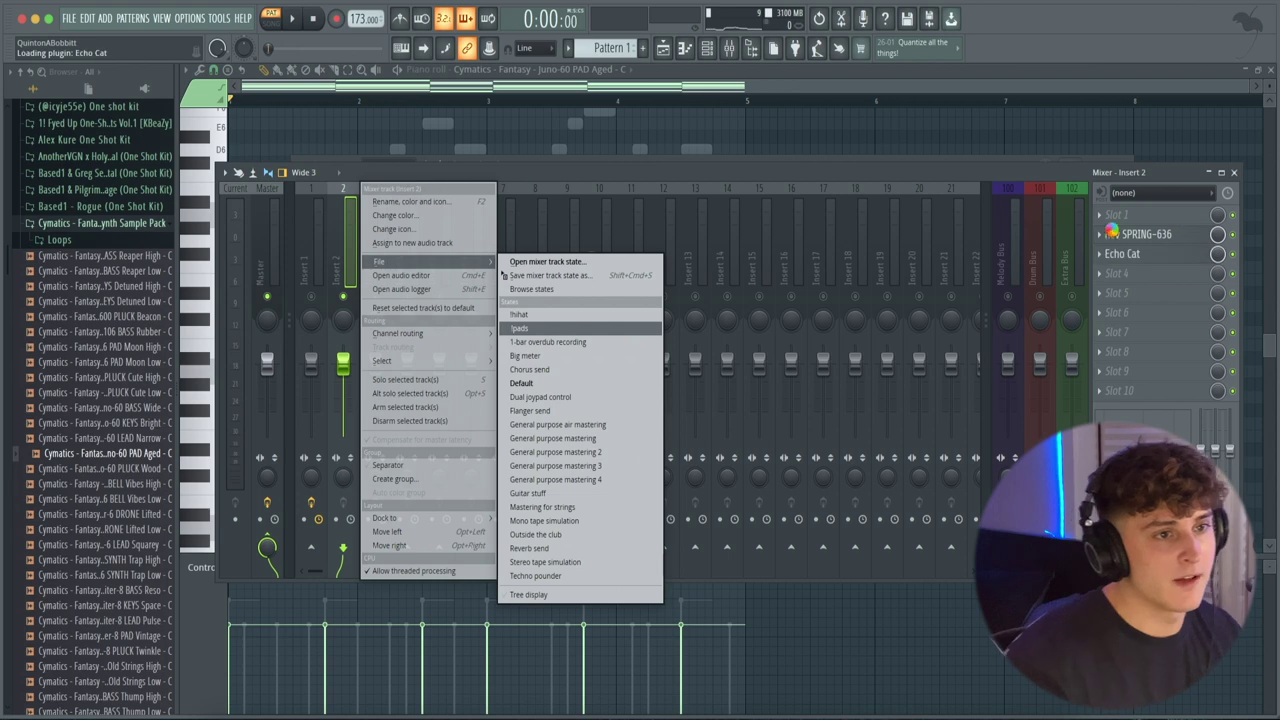
# Review Fruity parametric EQ 2 on the pad track and move it to the end of the effect chain.
pyautogui.click(1170, 218)
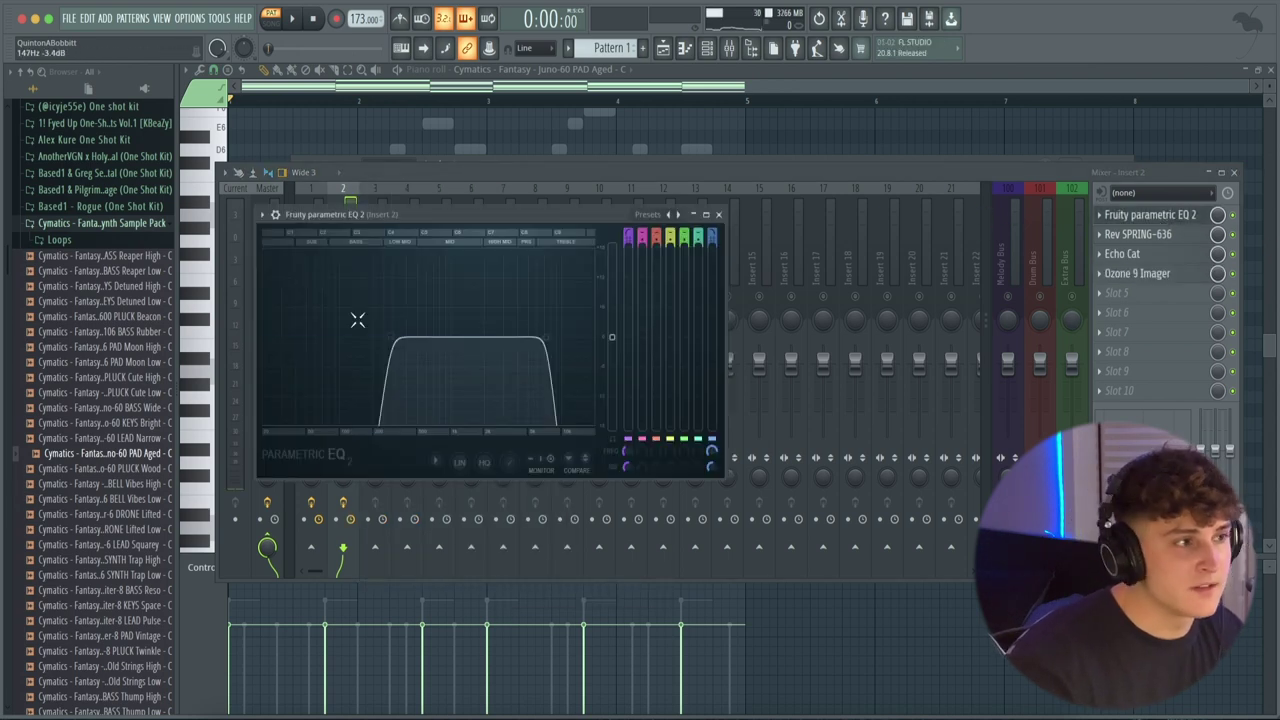
pyautogui.click(718, 215)
pyautogui.moveTo(1168, 218); pyautogui.dragTo(1170, 260)
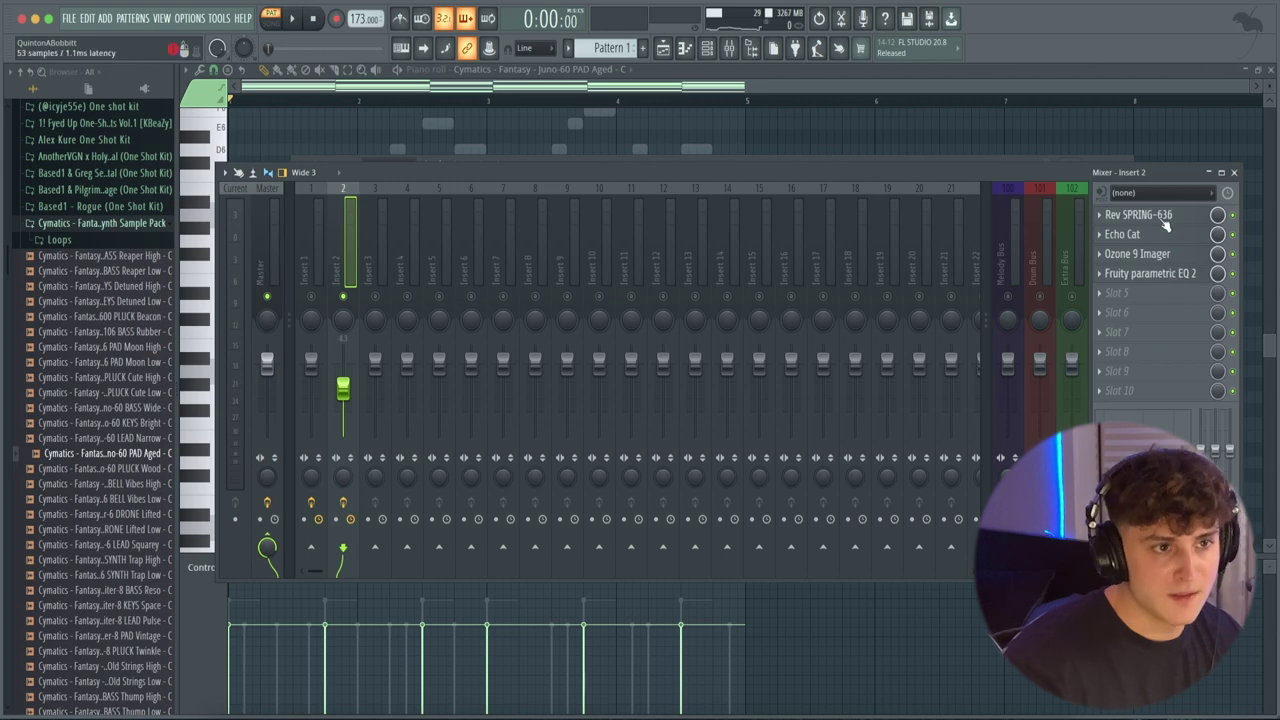
# Inspect the settings of the pad track's Rev SPRING-636 and Echo Cat effects.
pyautogui.click(1175, 217)
pyautogui.click(1175, 217)
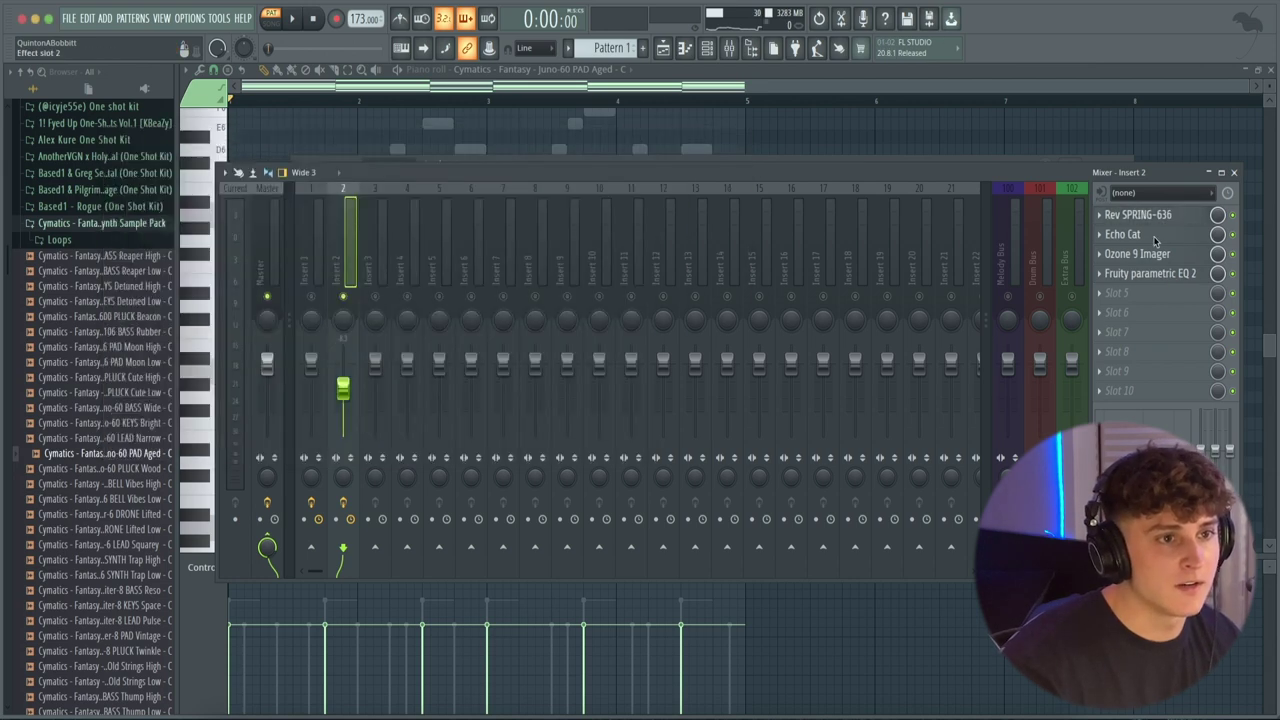
pyautogui.click(1157, 237)
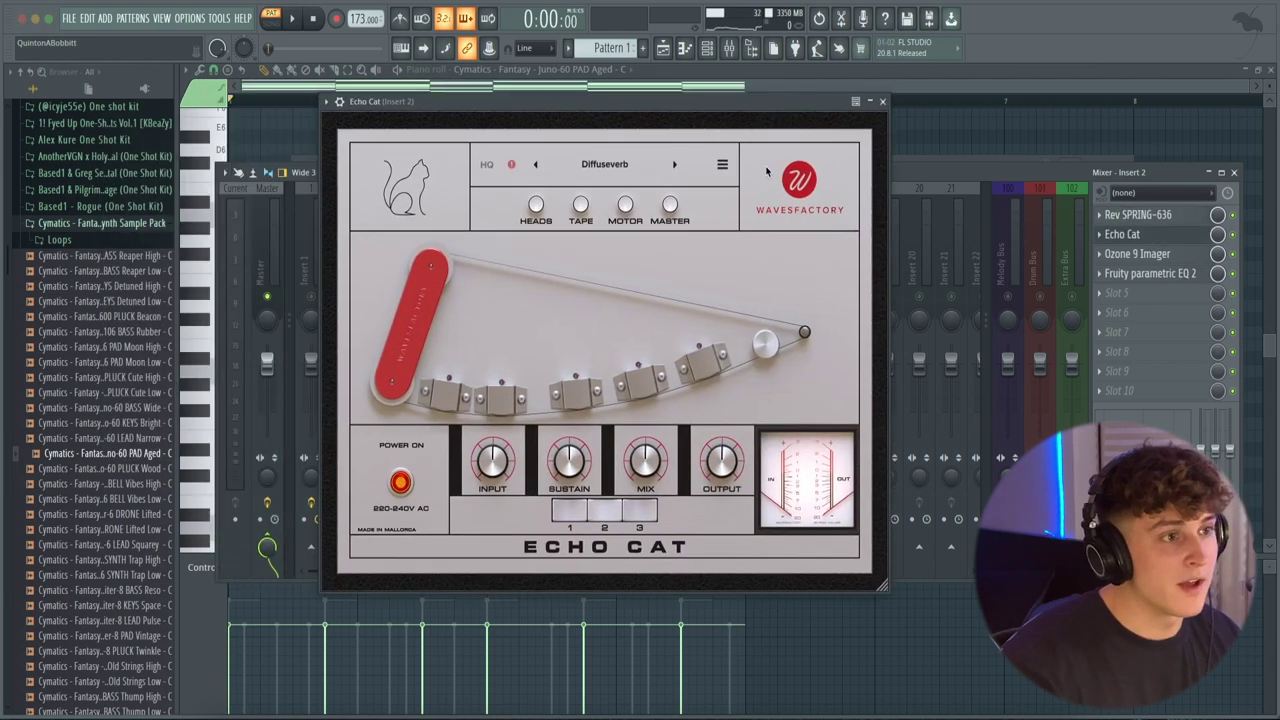
pyautogui.click(884, 103)
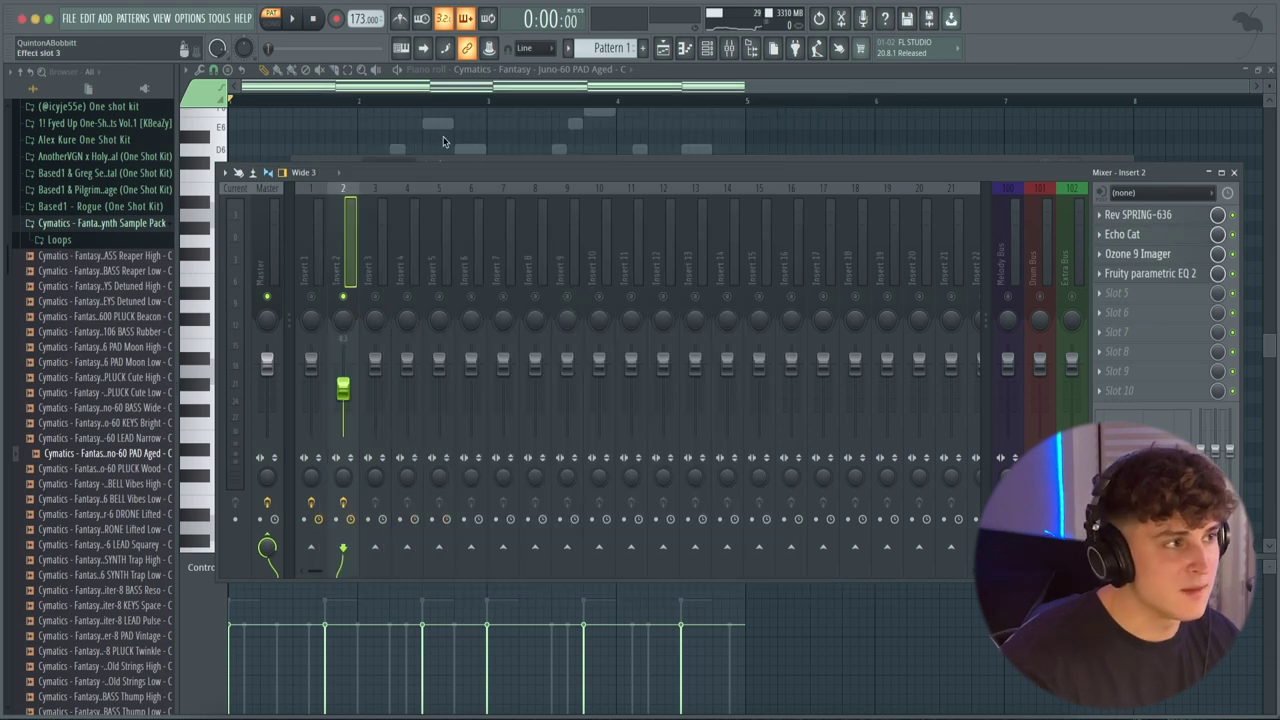
pyautogui.click(646, 171)
# Play back the pluck and pad together and set Insert 2's volume to 81% (-4.5 dB).
pyautogui.press('space')
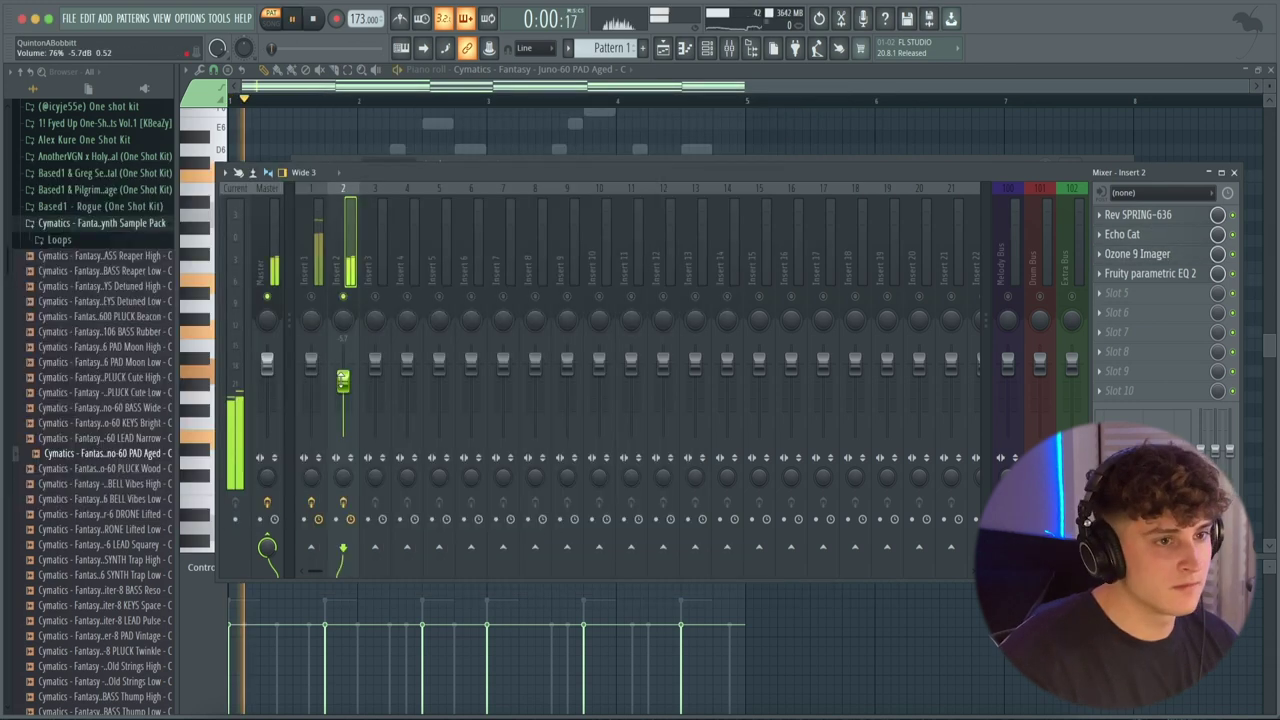
pyautogui.moveTo(342, 386); pyautogui.dragTo(341, 376)
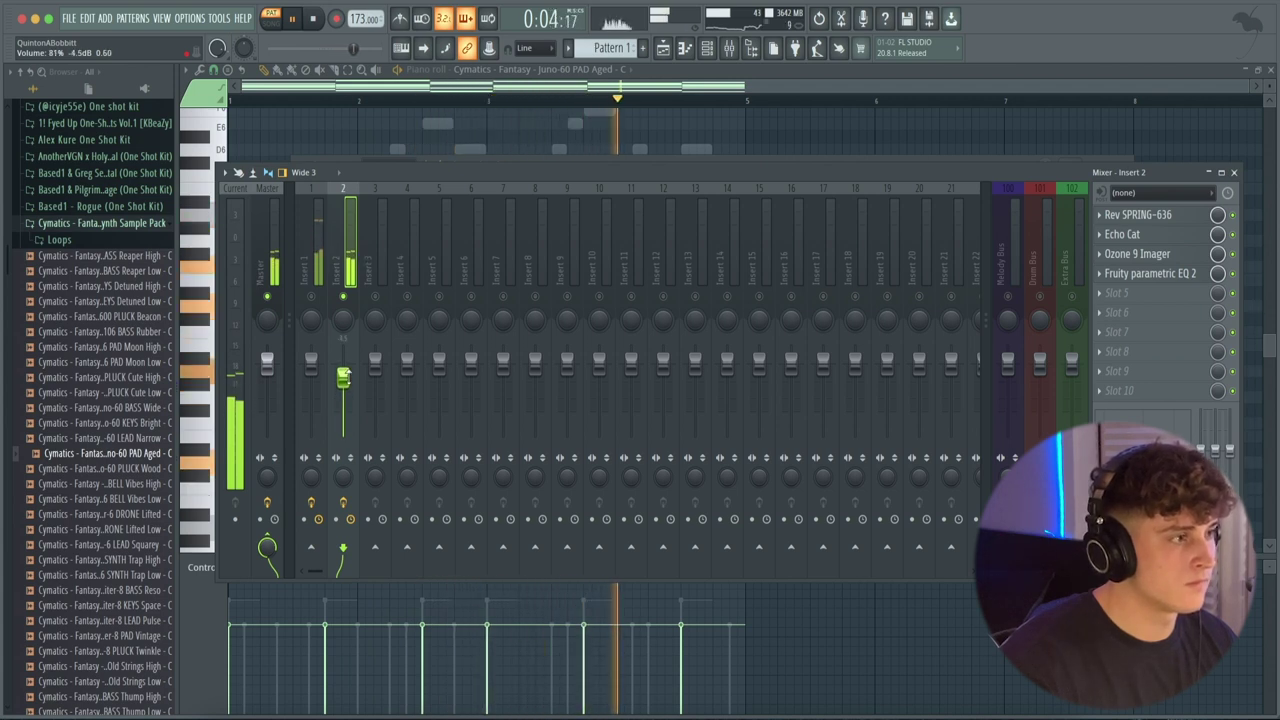
pyautogui.click(313, 313)
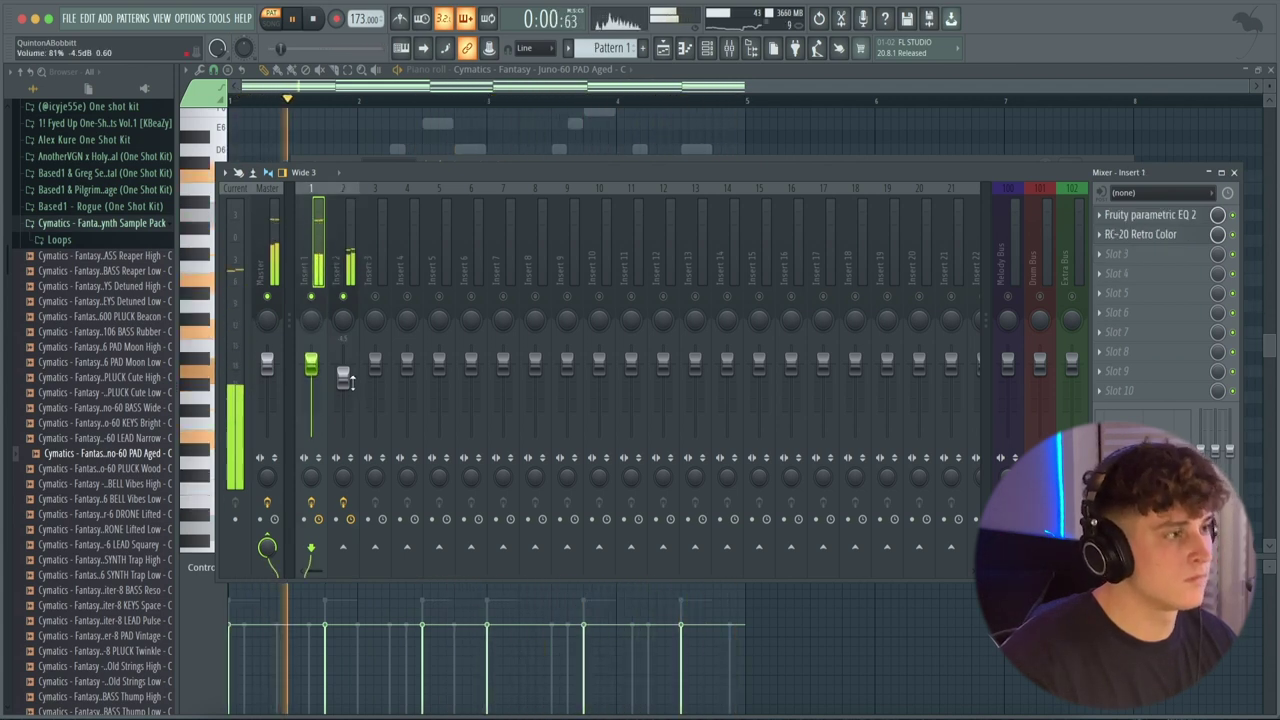
pyautogui.click(344, 376)
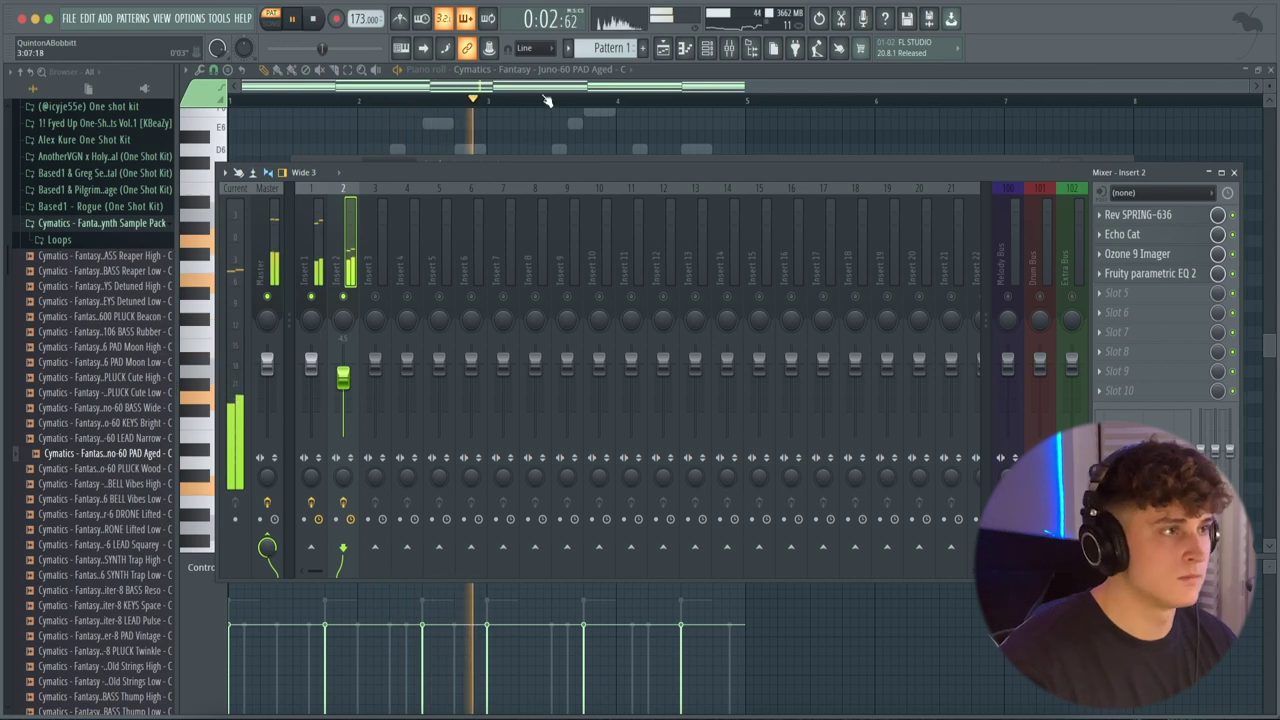
pyautogui.press('space')
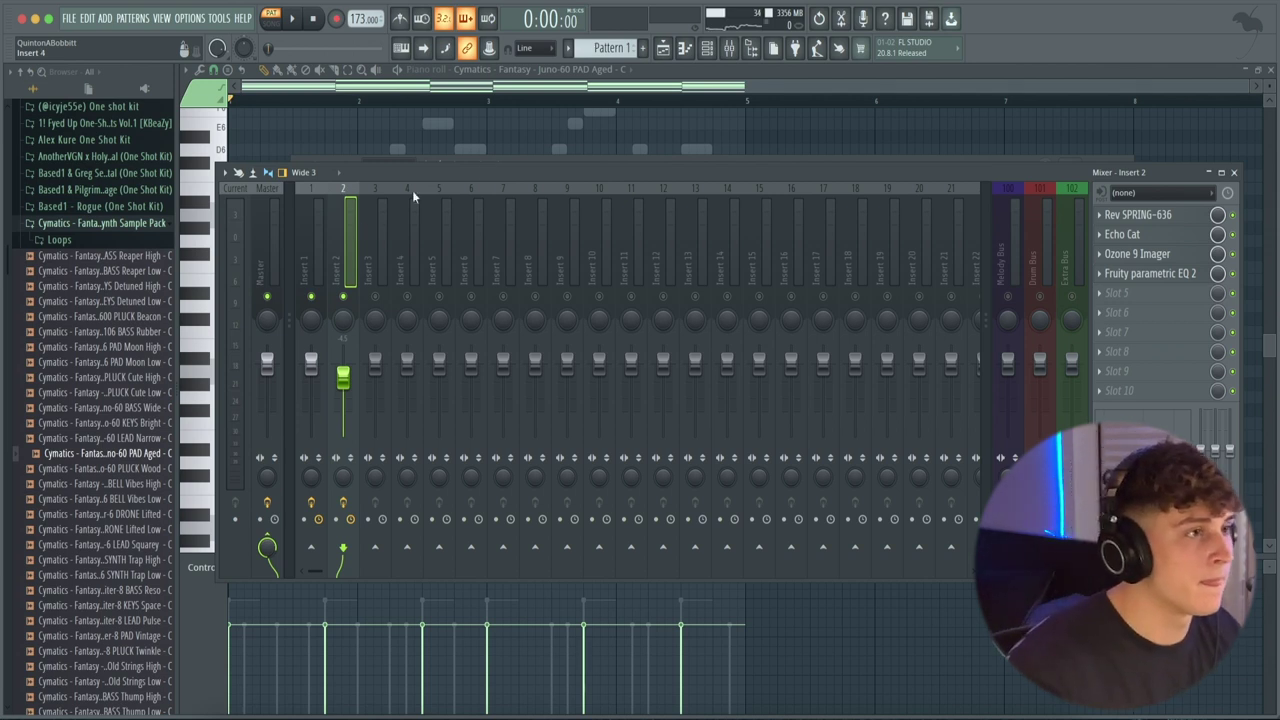
# Select the lowest note of all six pad chords, duplicate them one octave down, and play back the result.
pyautogui.click(685, 48)
pyautogui.moveTo(265, 515); pyautogui.dragTo(269, 416)
pyautogui.moveTo(350, 498); pyautogui.dragTo(377, 423)
pyautogui.moveTo(442, 522); pyautogui.dragTo(544, 406)
pyautogui.moveTo(588, 508); pyautogui.dragTo(640, 444)
pyautogui.moveTo(682, 520); pyautogui.dragTo(684, 497)
pyautogui.scroll(-3, 689, 490)
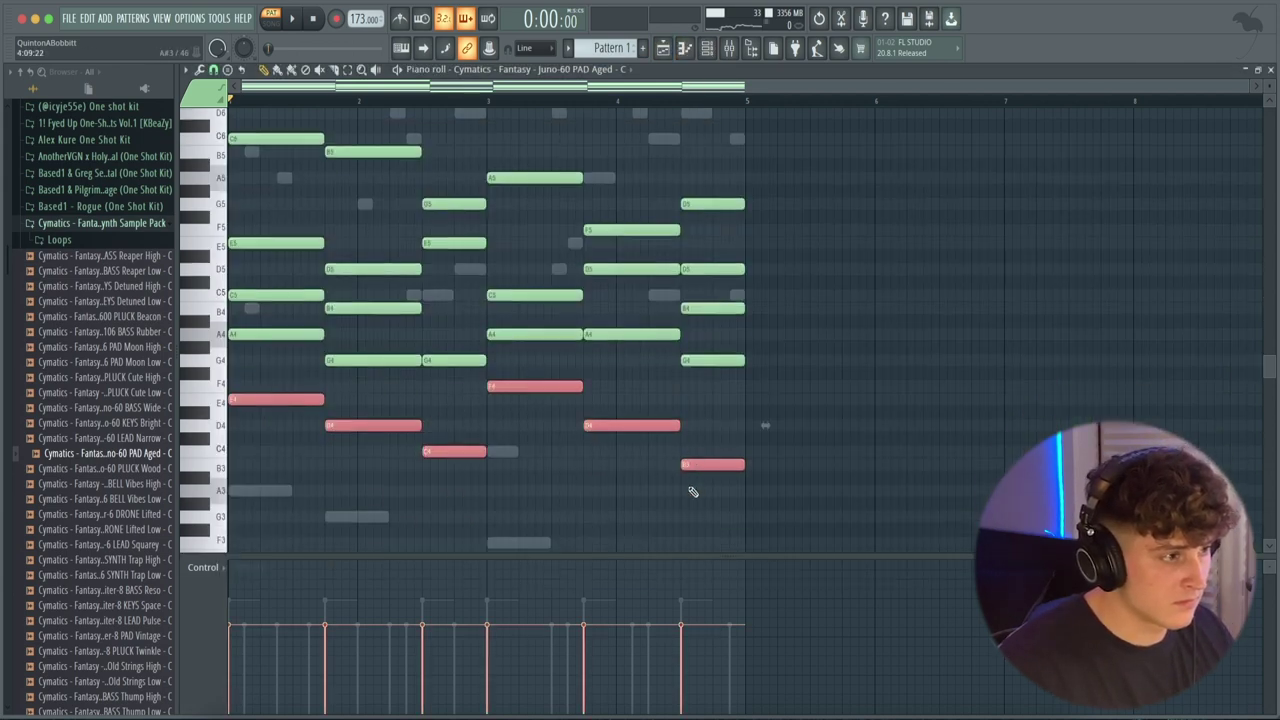
pyautogui.hotkey('ctrl', 'c')
pyautogui.hotkey('ctrl', 'v')
pyautogui.hotkey('ctrl', 'Down')
pyautogui.press('space')
pyautogui.keyDown('ctrl'); pyautogui.click(926, 391); pyautogui.keyUp('ctrl')
# Check the pad's frequency spectrum in Fruity parametric EQ 2 during playback and return to the piano roll.
pyautogui.scroll(-5, 605, 332)
pyautogui.press('F9')
pyautogui.click(1169, 282)
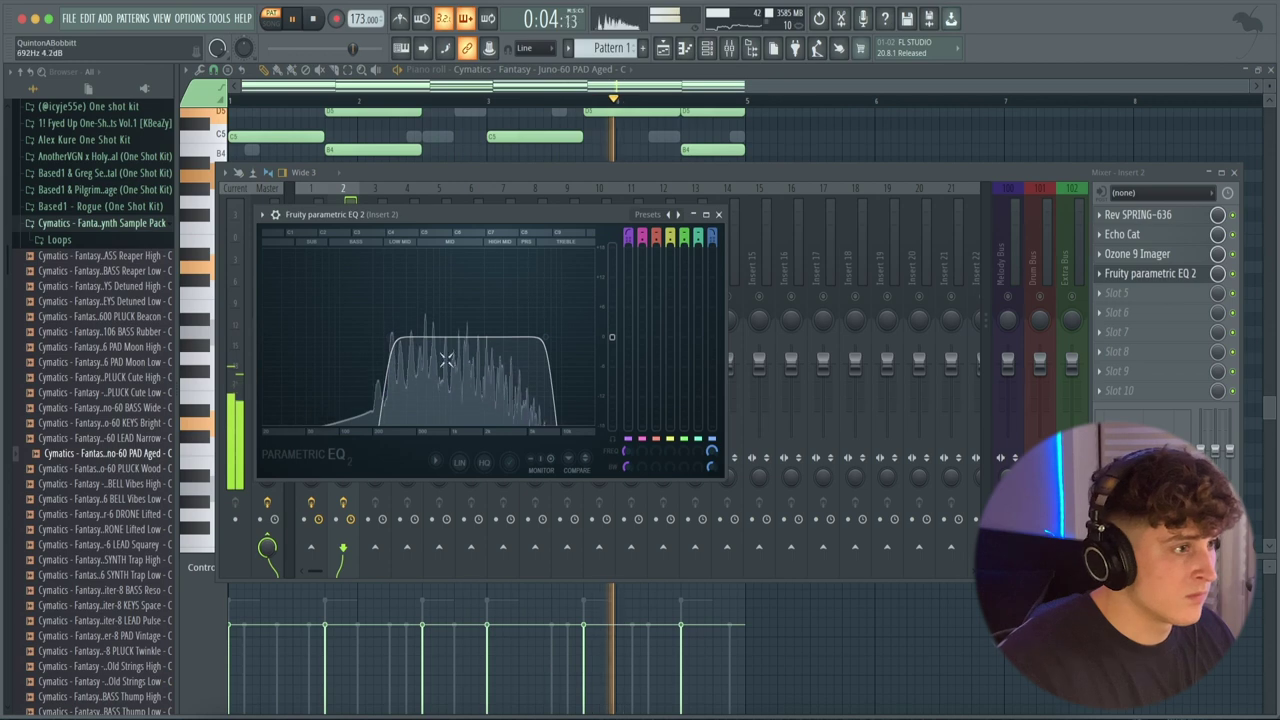
pyautogui.click(718, 215)
pyautogui.click(583, 72)
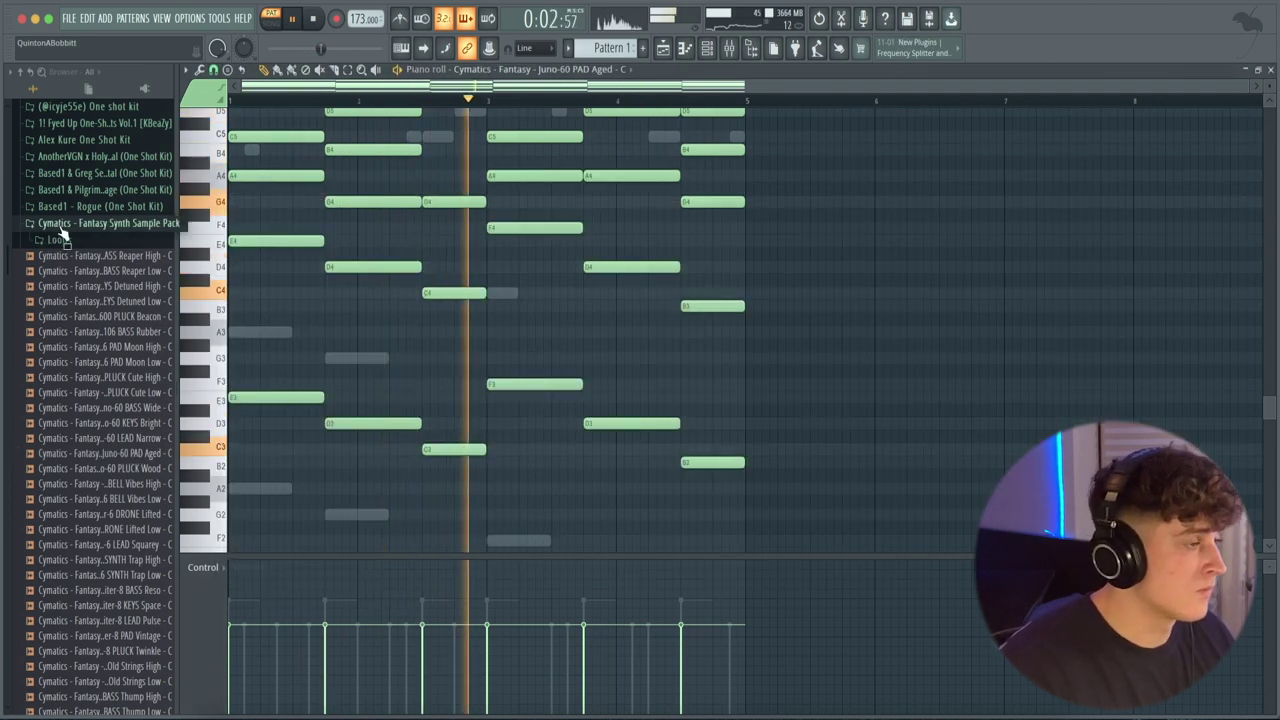
# Browse the bells folder of the Nico - Exotic one-shot kit and audition nico - pino bell.
pyautogui.click(25, 226)
pyautogui.scroll(5, 118, 333)
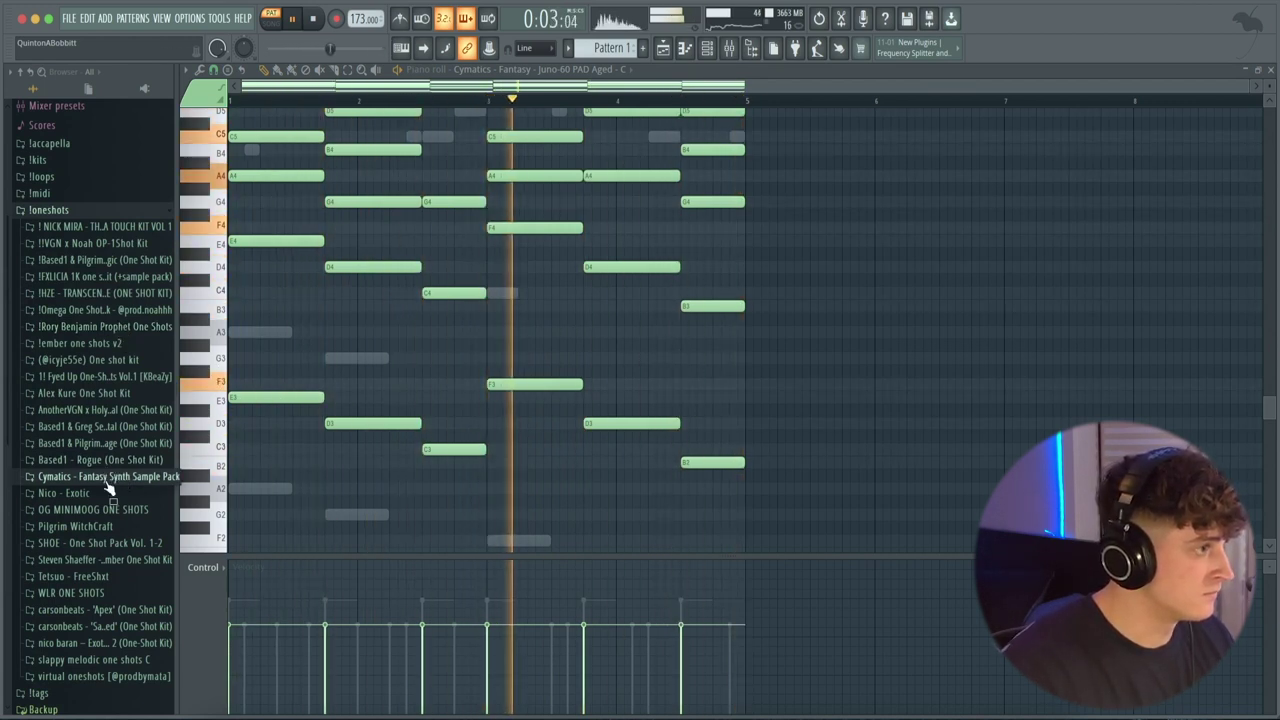
pyautogui.press('space')
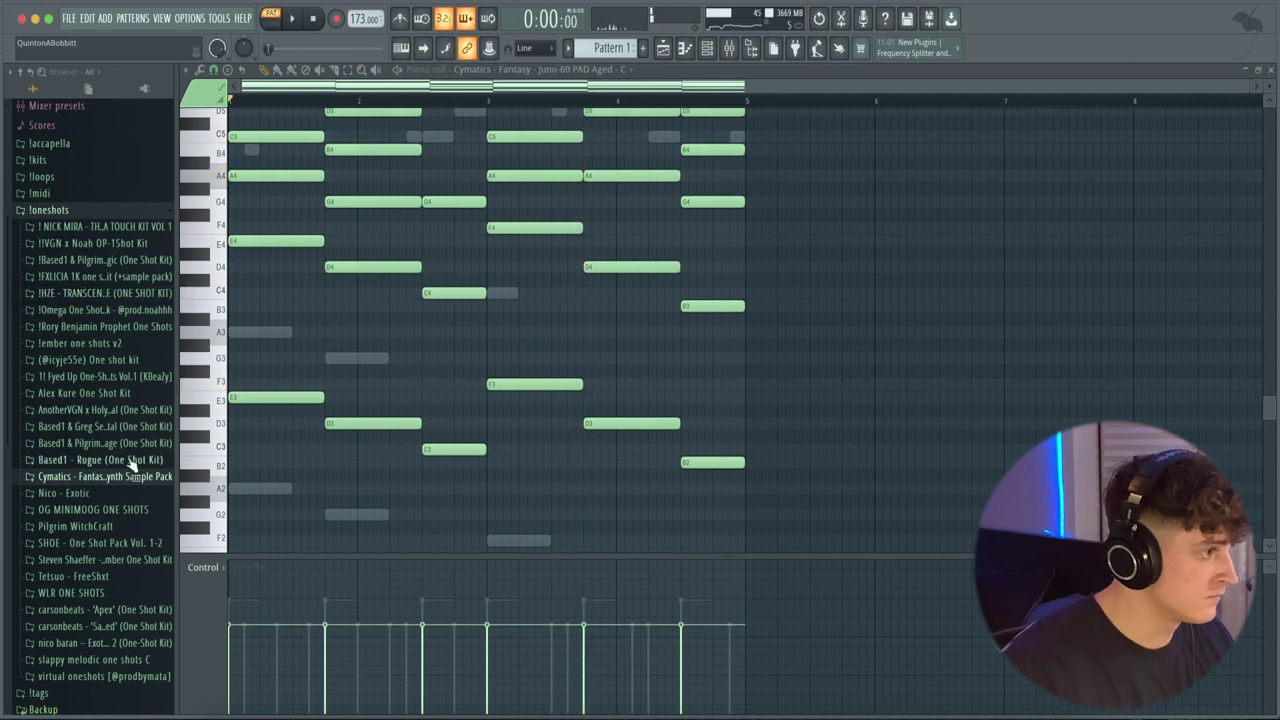
pyautogui.click(70, 493)
pyautogui.click(98, 533)
pyautogui.click(92, 560)
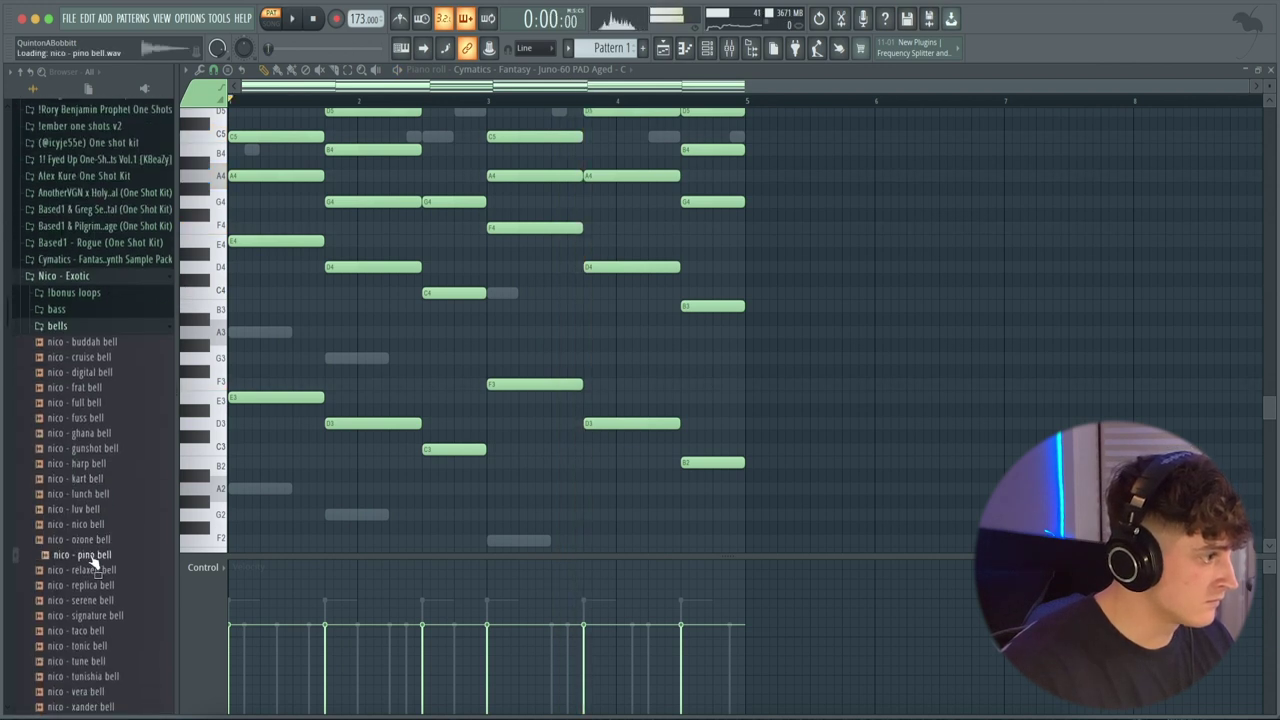
pyautogui.scroll(1, 92, 563)
# Clone the Sega - Pluck channel, load nico - pino bell into the clone with the pluck's melody, and play it back.
pyautogui.click(709, 49)
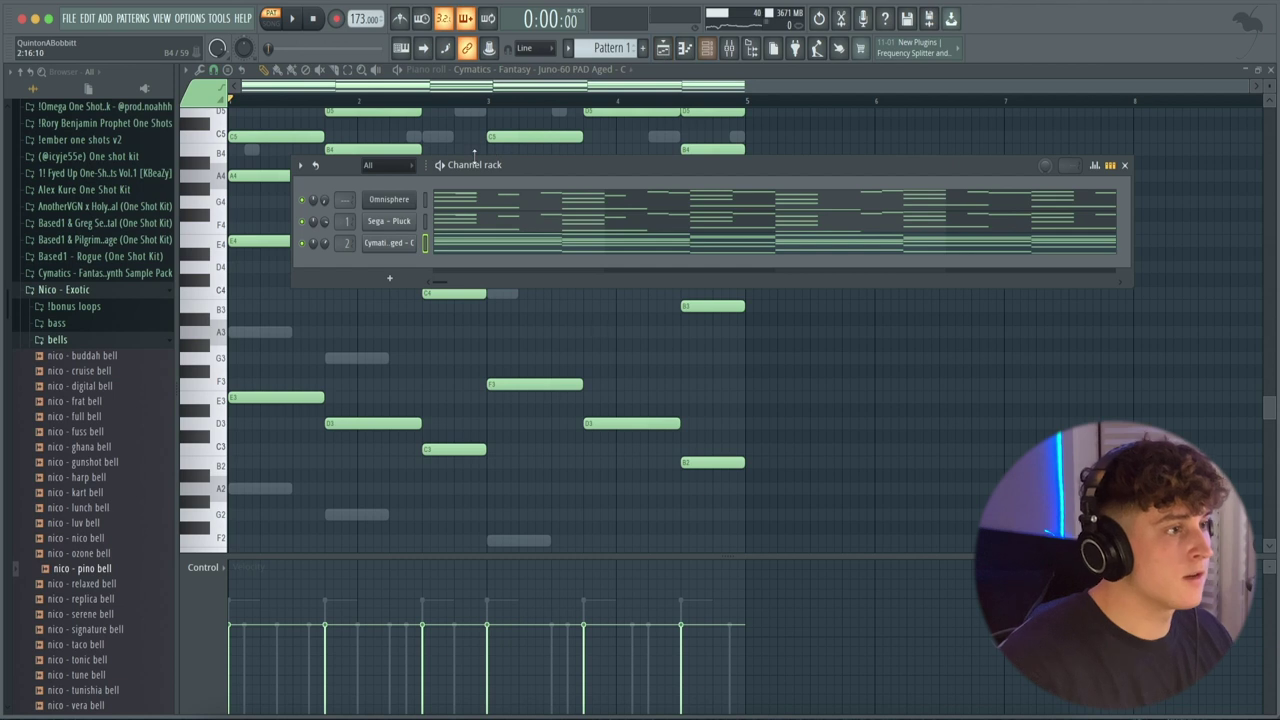
pyautogui.rightClick(398, 229)
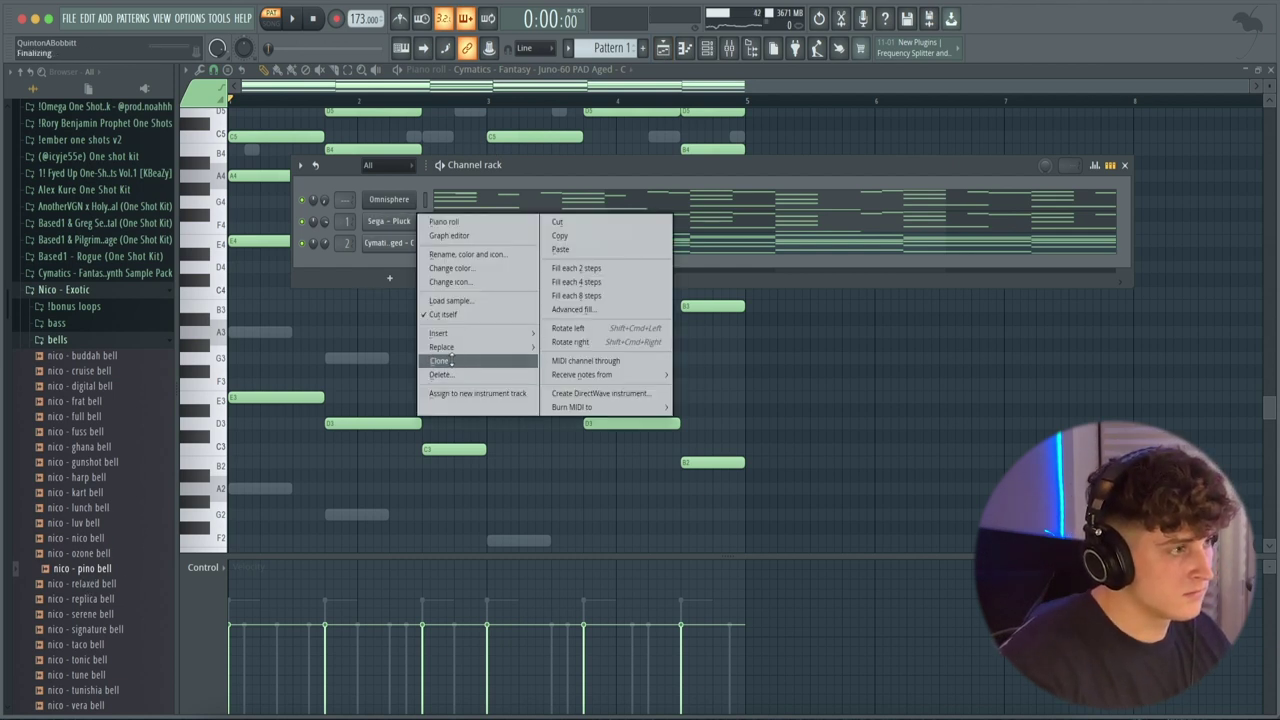
pyautogui.click(449, 361)
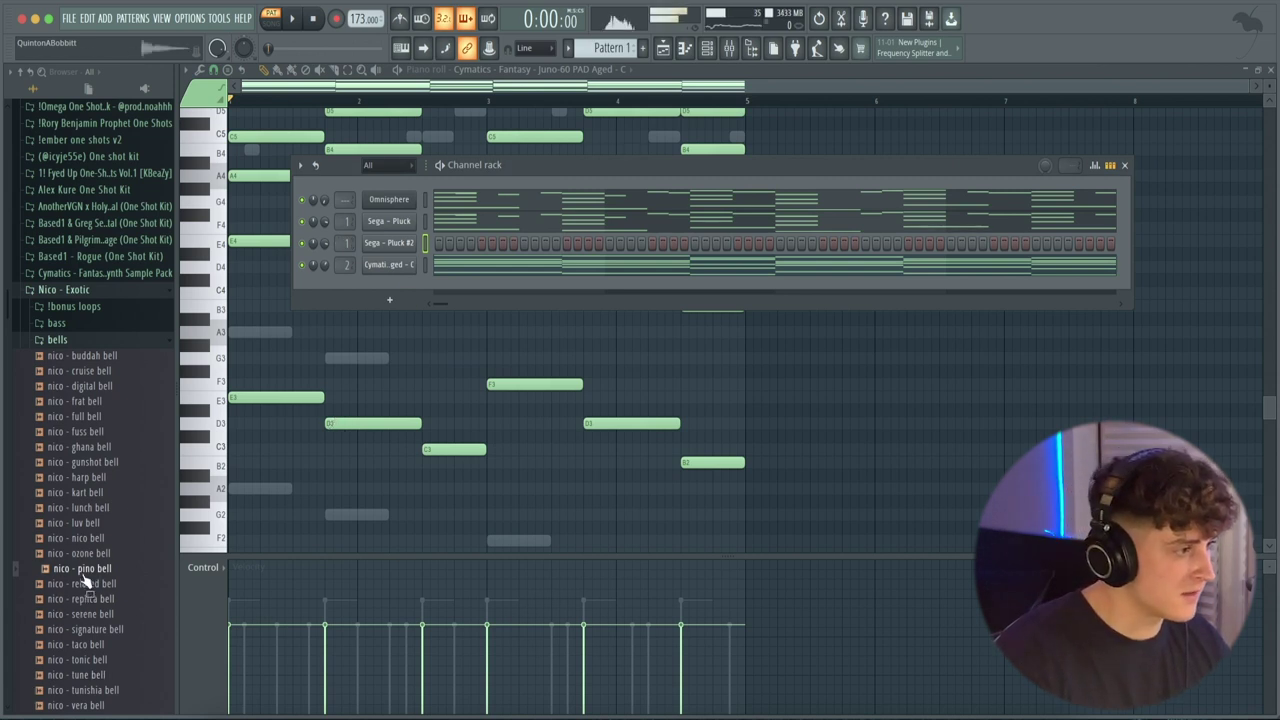
pyautogui.click(425, 243)
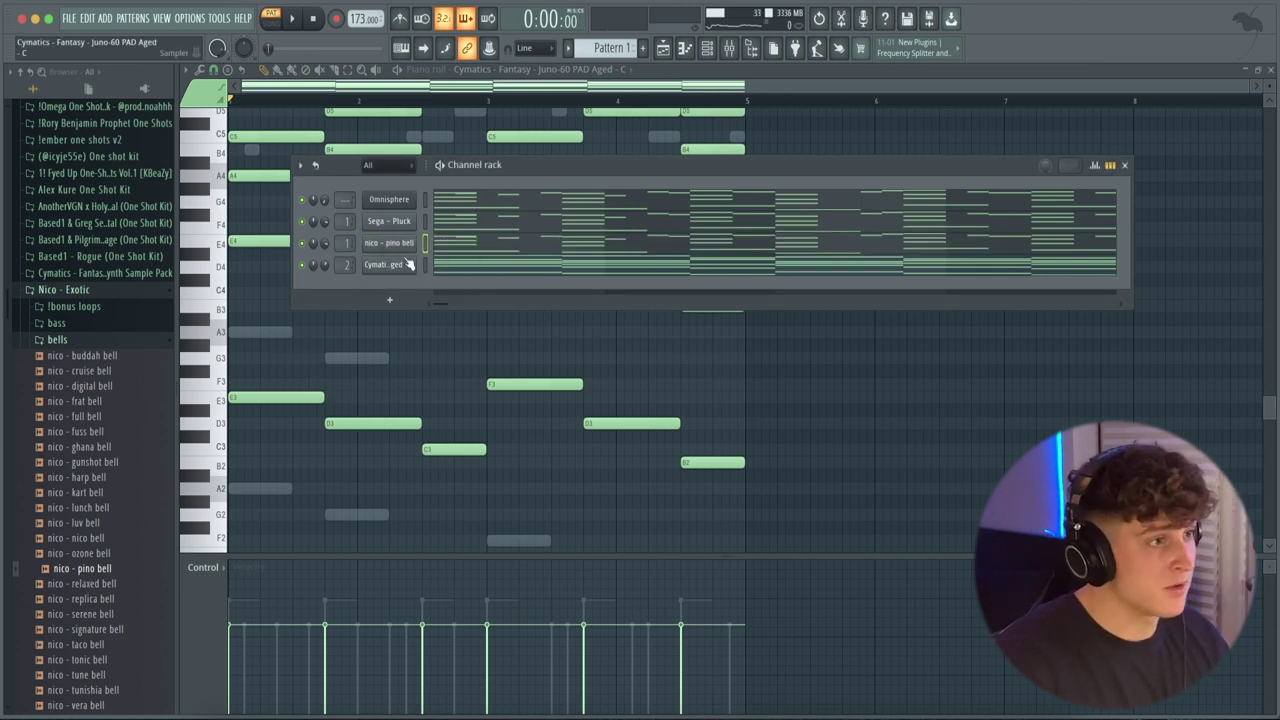
pyautogui.press('space')
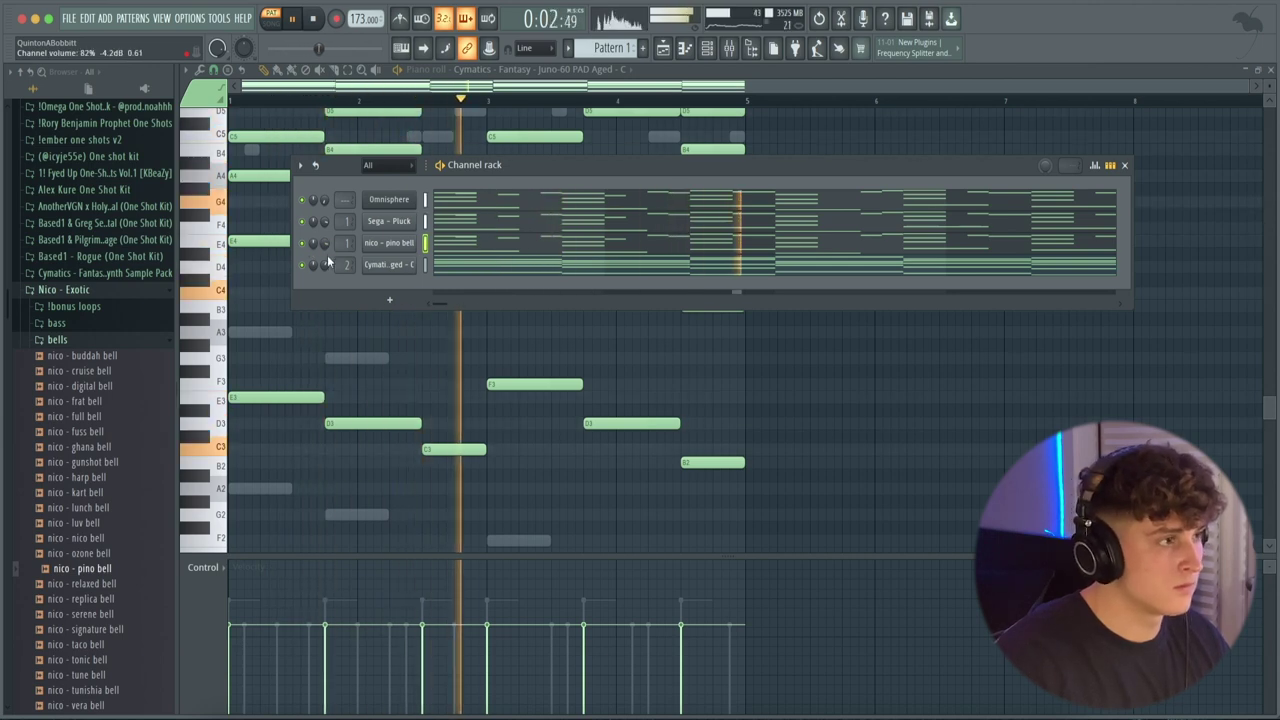
# High-pass Insert 1 at 146 Hz with Fruity parametric EQ 2 placed after RC-20 Retro Color, and set its volume to 88% (-2.9 dB).
pyautogui.click(708, 48)
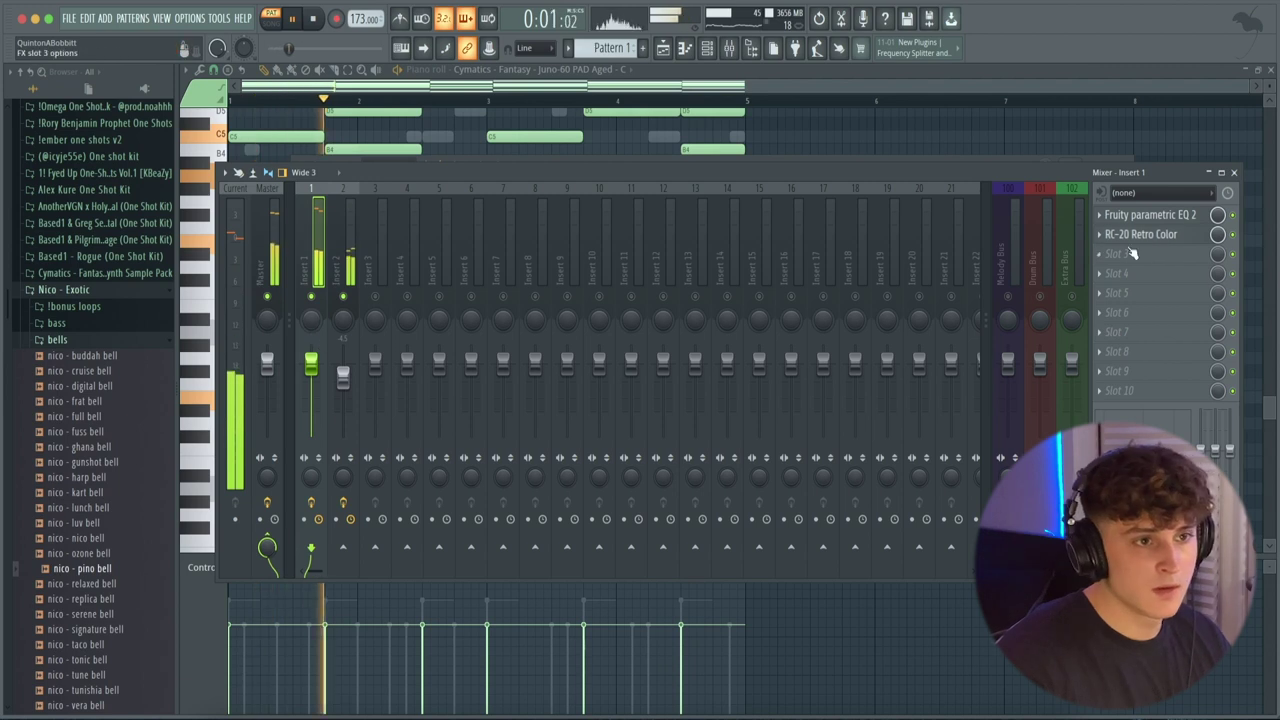
pyautogui.scroll(-1, 1152, 224)
pyautogui.click(1152, 236)
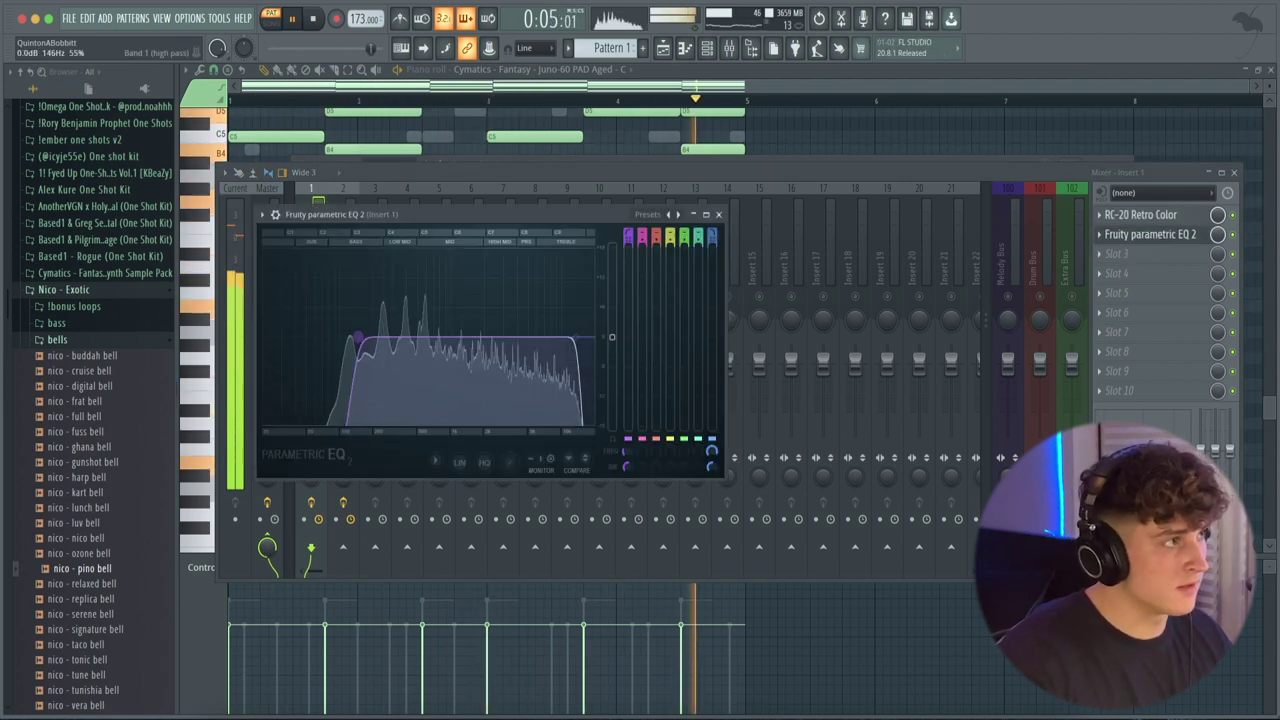
pyautogui.click(719, 215)
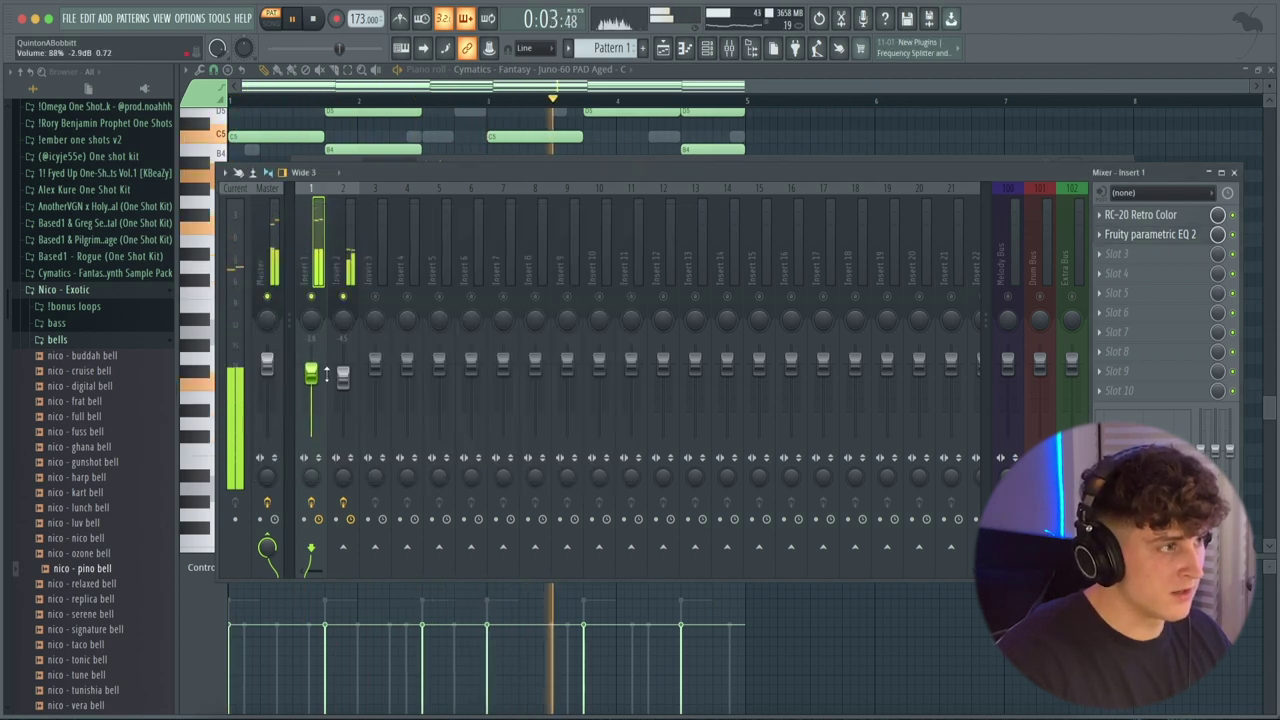
pyautogui.press('F9')
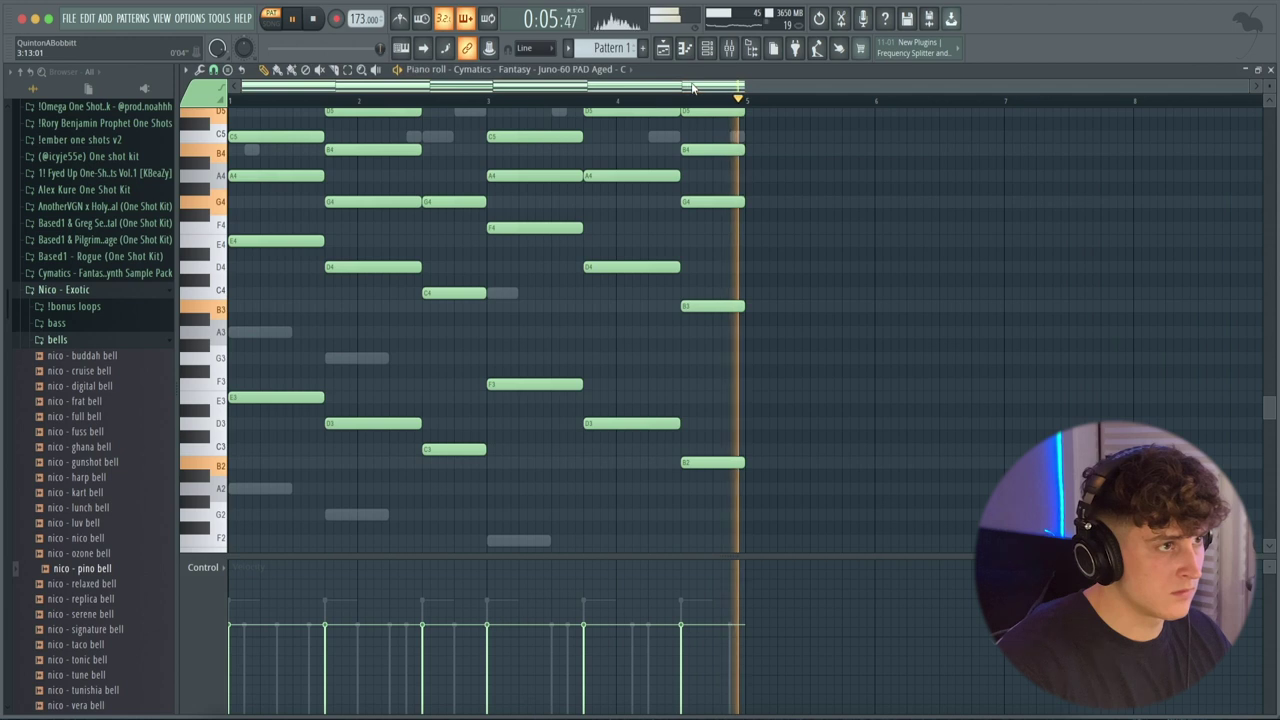
# Solo the Cymatics pad channel in the channel rack and listen to it on its own.
pyautogui.click(708, 50)
pyautogui.click(729, 55)
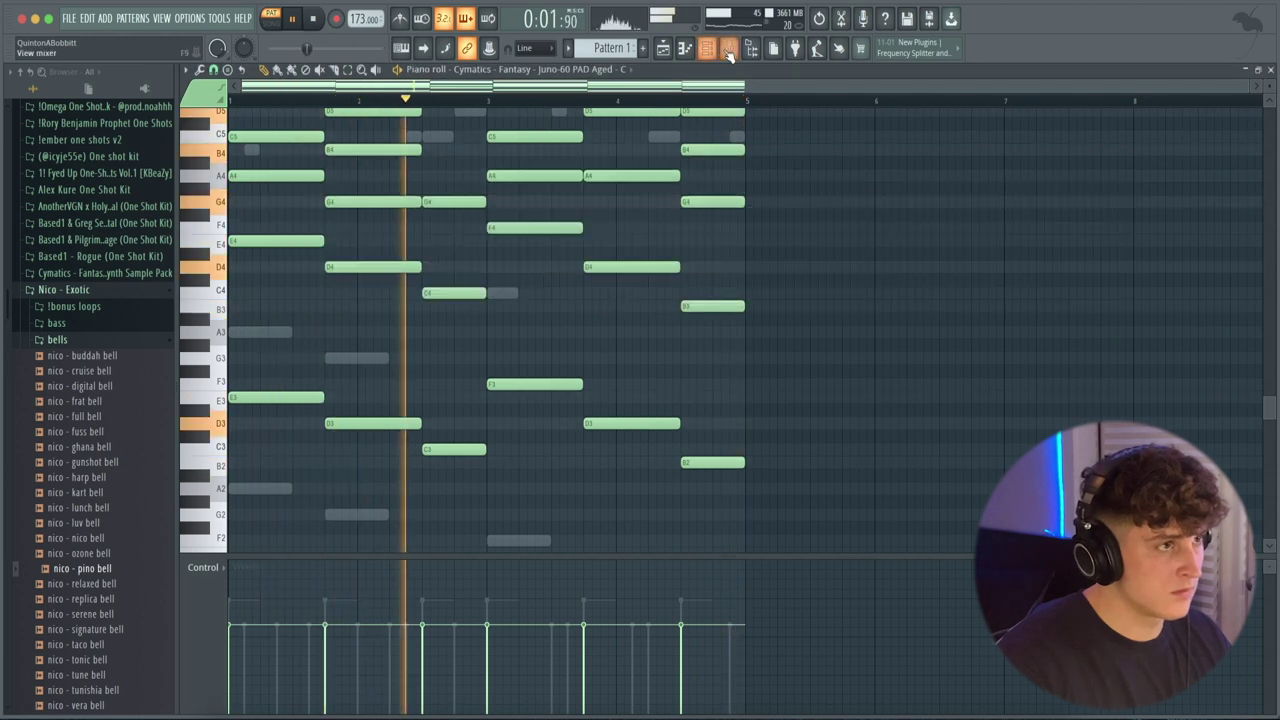
pyautogui.click(729, 50)
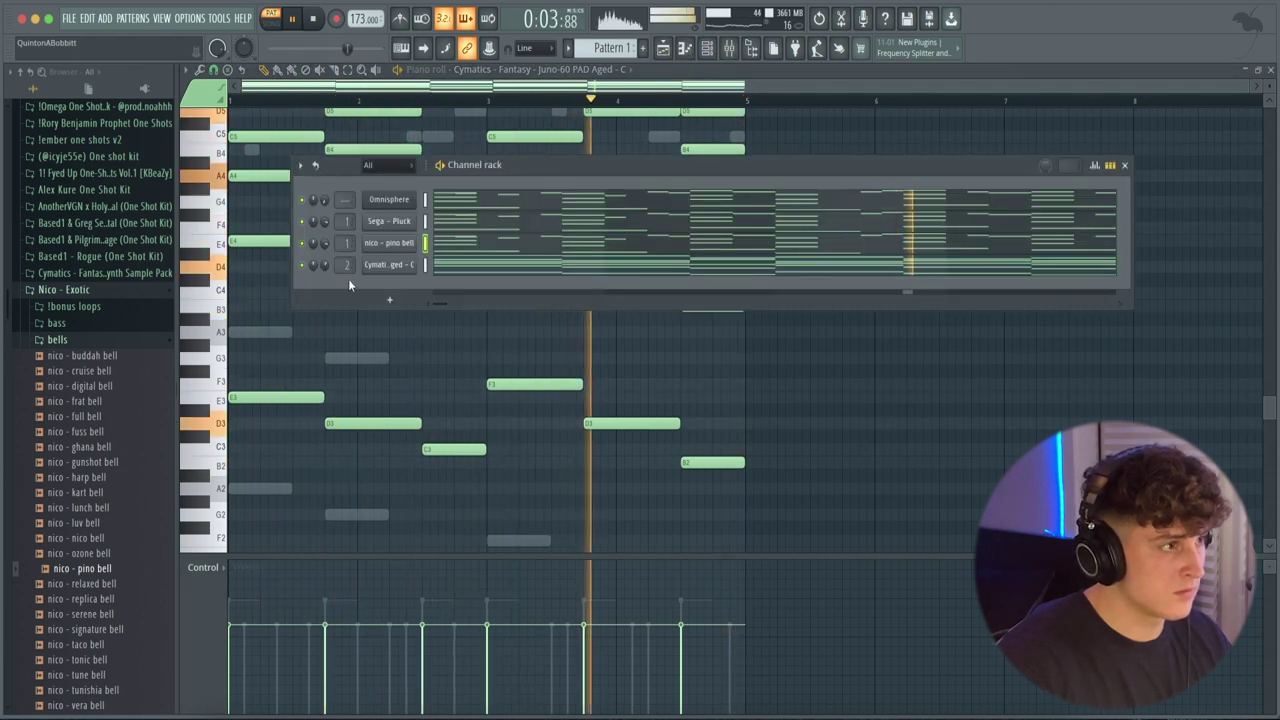
pyautogui.click(465, 267)
pyautogui.rightClick(302, 268)
pyautogui.click(318, 280)
pyautogui.press('space')
pyautogui.press('space')
# Raise the velocity of the pad's six lowest octave notes in the piano roll and play back the result.
pyautogui.click(479, 267)
pyautogui.press('space')
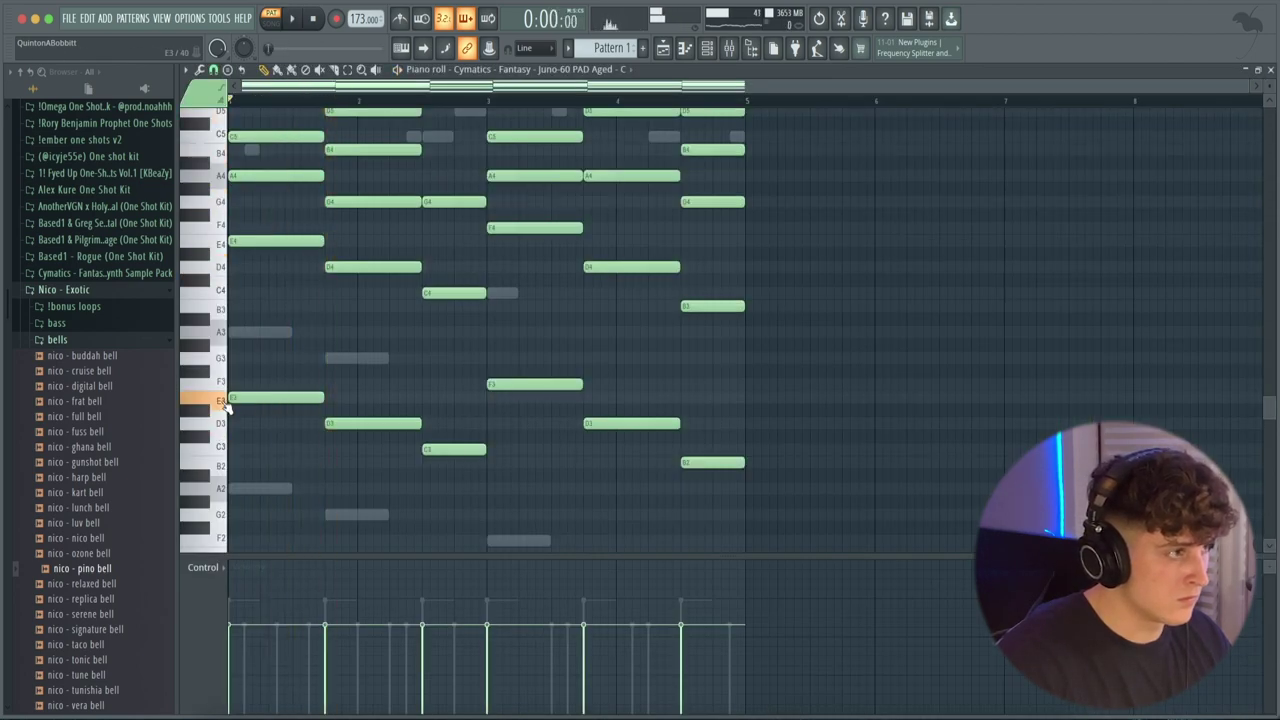
pyautogui.moveTo(254, 452); pyautogui.dragTo(705, 376)
pyautogui.press('space')
pyautogui.click(720, 490)
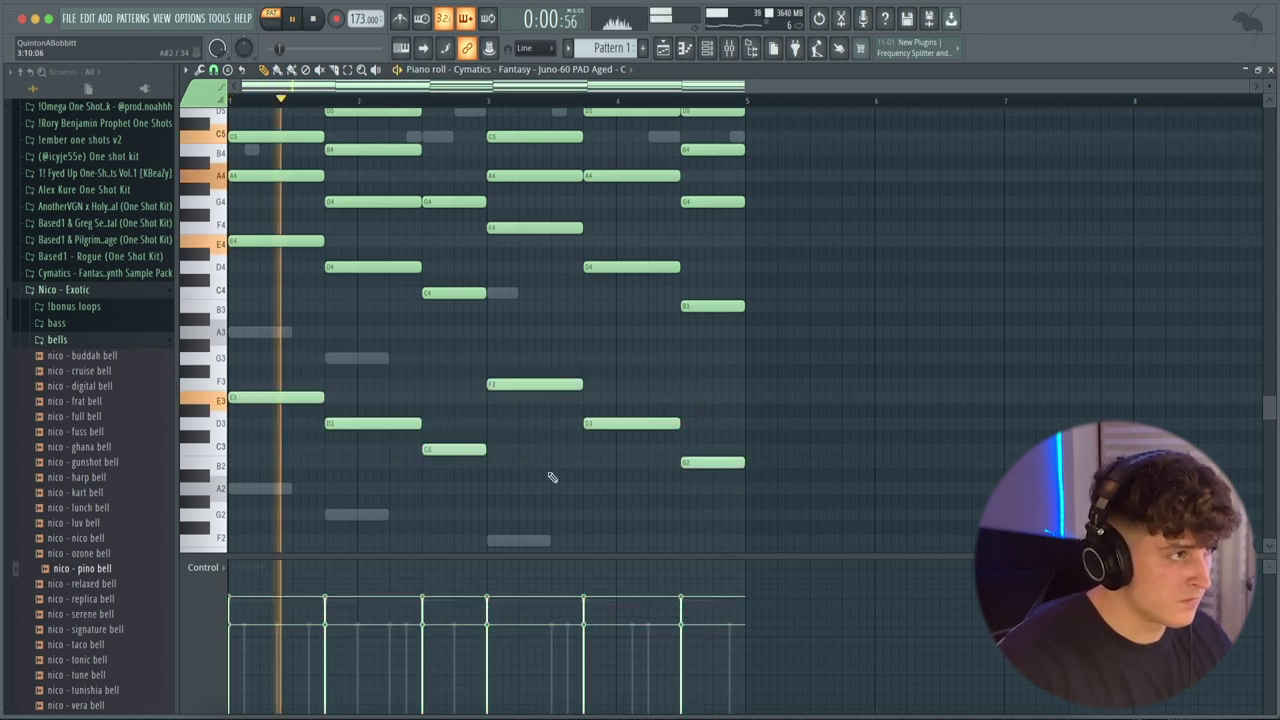
# Unmute the Omnisphere, Sega - Pluck and nico - pino bell channels, and route Omnisphere to mixer track 1.
pyautogui.click(712, 53)
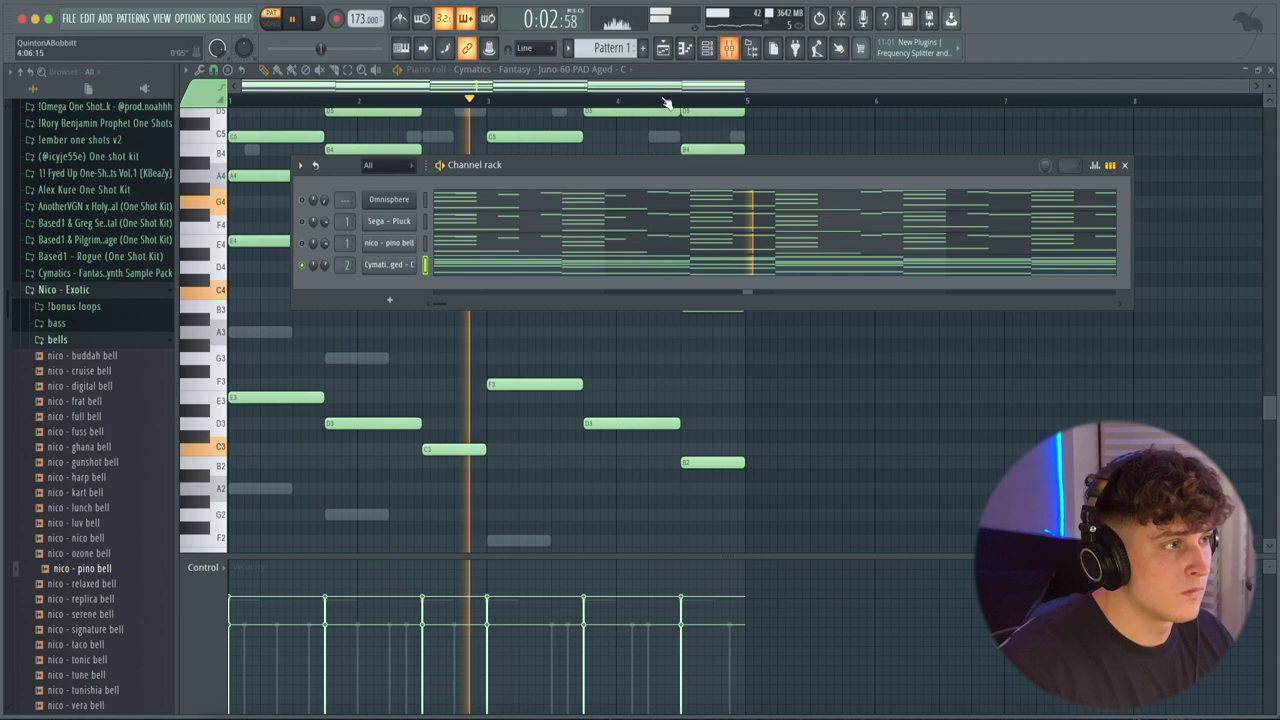
pyautogui.click(302, 200)
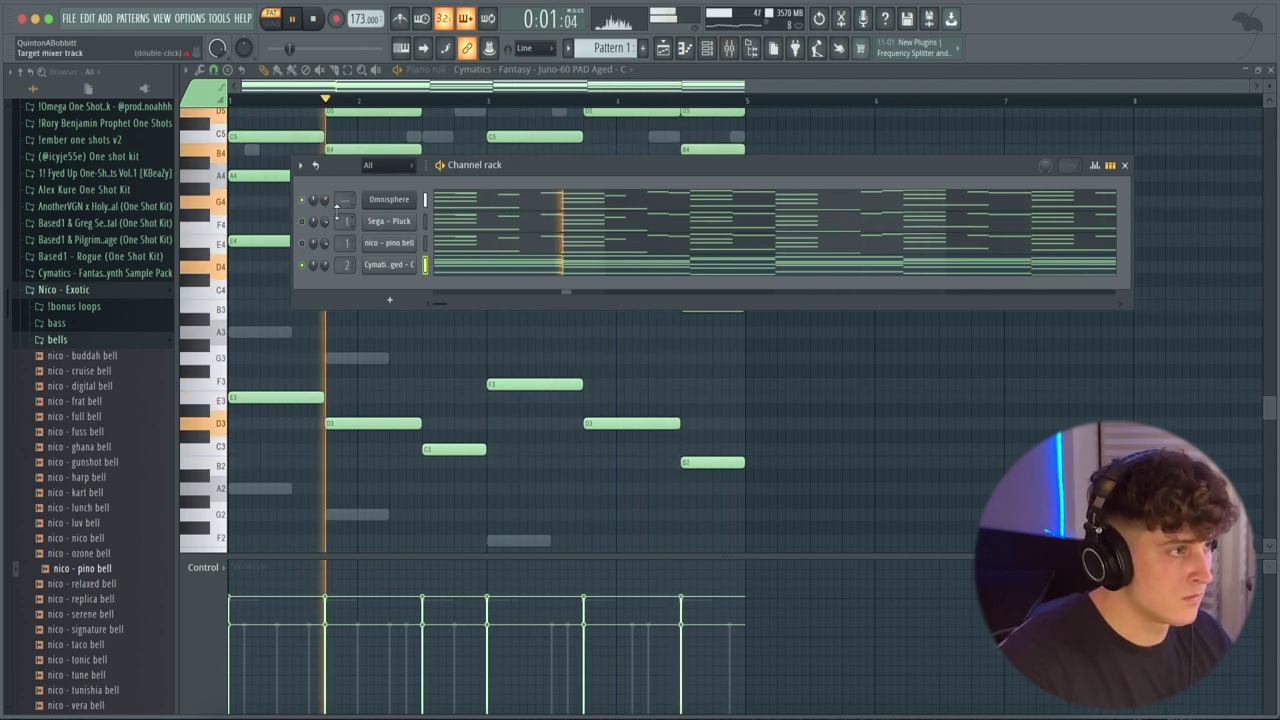
pyautogui.moveTo(345, 200); pyautogui.dragTo(325, 209)
pyautogui.click(303, 221)
pyautogui.click(303, 243)
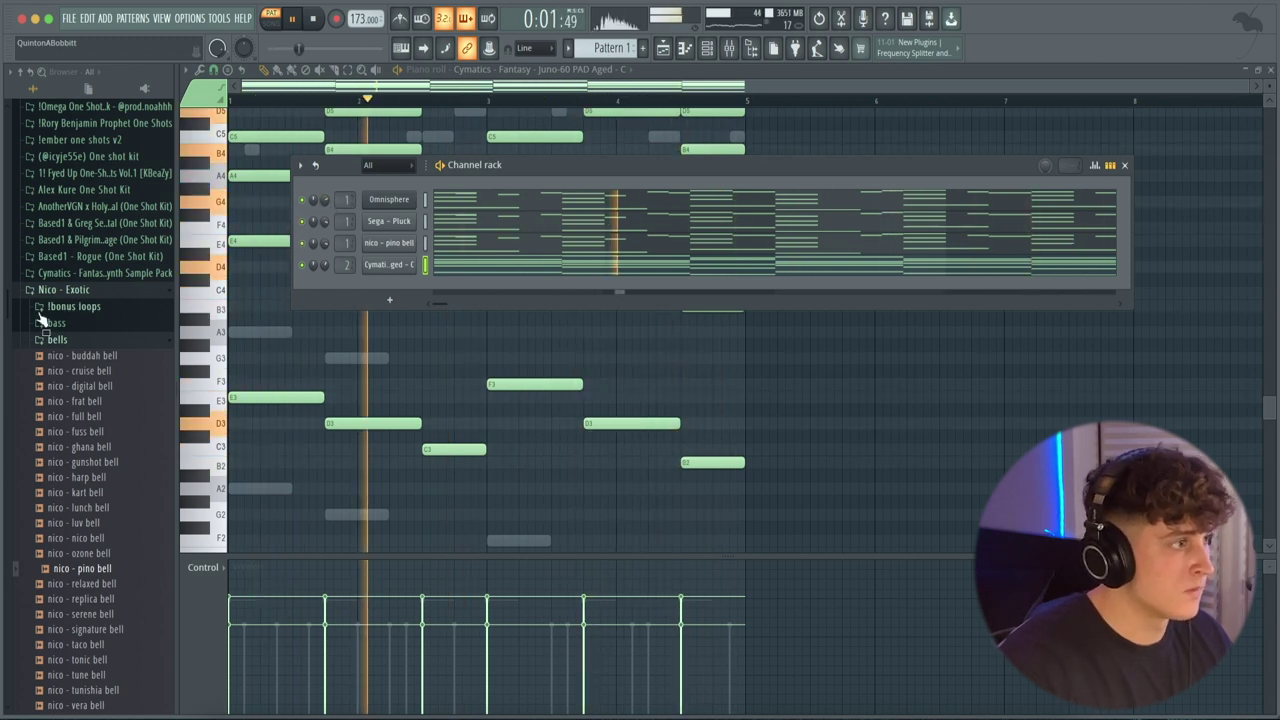
# Stop playback, add an ElectraX instrument channel and browse its preset banks.
pyautogui.click(90, 341)
pyautogui.press('space')
pyautogui.click(63, 289)
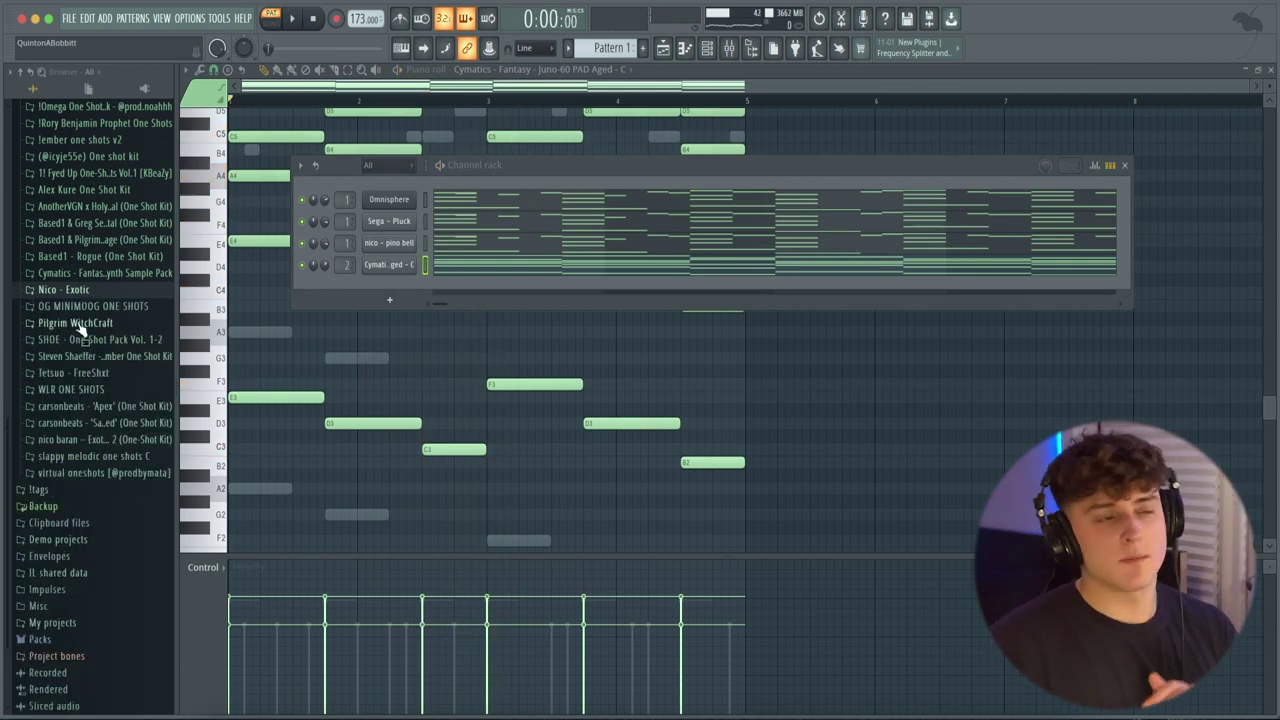
pyautogui.click(383, 302)
pyautogui.click(440, 287)
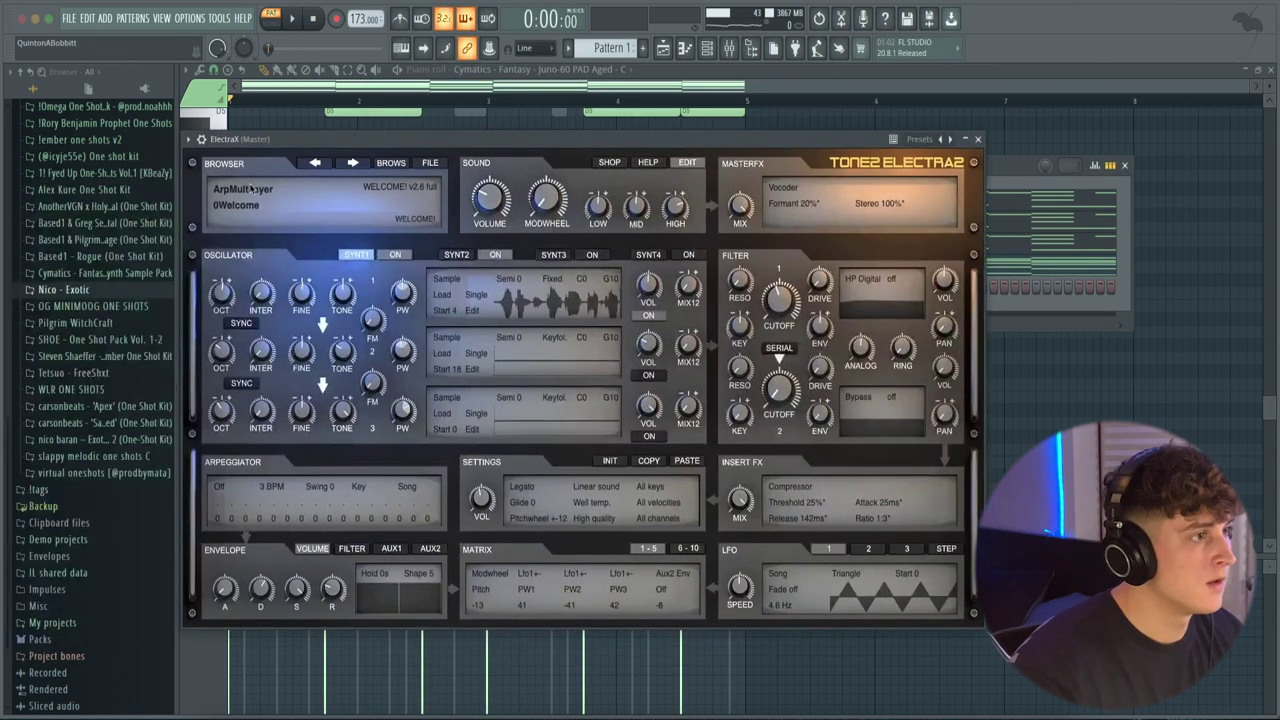
pyautogui.click(243, 186)
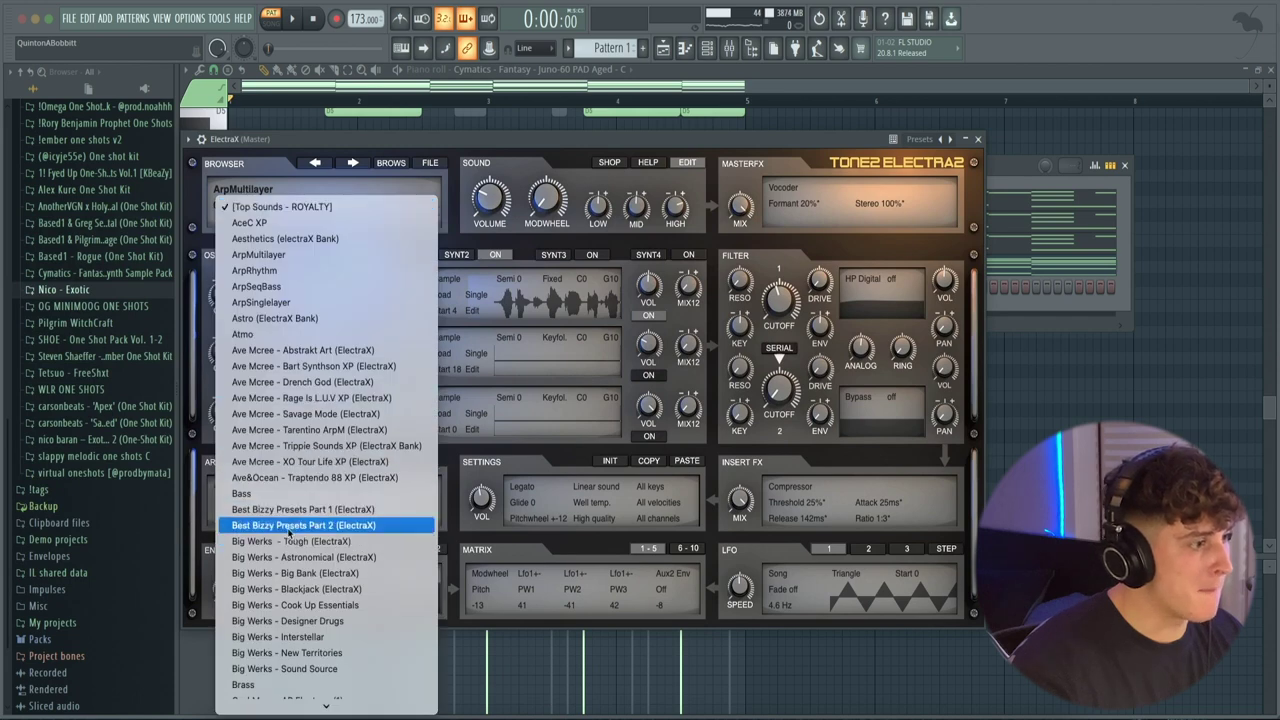
pyautogui.scroll(-5, 300, 503)
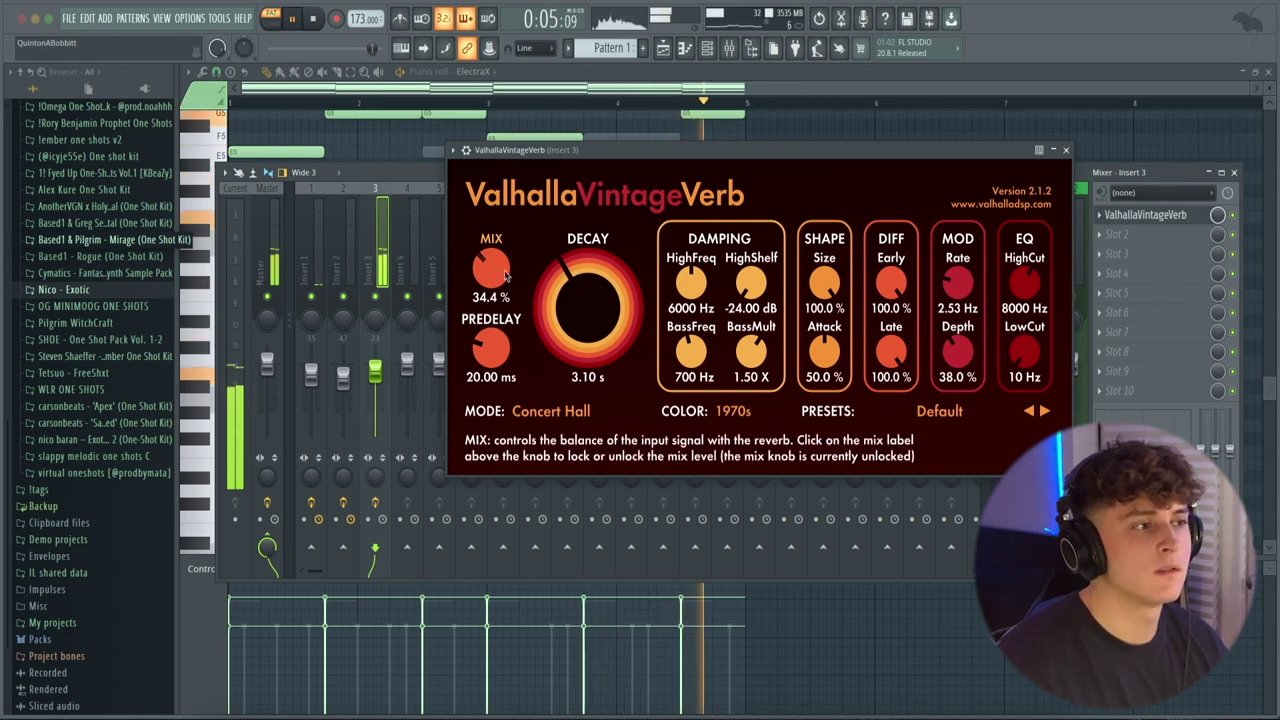
# Set ValhallaVintageVerb's mix to 27.6% on Insert 3 and add Fruity parametric EQ 2 after it.
pyautogui.scroll(-2, 488, 287)
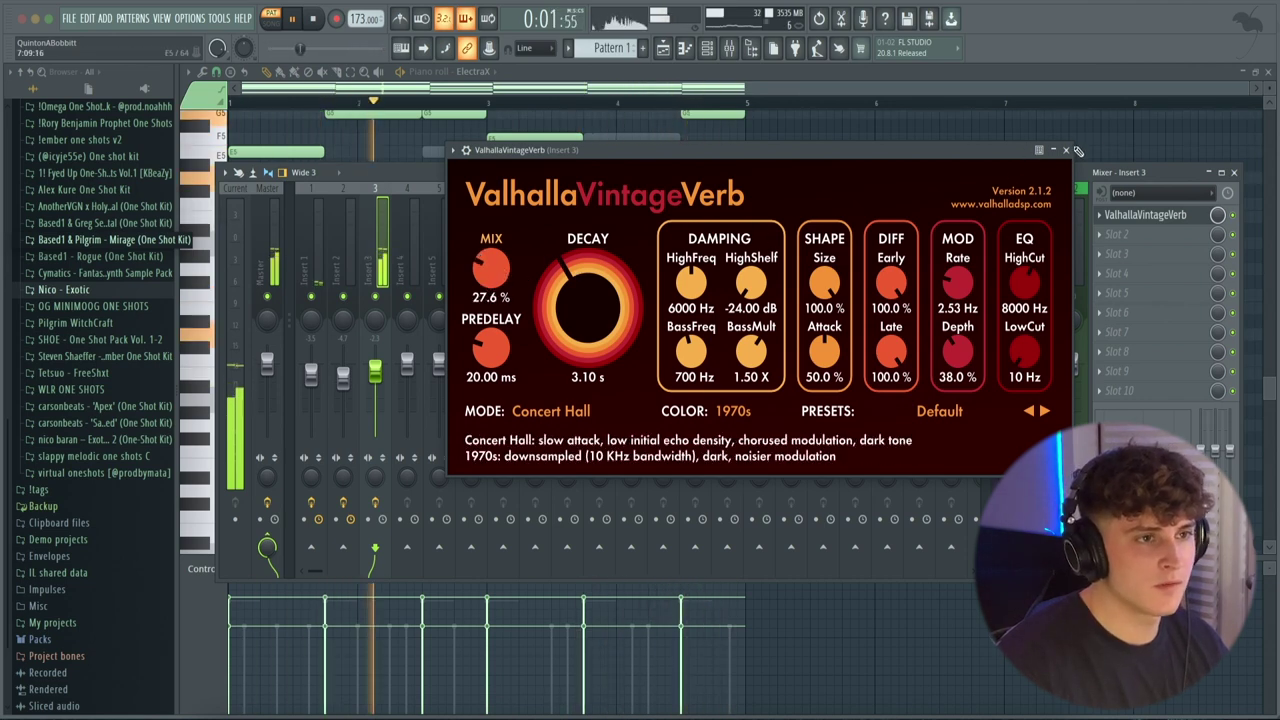
pyautogui.click(1066, 150)
pyautogui.click(1131, 244)
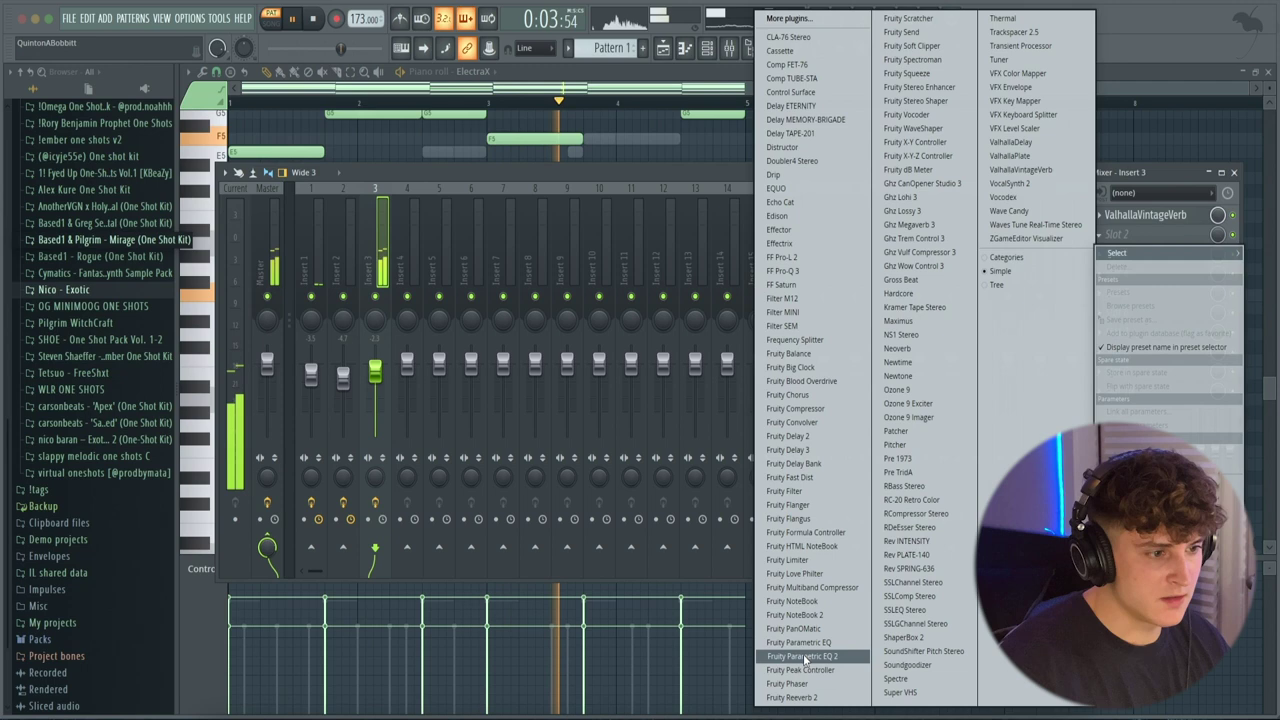
pyautogui.click(813, 657)
# Cut the low and high ends of the ElectraX sound with the high-pass and low-pass bands of Insert 3's EQ.
pyautogui.press('space')
pyautogui.click(625, 158)
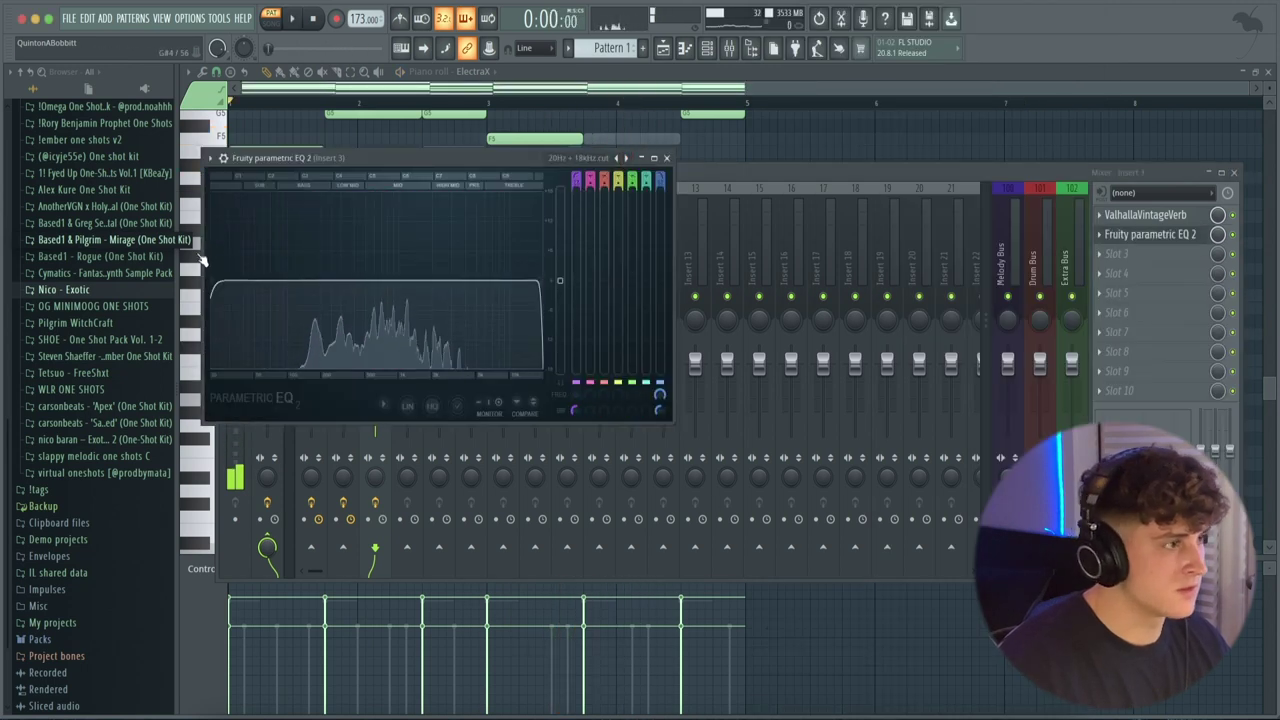
pyautogui.moveTo(220, 286); pyautogui.dragTo(318, 282)
pyautogui.press('space')
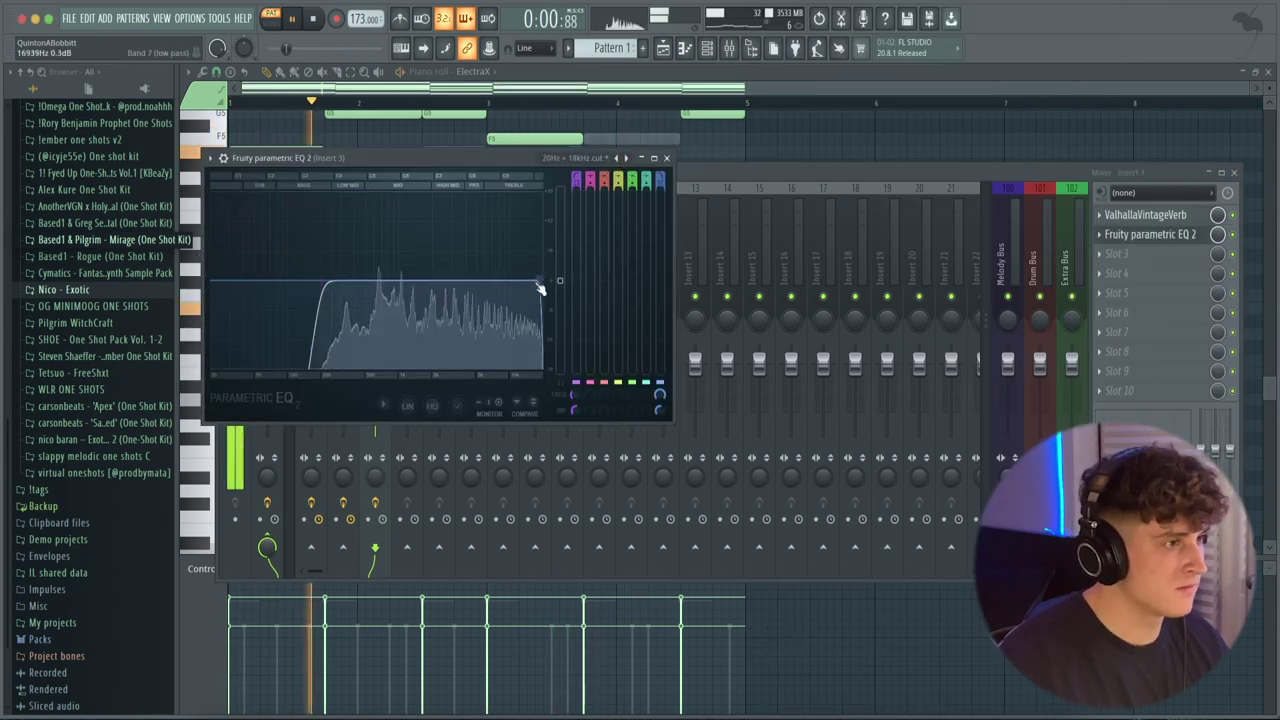
pyautogui.moveTo(533, 285); pyautogui.dragTo(488, 281)
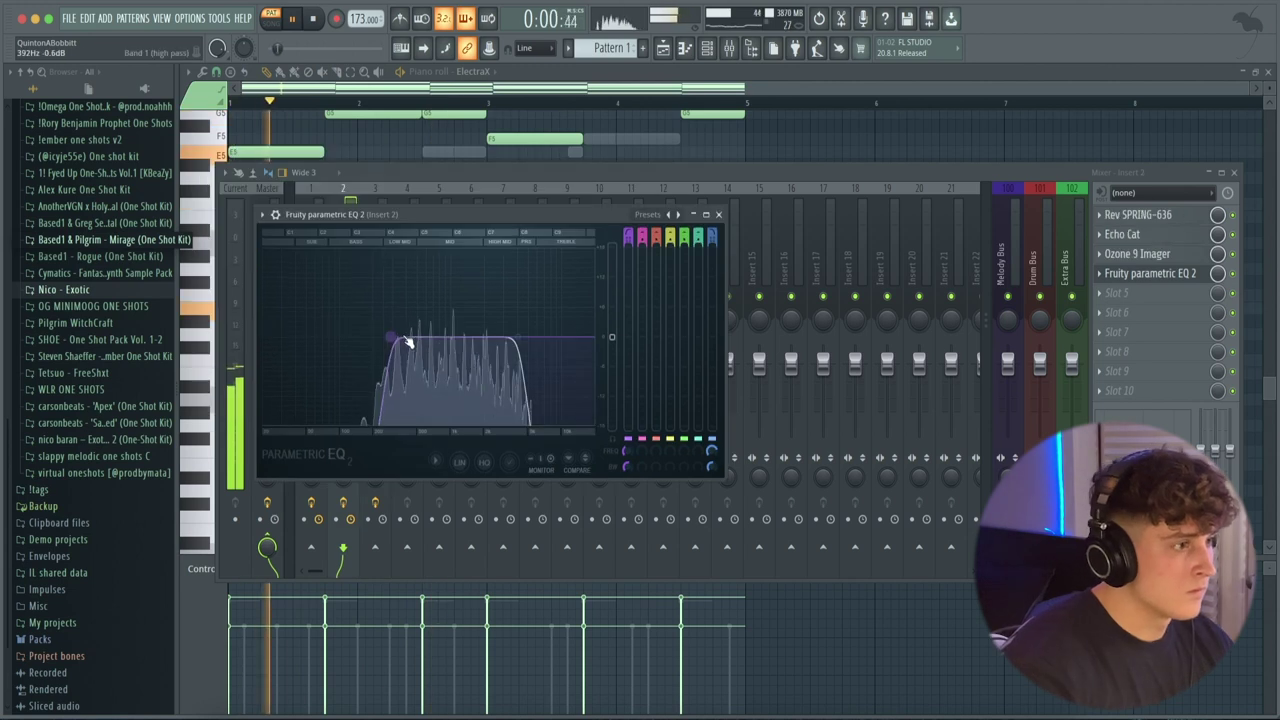
# Lower the high-pass cutoff of Fruity parametric EQ 2 on Insert 2 during playback.
pyautogui.moveTo(349, 337); pyautogui.dragTo(360, 339)
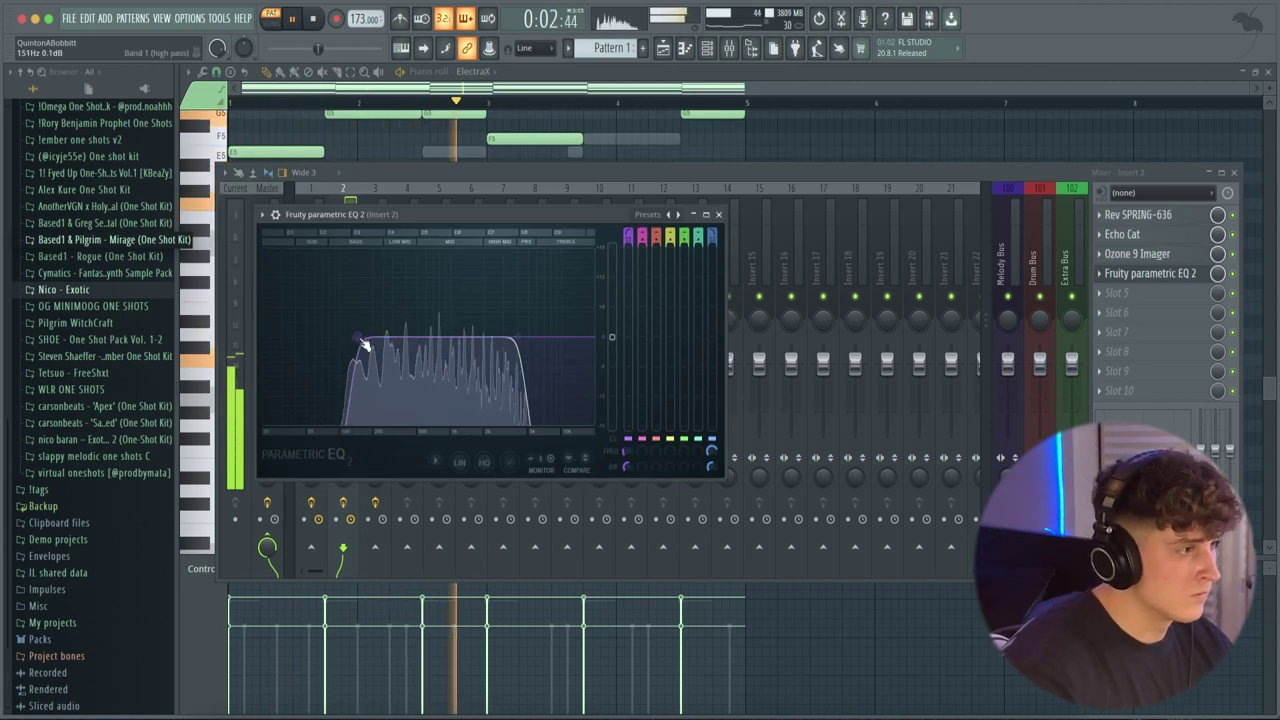
pyautogui.moveTo(357, 337); pyautogui.dragTo(309, 343)
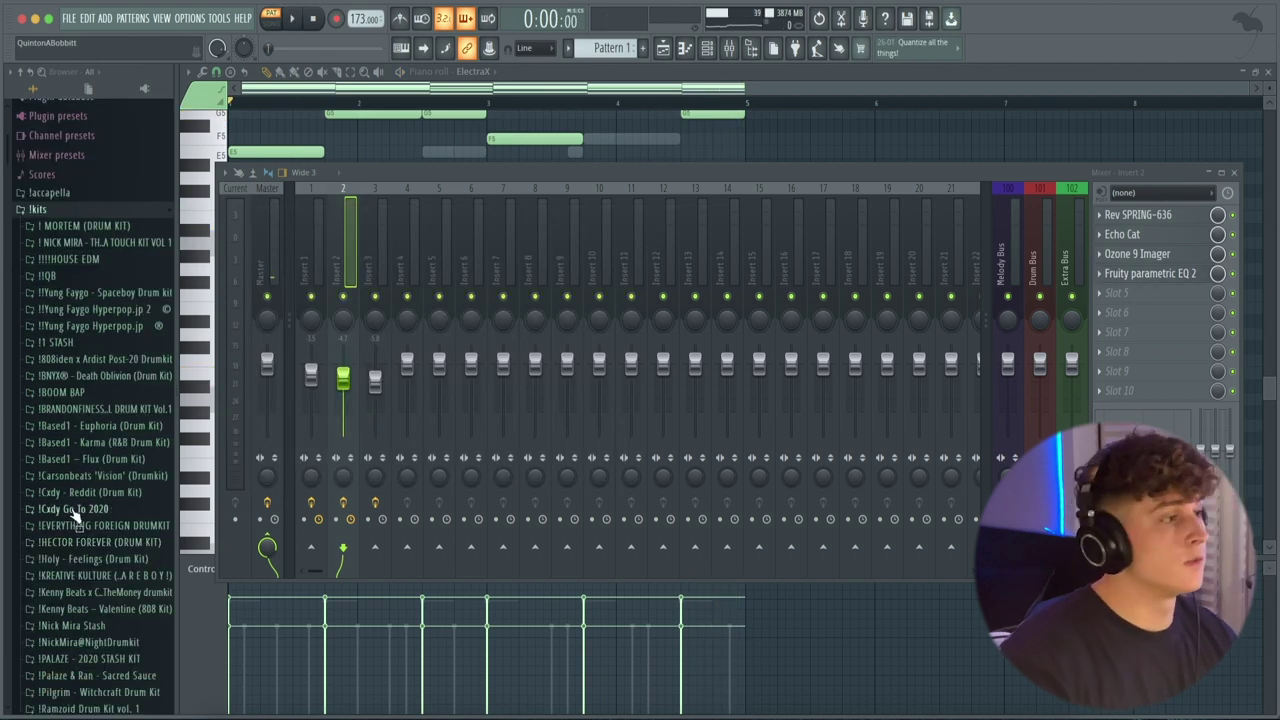
# Add the kyu - only1uneed (bass) sample from the !!kyu - ESSENTIALS vol.1 kit as a new channel.
pyautogui.click(65, 278)
pyautogui.click(133, 310)
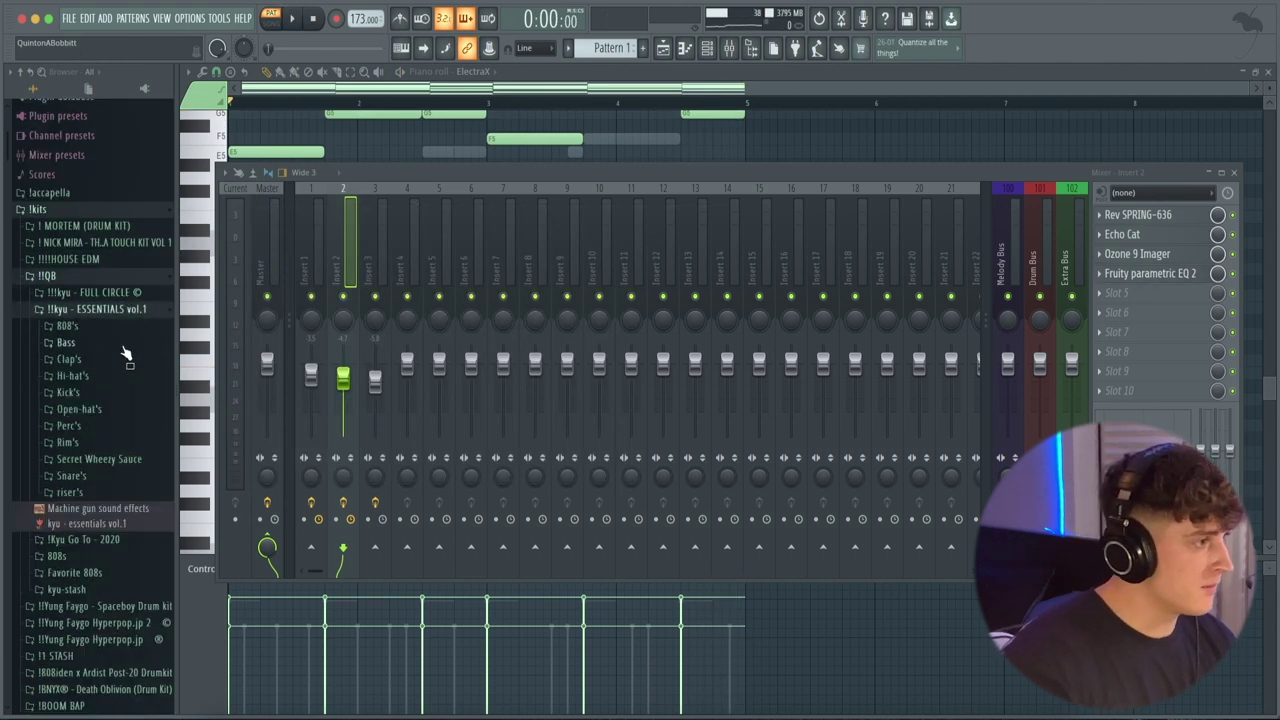
pyautogui.click(119, 346)
pyautogui.click(699, 55)
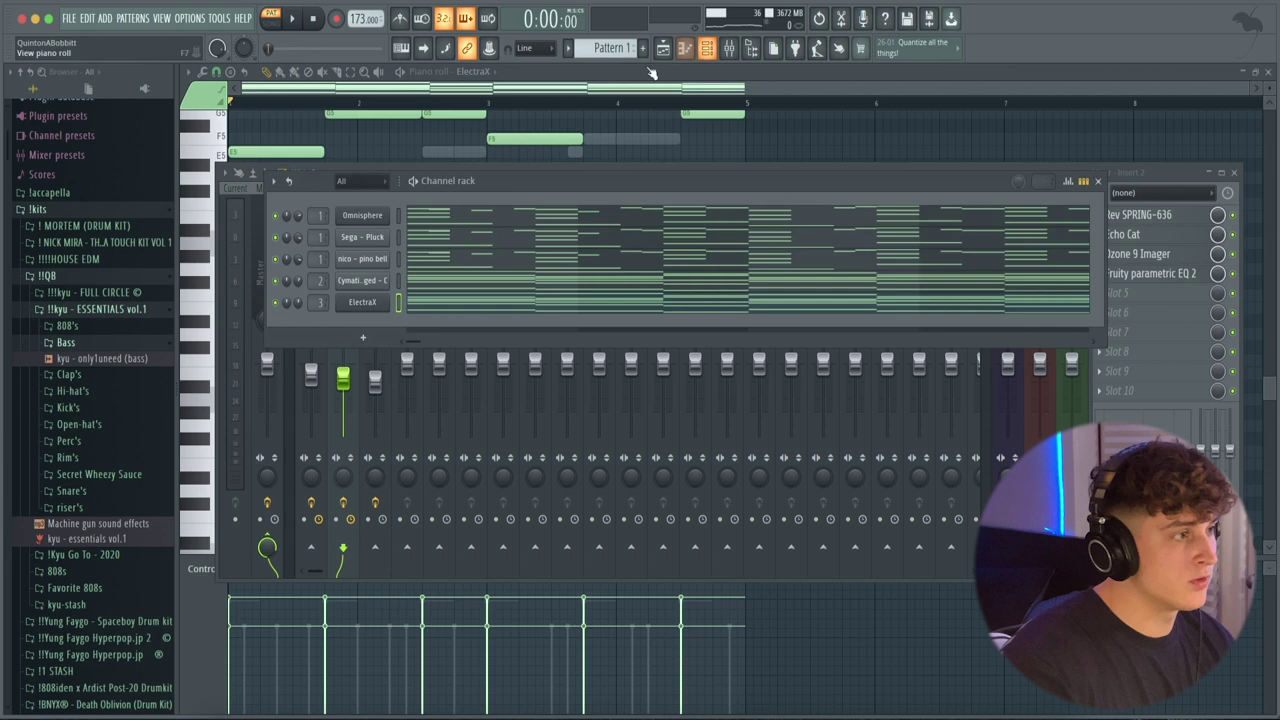
pyautogui.moveTo(366, 322); pyautogui.dragTo(364, 323)
# Make the bass channel cut itself and enable its volume envelope with a release time of 1%.
pyautogui.rightClick(385, 322)
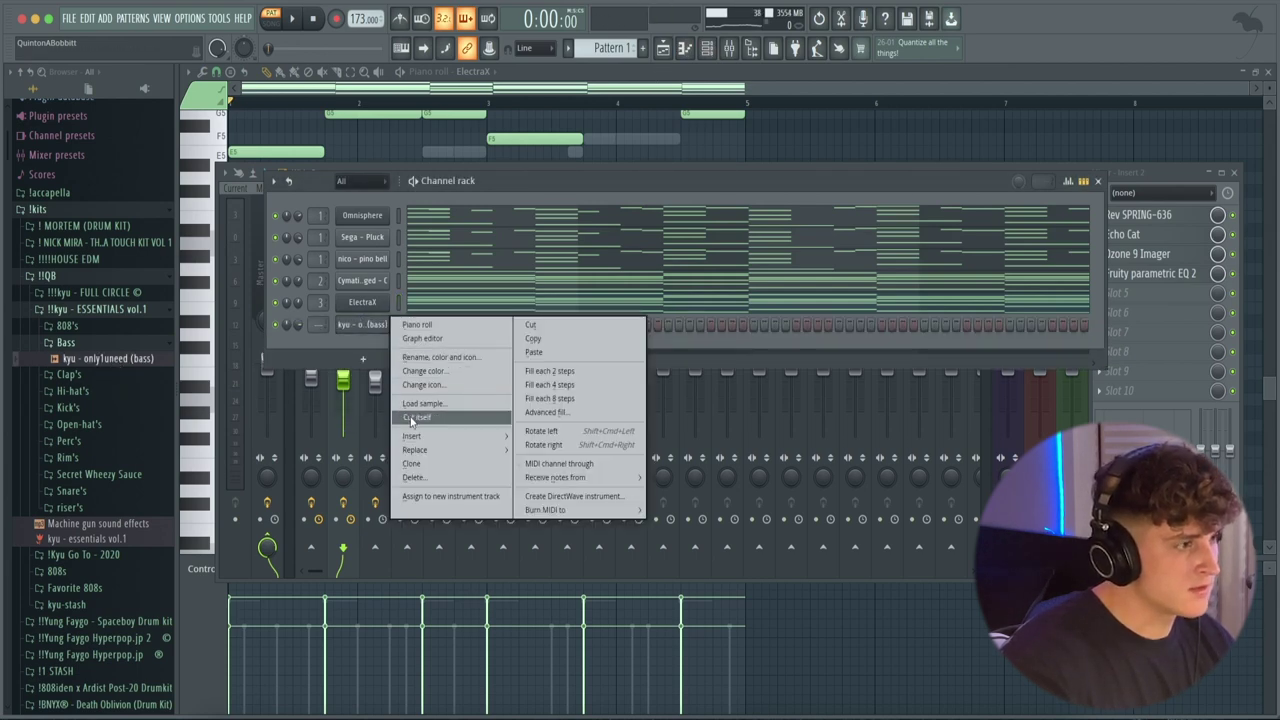
pyautogui.click(410, 418)
pyautogui.click(364, 325)
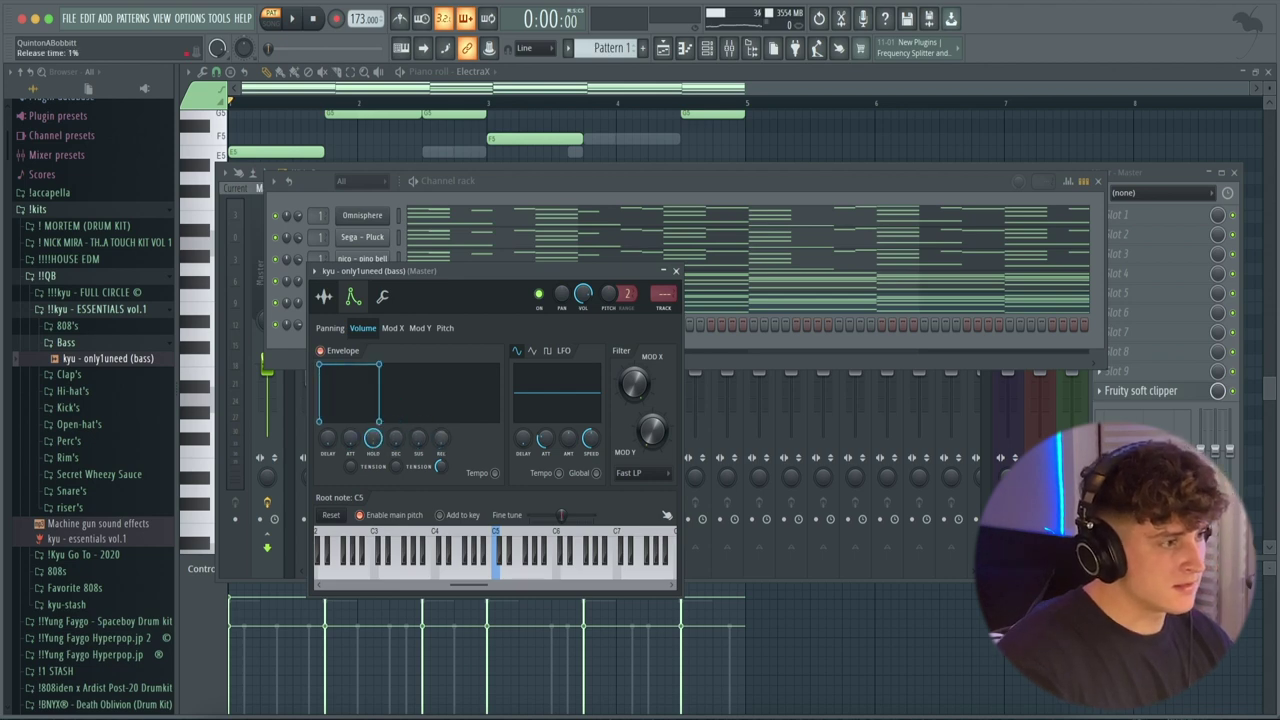
pyautogui.click(677, 272)
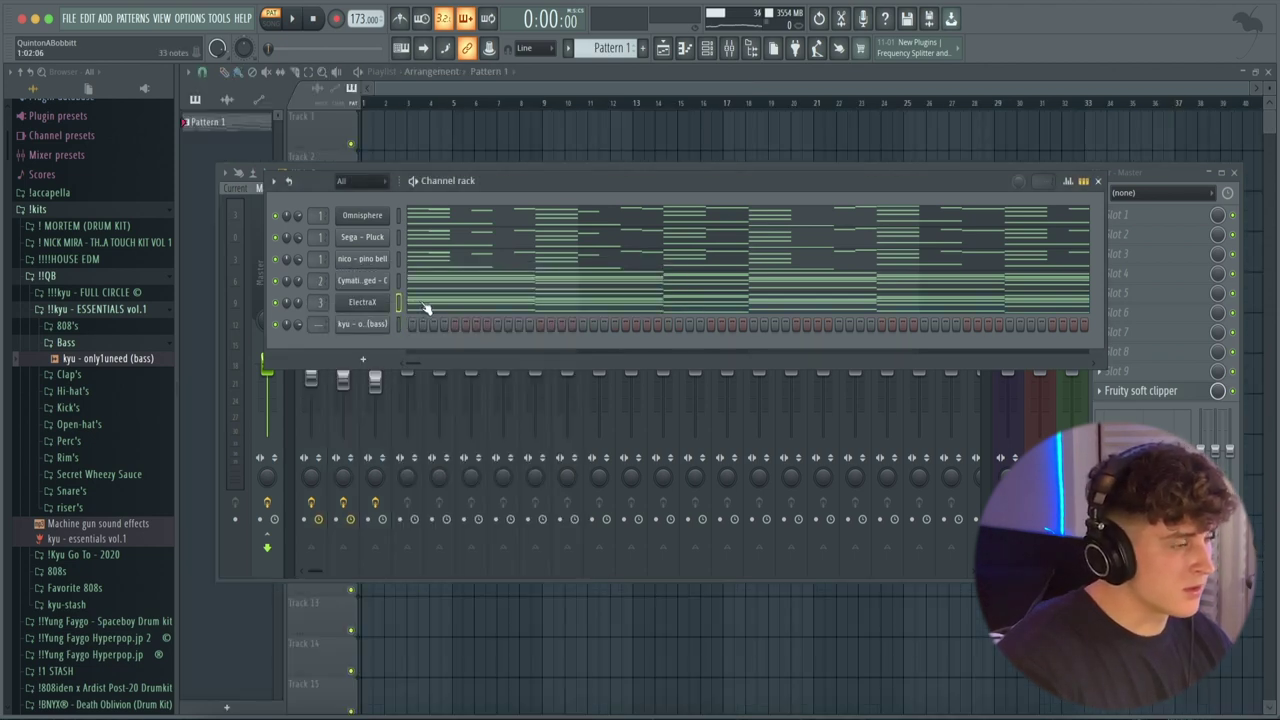
# Select the lower ElectraX notes E4, D4, F4, D4 and B3 in the piano roll for copying into the bass.
pyautogui.click(423, 307)
pyautogui.scroll(-2, 300, 330)
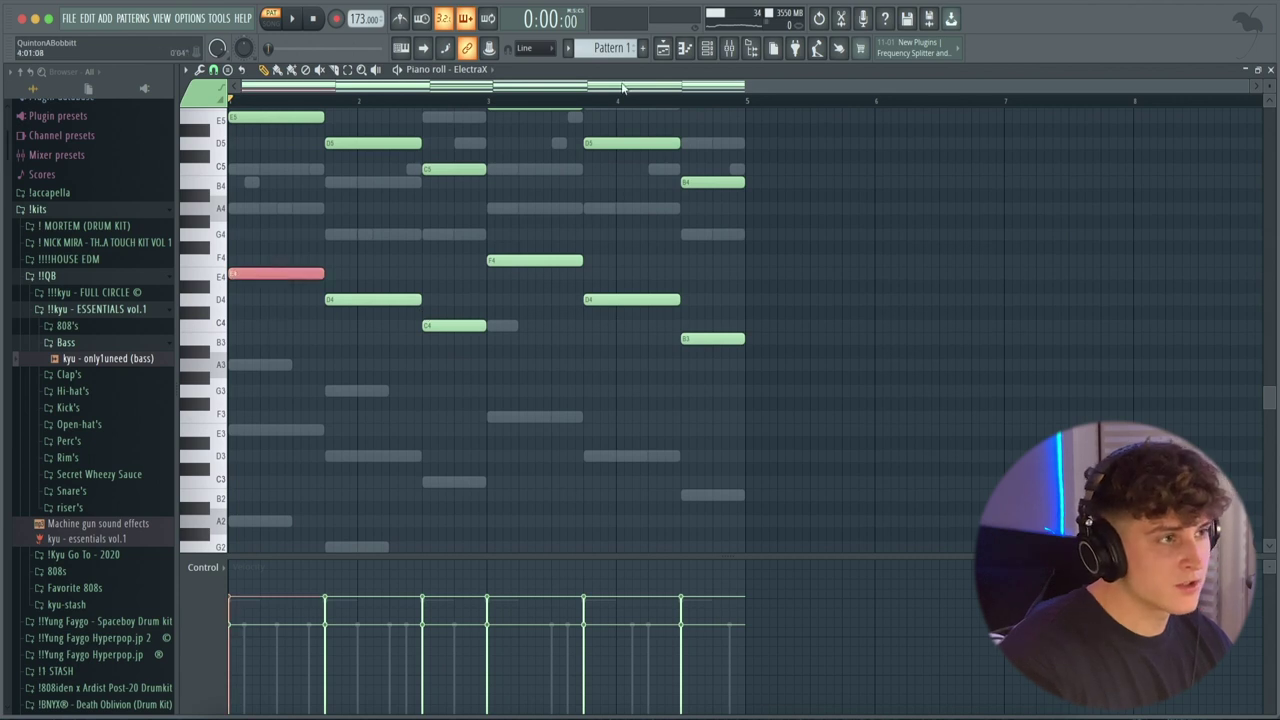
pyautogui.moveTo(289, 320); pyautogui.dragTo(678, 229)
pyautogui.moveTo(803, 383); pyautogui.dragTo(687, 319)
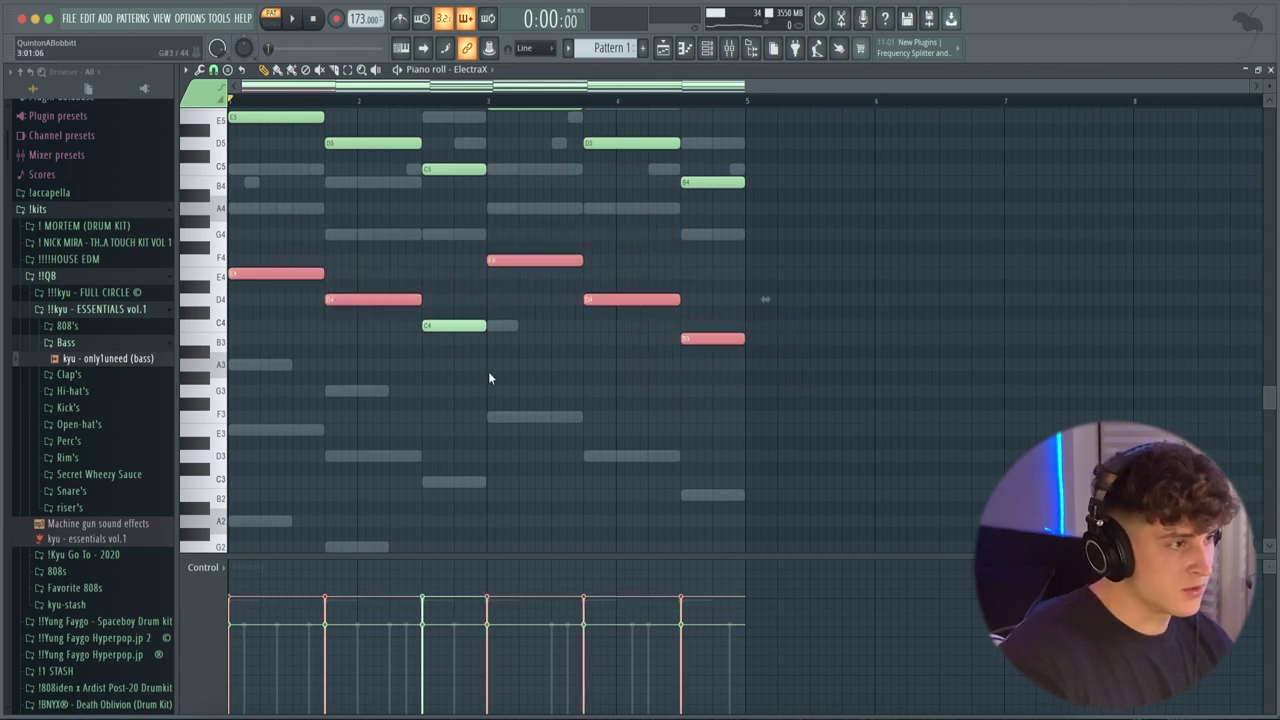
# Close the Kramer Tape Stereo window on the Master and balance the volumes of Inserts 7 and 3 during playback.
pyautogui.press('F9')
pyautogui.press('space')
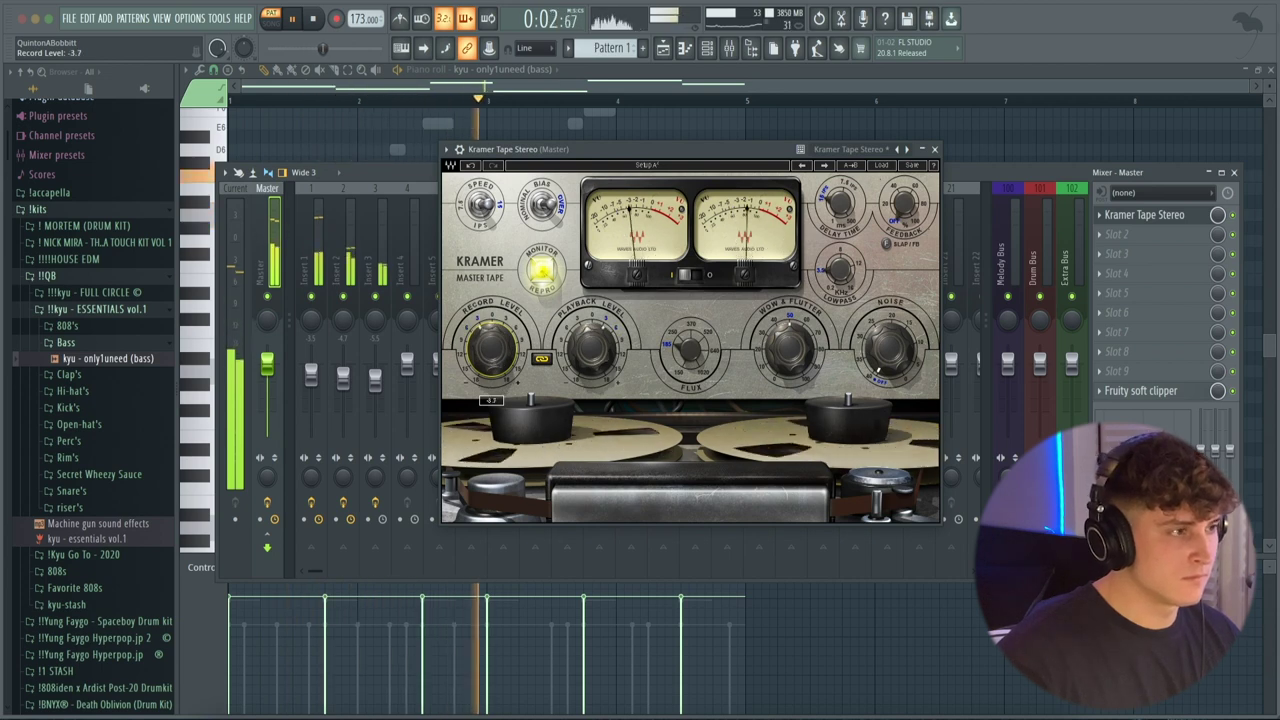
pyautogui.click(935, 149)
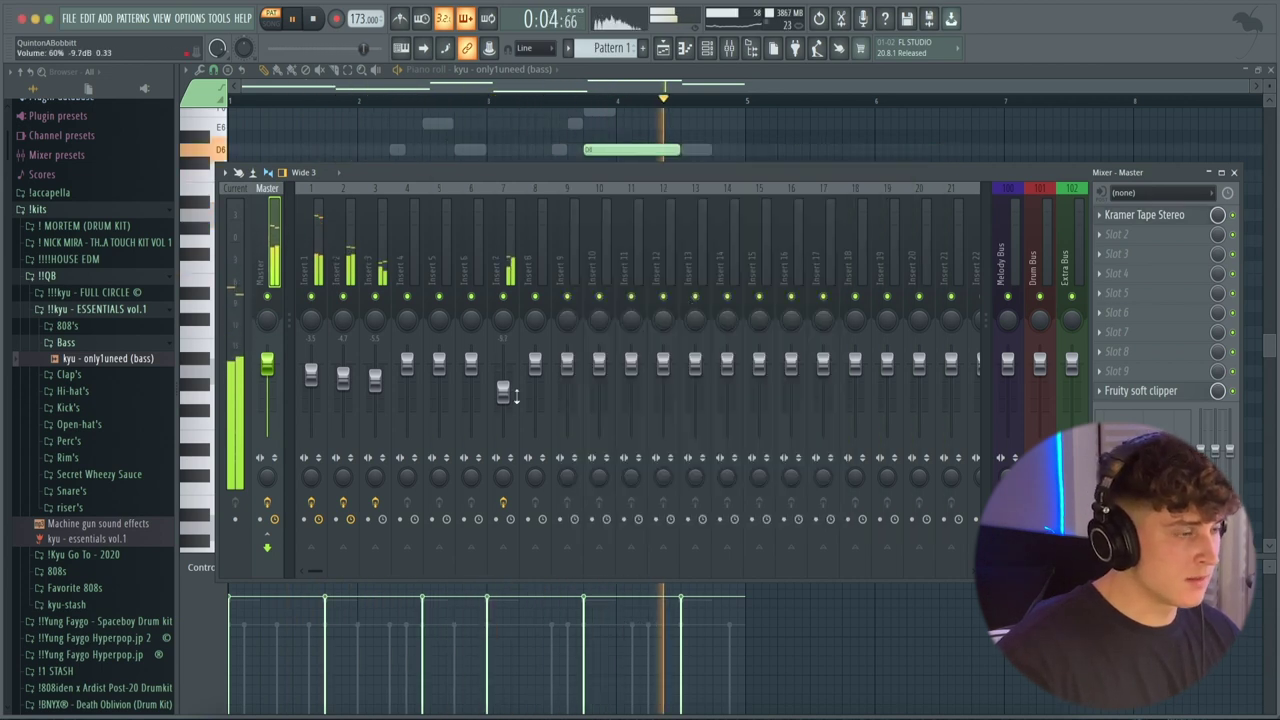
pyautogui.click(503, 391)
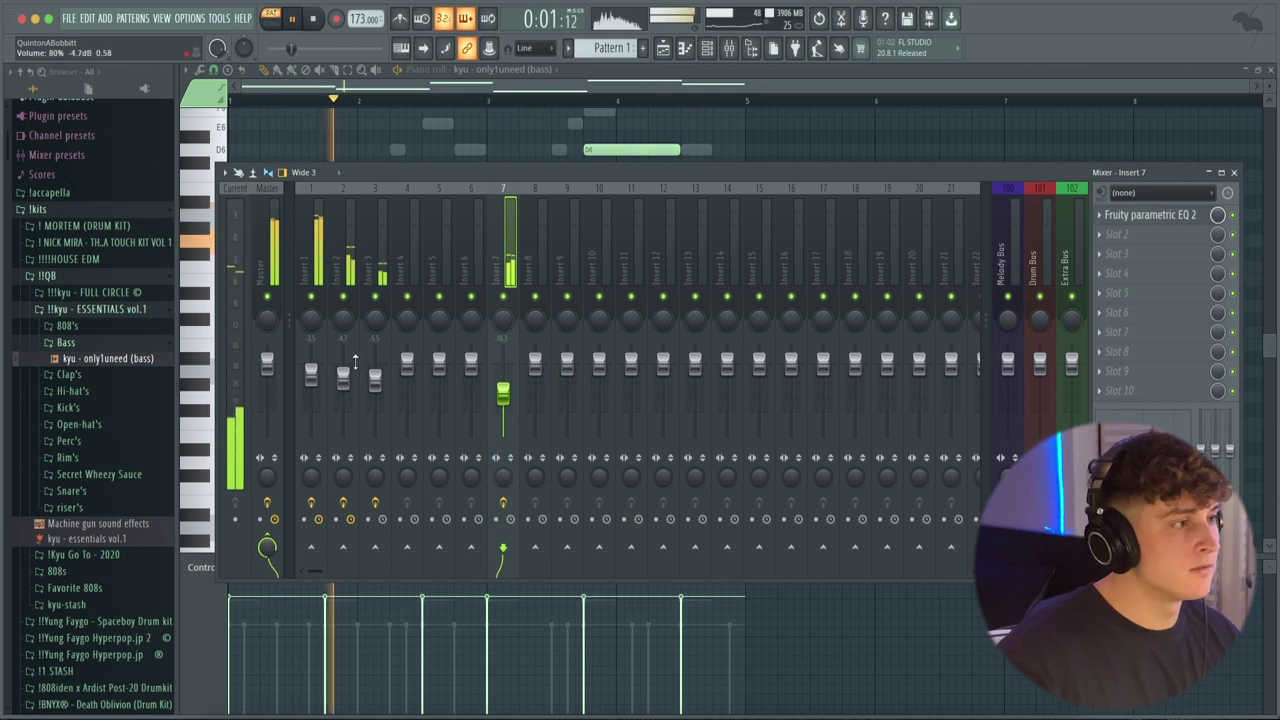
pyautogui.moveTo(375, 380); pyautogui.dragTo(375, 373)
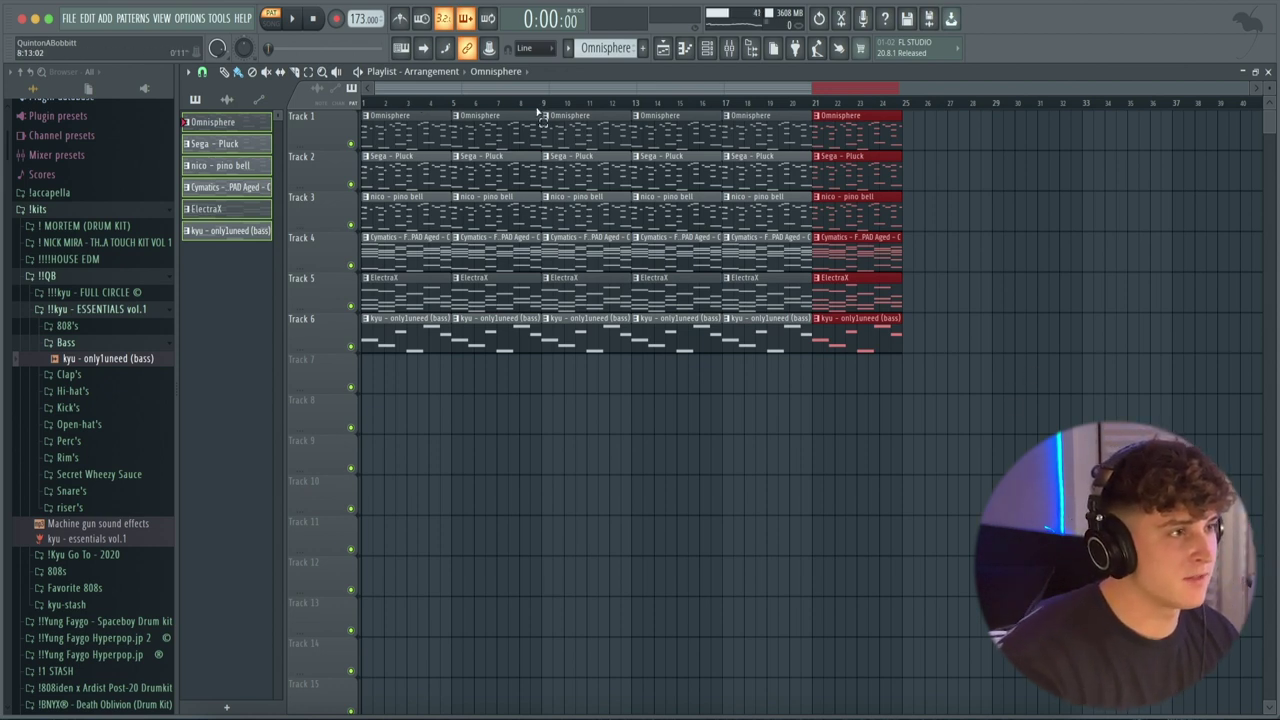
# Select bars 9 to 16 in the playlist and delete the two bass clips on Track 6 in that range.
pyautogui.moveTo(537, 108); pyautogui.dragTo(366, 106)
pyautogui.keyDown('ctrl'); pyautogui.click(452, 102); pyautogui.keyUp('ctrl')
pyautogui.moveTo(547, 104); pyautogui.dragTo(715, 120)
pyautogui.rightClick(590, 330)
pyautogui.rightClick(641, 330)
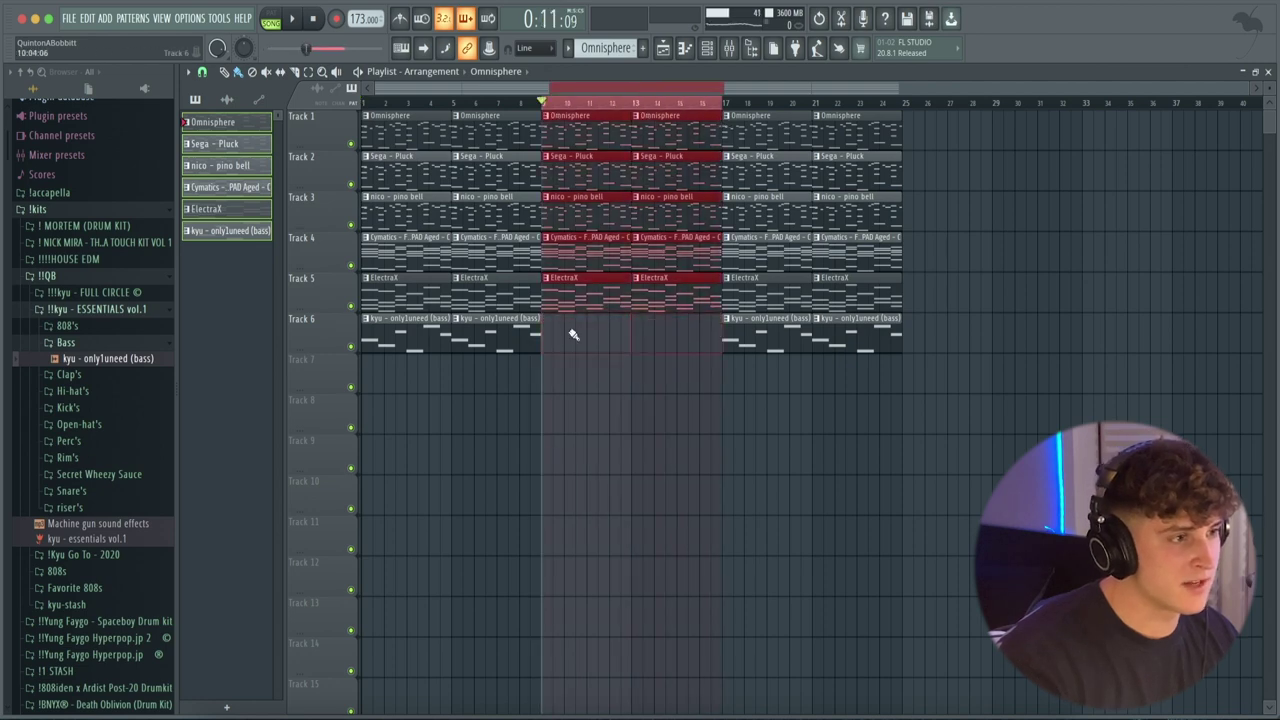
# Delete the ElectraX and Cymatics pad clips on Tracks 5 and 4 between bars 9 and 17, and play that section.
pyautogui.scroll(2, 652, 106)
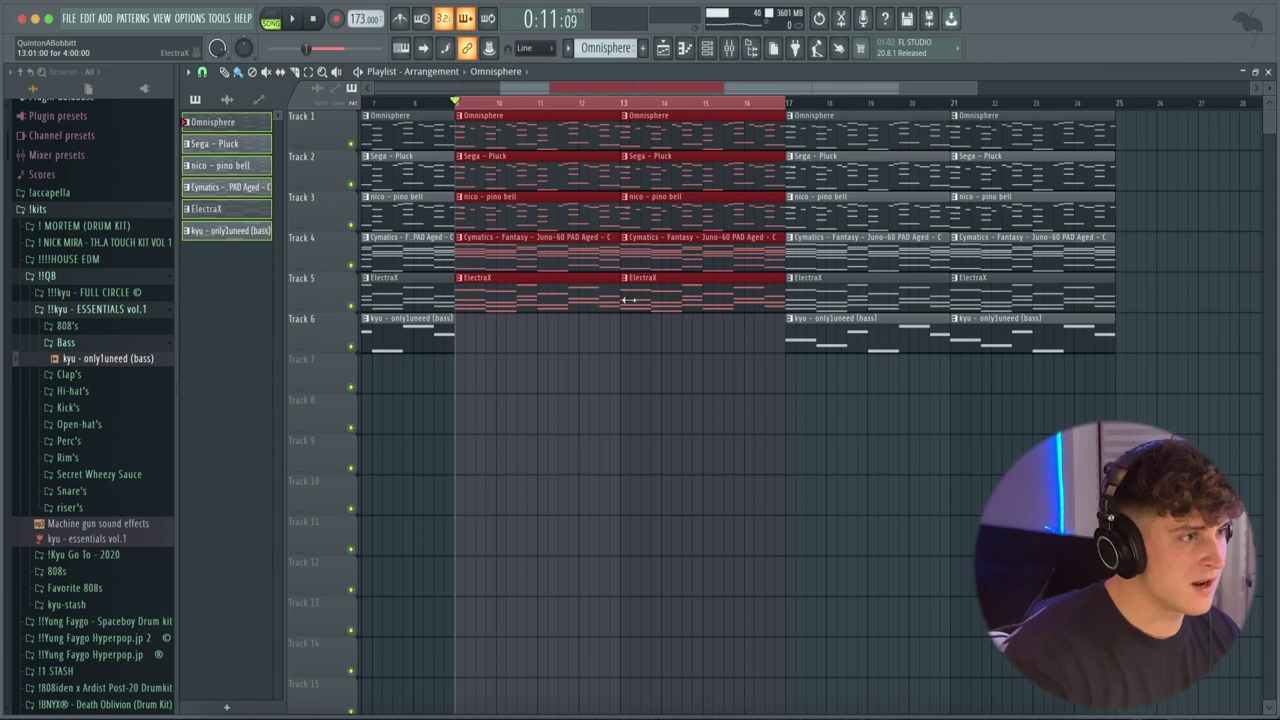
pyautogui.press('super+d')
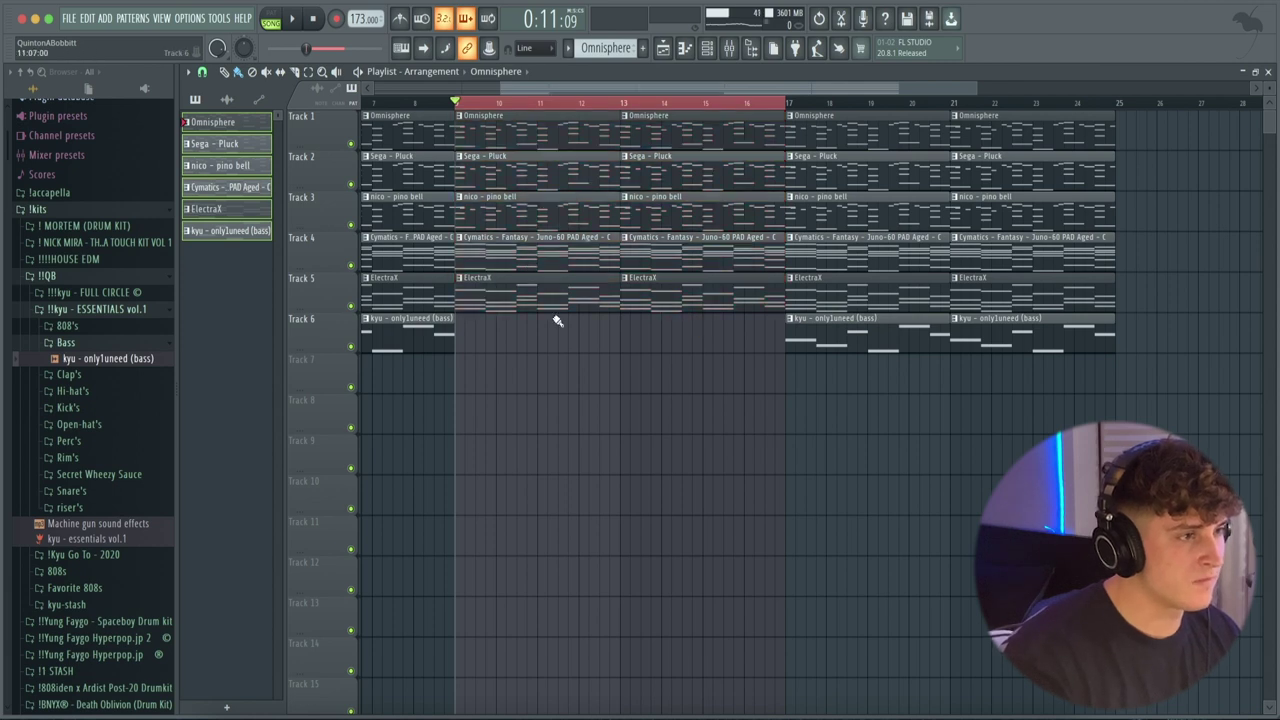
pyautogui.rightClick(648, 308)
pyautogui.rightClick(602, 300)
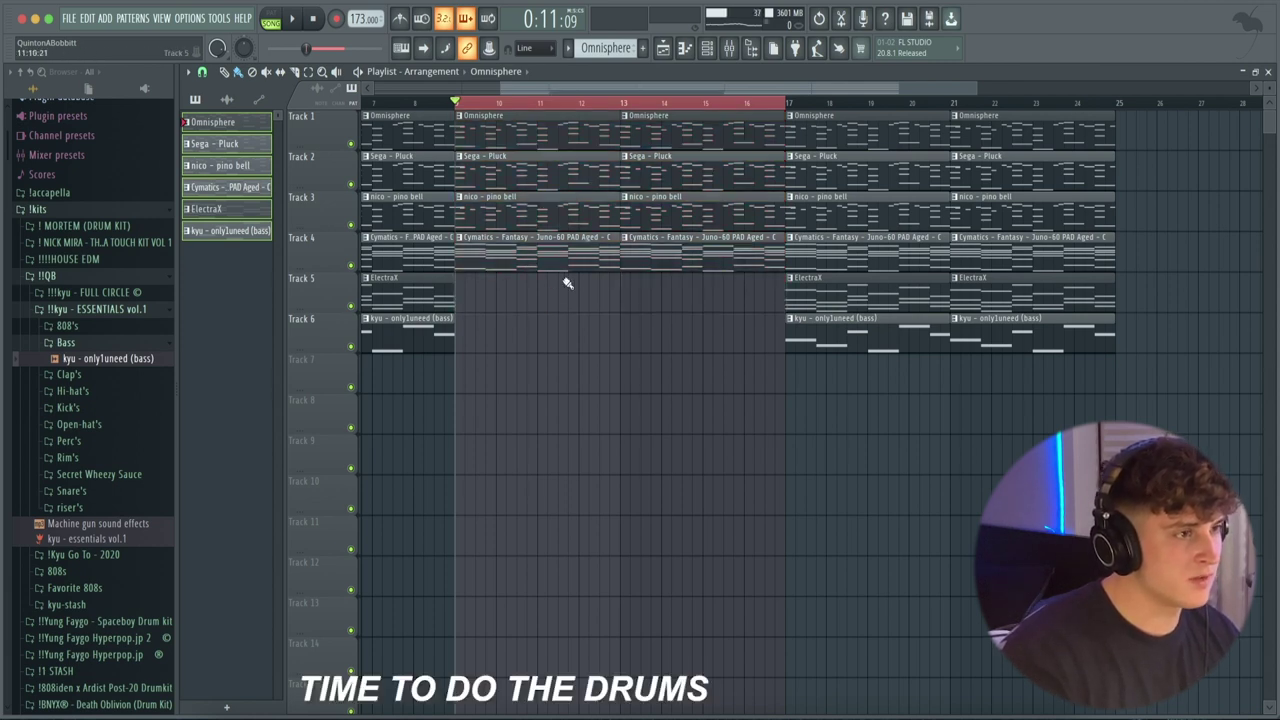
pyautogui.rightClick(592, 264)
pyautogui.rightClick(640, 262)
pyautogui.press('space')
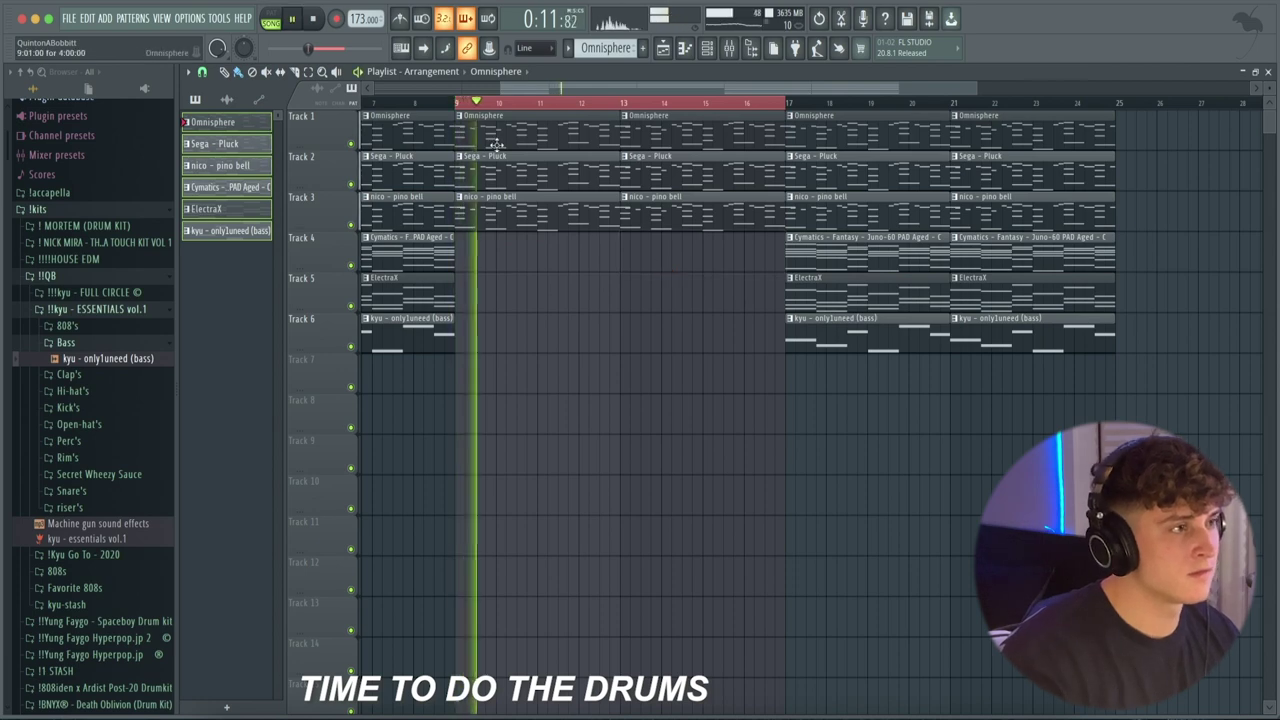
# Add the Clap_GotMeACheck_2 sample as a channel in Pattern 7, with a clap on the third beat of each bar.
pyautogui.scroll(-3, 488, 106)
pyautogui.click(196, 100)
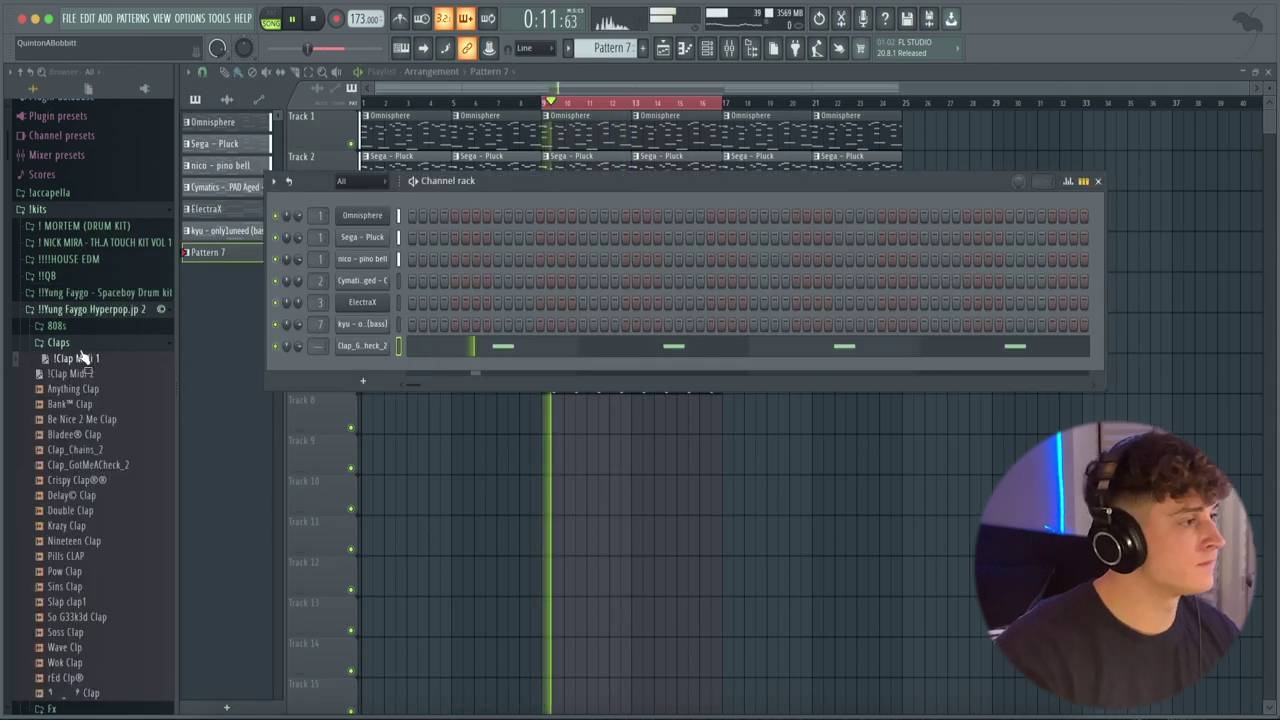
pyautogui.click(60, 342)
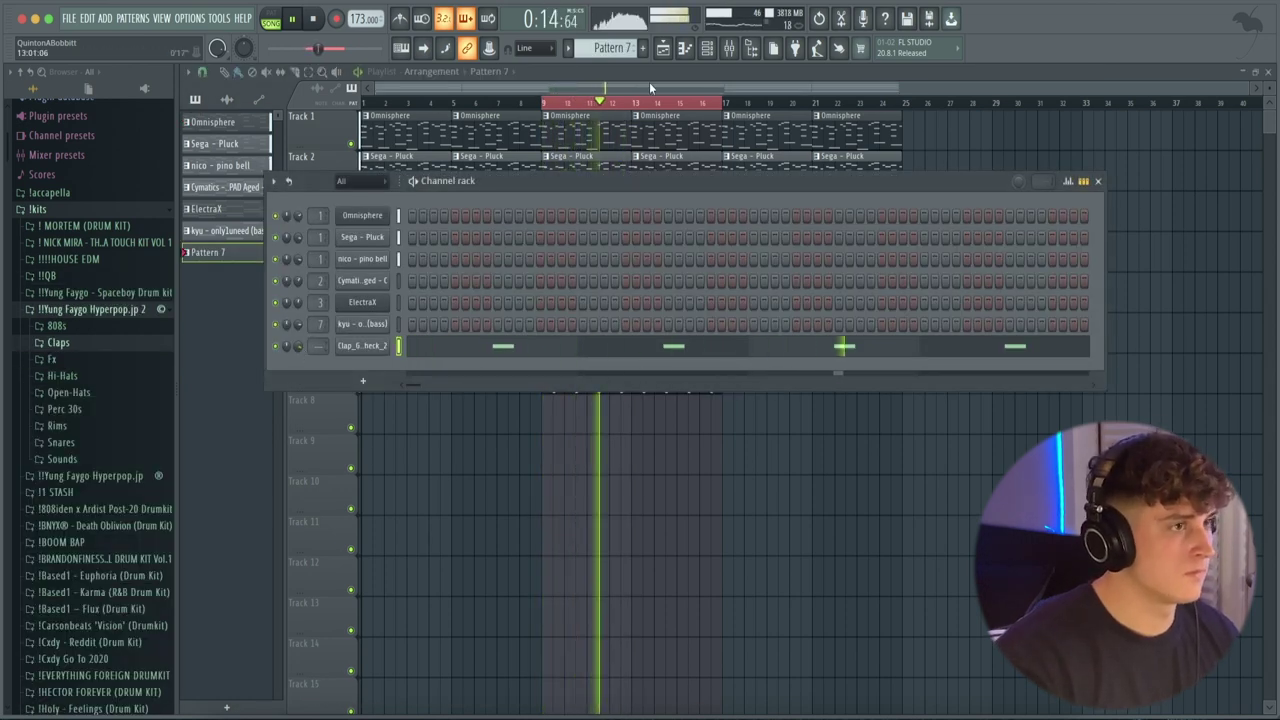
pyautogui.click(729, 48)
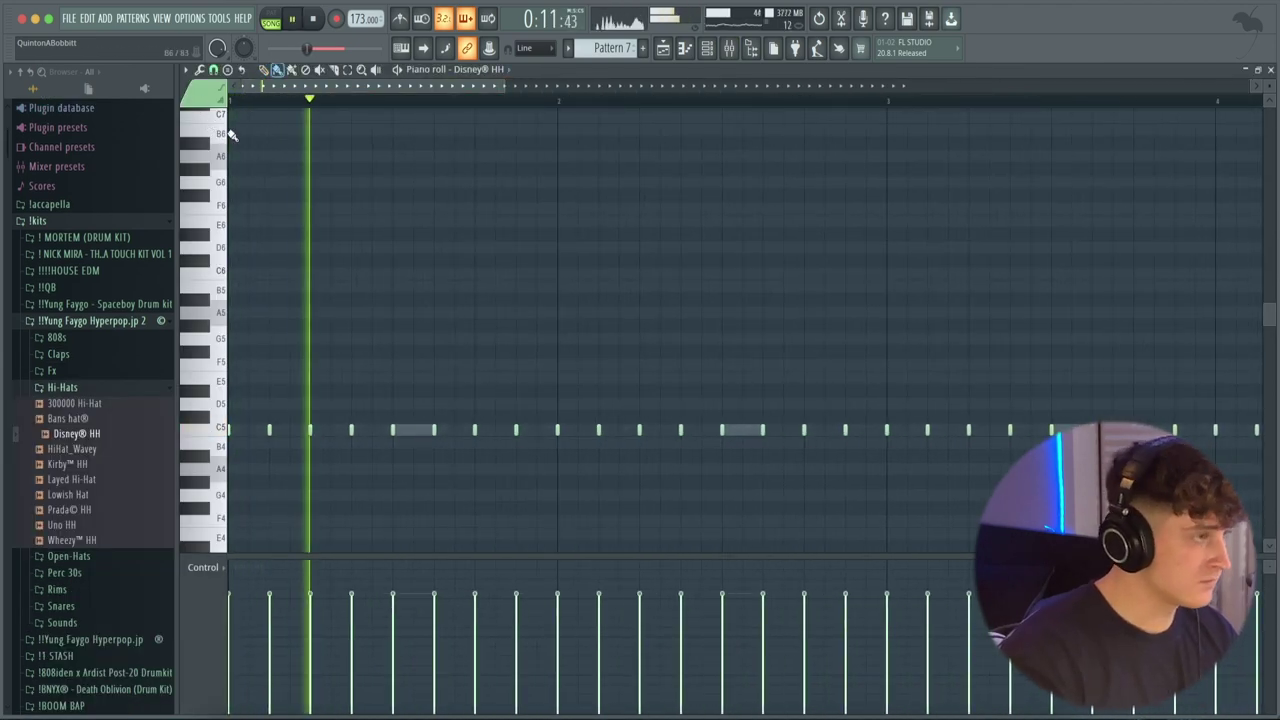
# Add 1/3-step rolls with ramped velocities to the Disney HH hi-hats in bars 1 and 2, removing the extra D5 hats.
pyautogui.click(213, 70)
pyautogui.click(249, 223)
pyautogui.press('space')
pyautogui.press('b')
pyautogui.press('space')
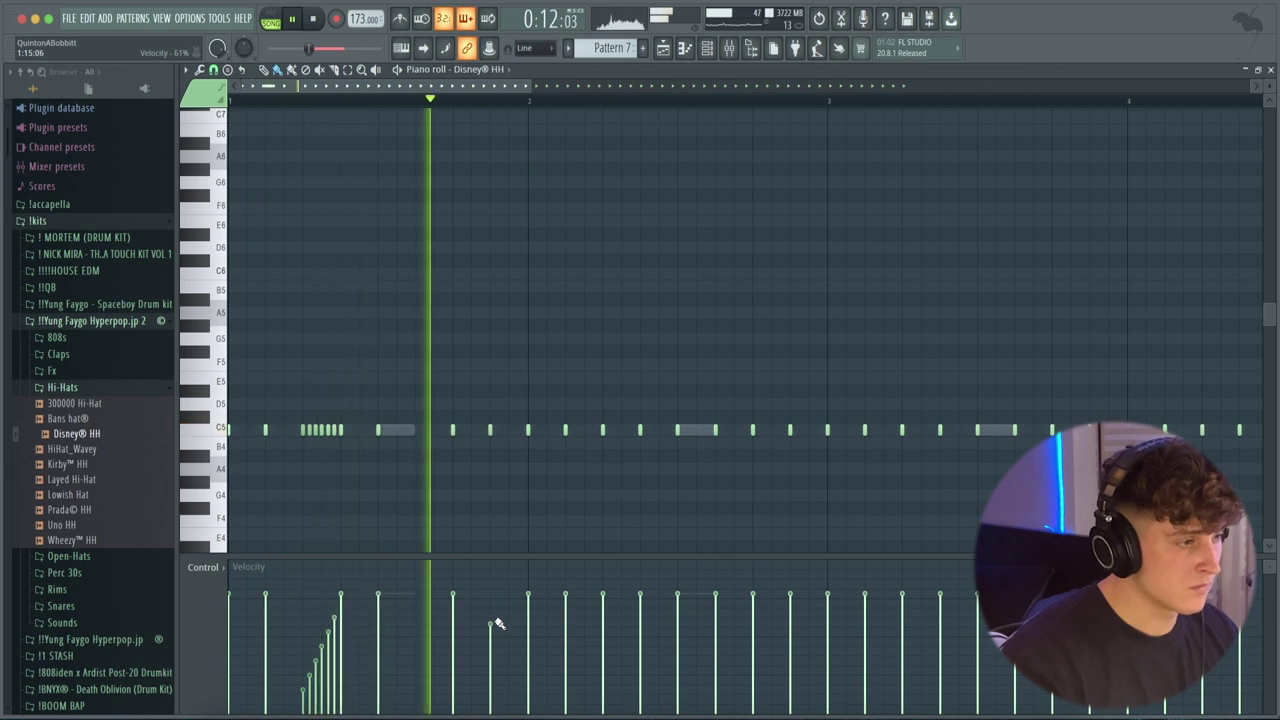
pyautogui.moveTo(497, 623); pyautogui.dragTo(708, 612)
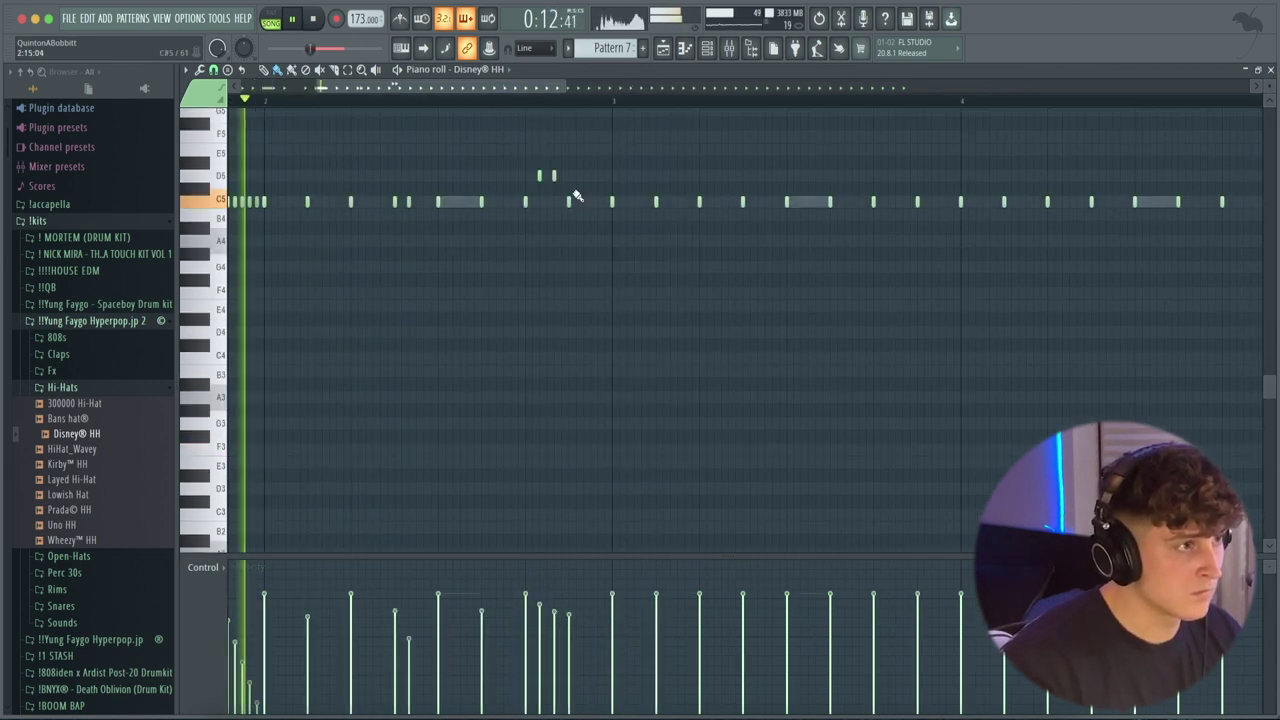
pyautogui.rightClick(553, 176)
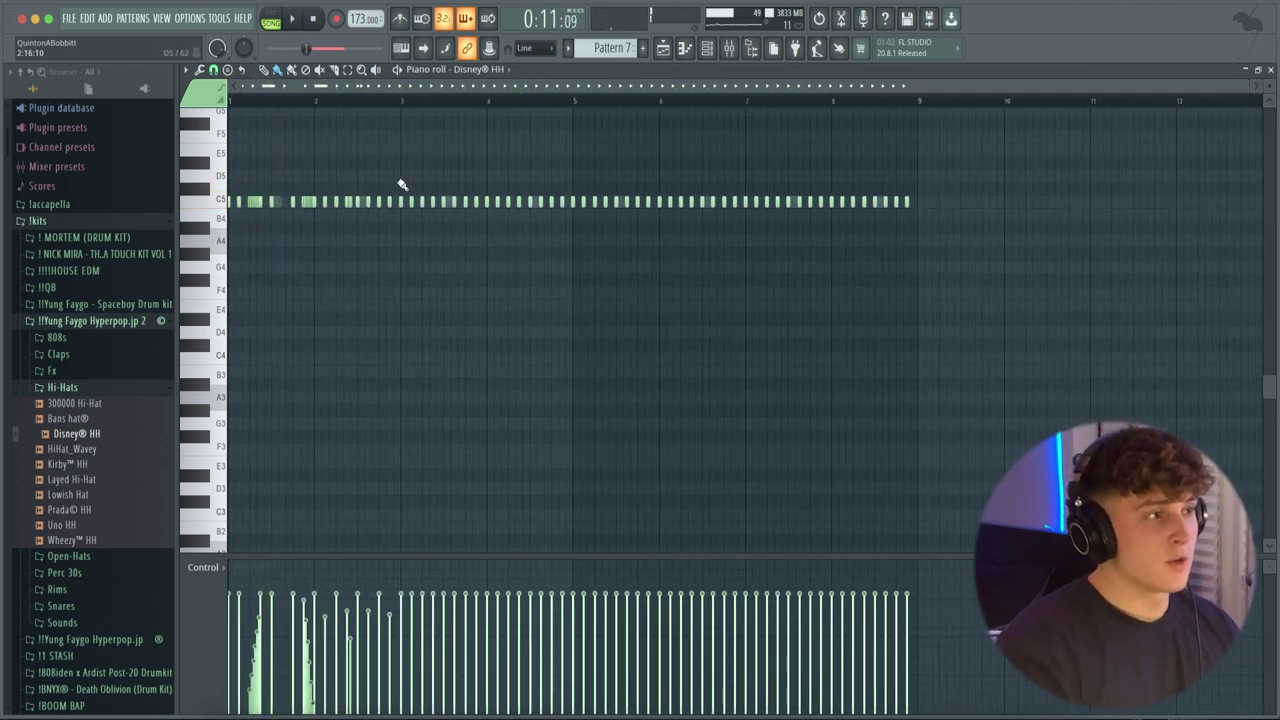
# Delete the Disney HH hi-hats from bar 3 onward and extend the last hat to the end of bar 2 using Step snap.
pyautogui.moveTo(457, 205); pyautogui.dragTo(957, 233)
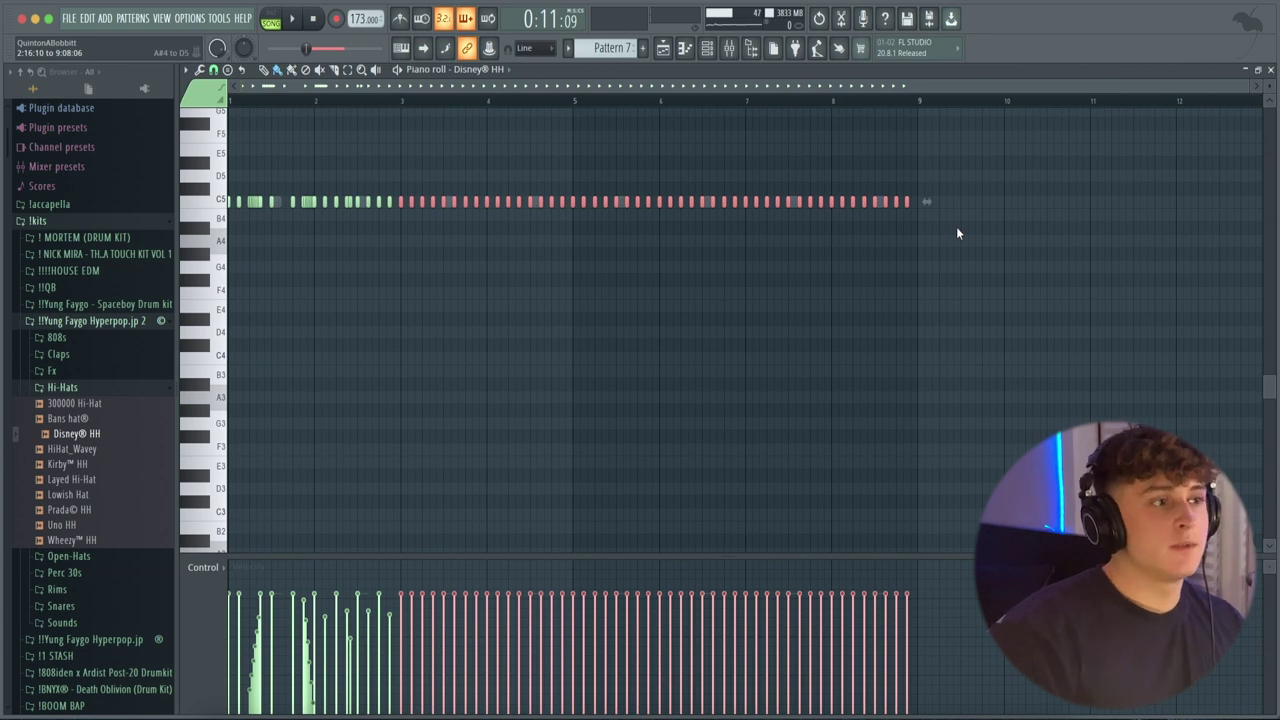
pyautogui.press('Delete')
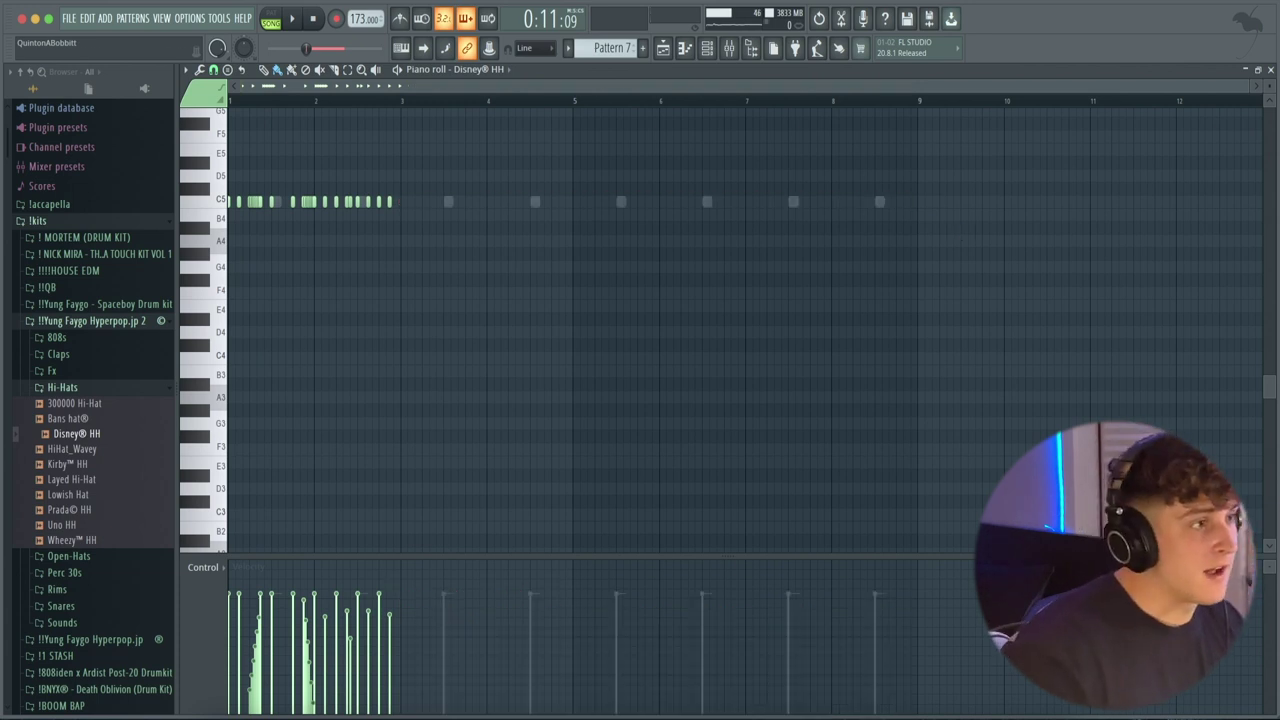
pyautogui.scroll(2, 336, 115)
pyautogui.click(214, 70)
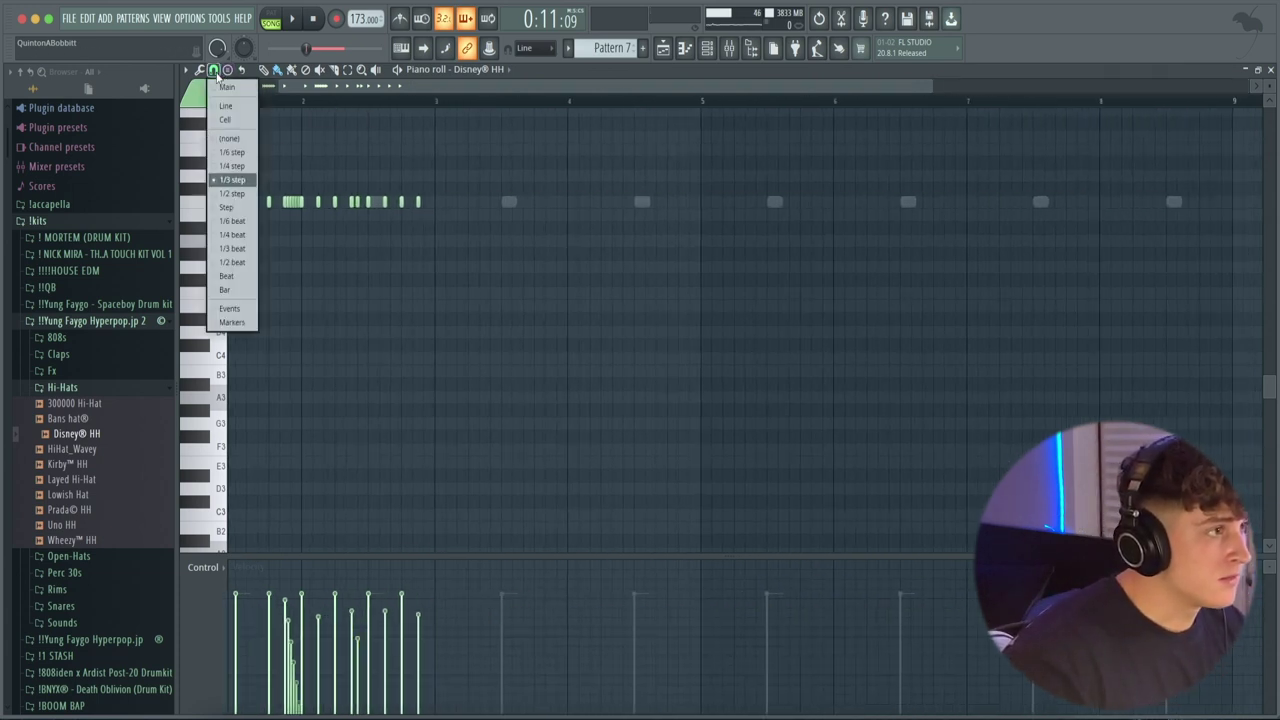
pyautogui.click(224, 208)
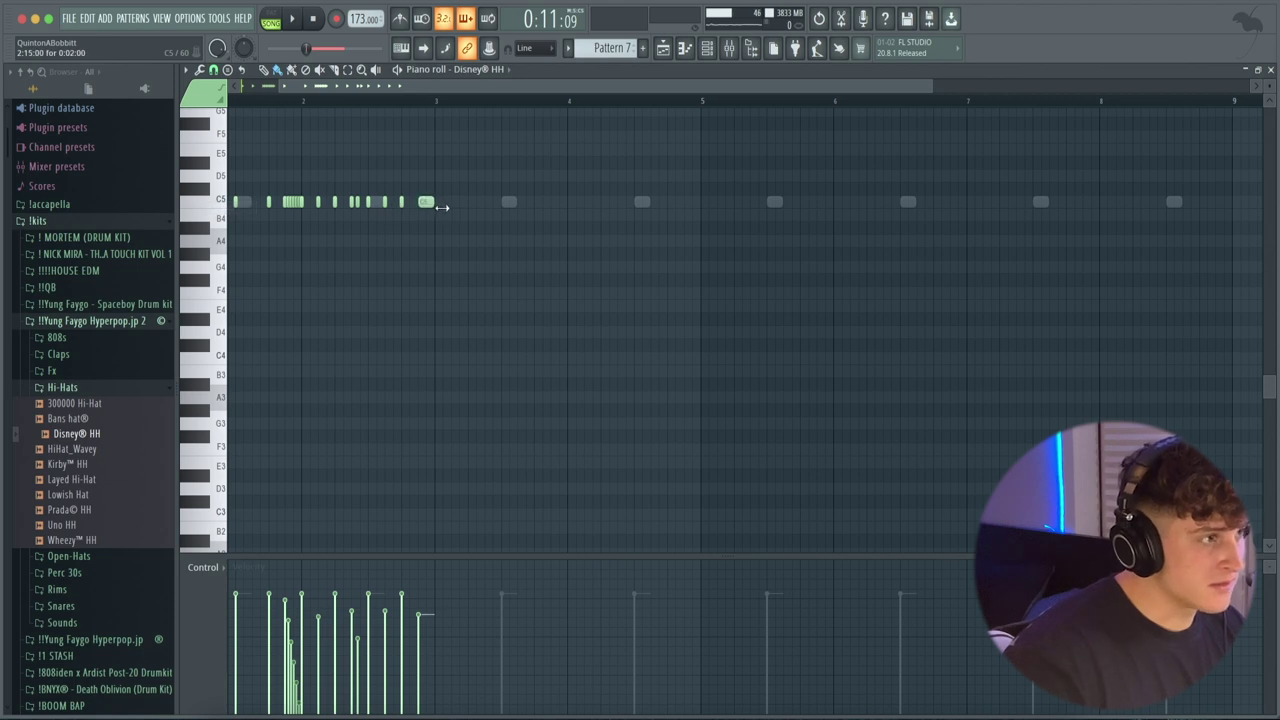
# Duplicate the two-bar hi-hat pattern twice so it runs through bar 6, and play it.
pyautogui.hotkey('ctrl', 'b')
pyautogui.hotkey('ctrl', 'b')
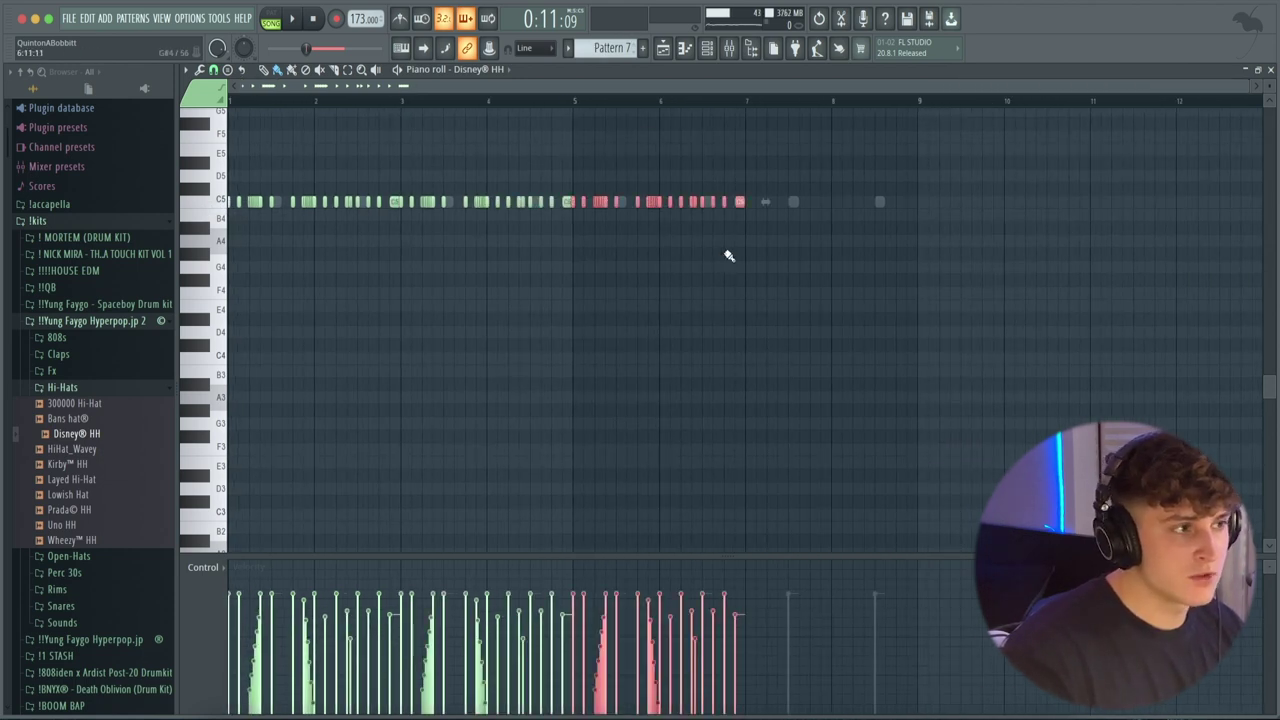
pyautogui.press('space')
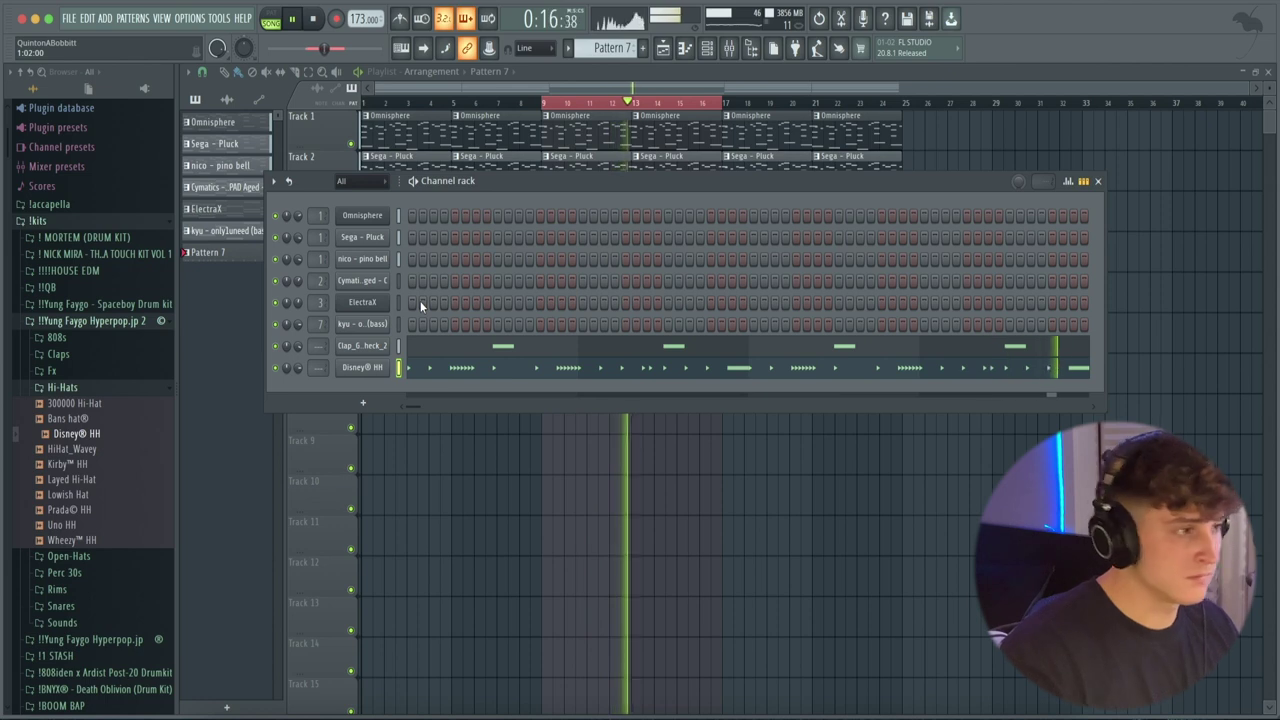
# Build the kyu - lean with me (808) line on root notes A4, G5, C5, F5, D5 and B4, and make the notes legato.
pyautogui.press('space')
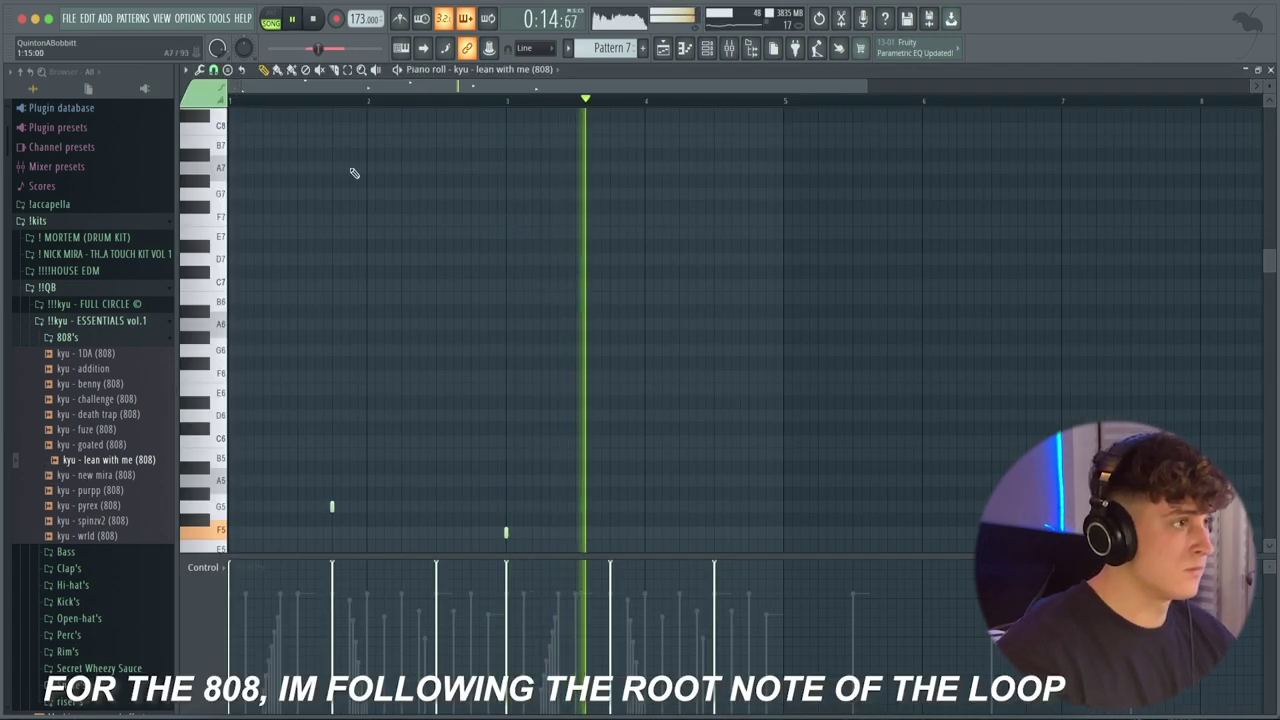
pyautogui.scroll(-3, 345, 176)
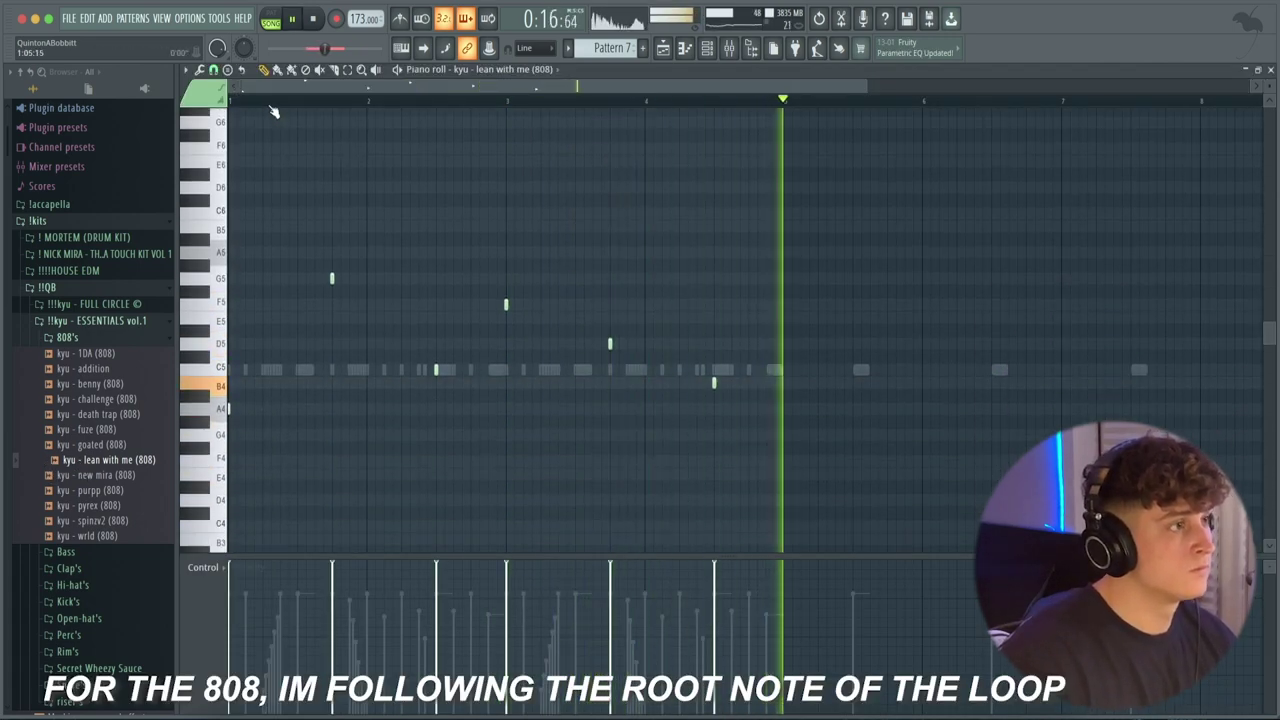
pyautogui.press('space')
pyautogui.hotkey('ctrl', 'l')
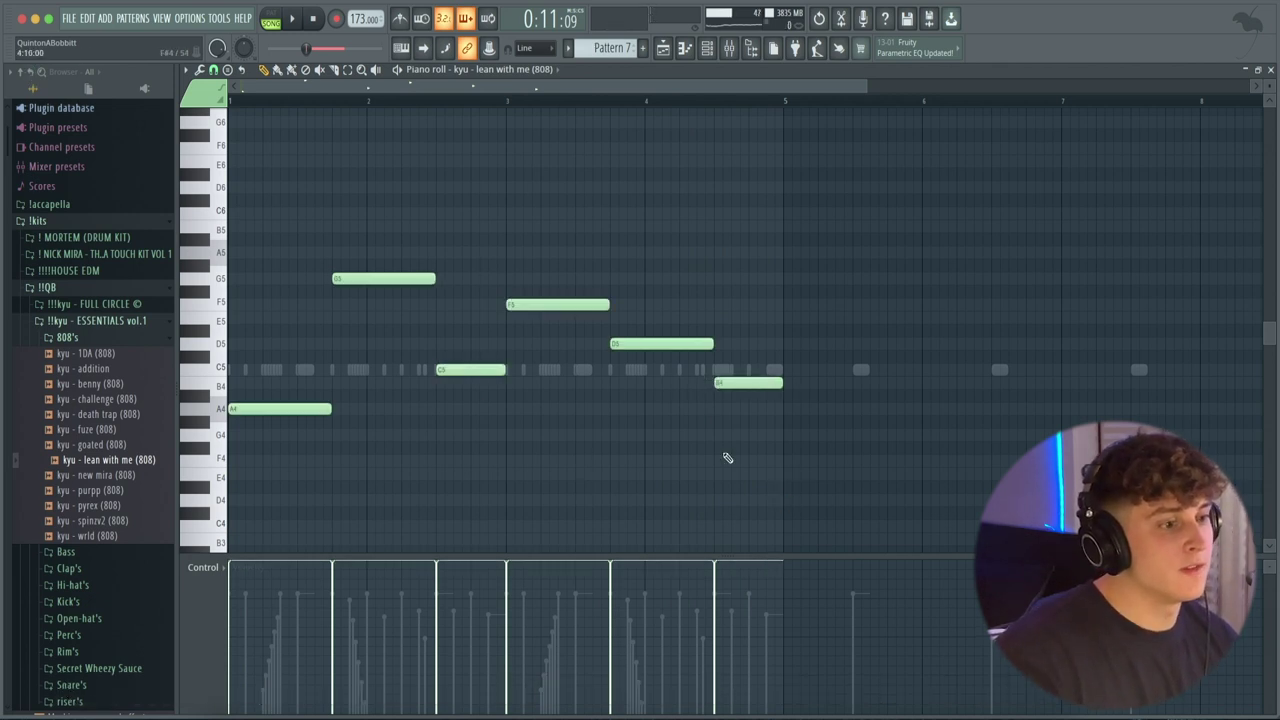
# Move the kyu - lean with me (808) channel above the clap channel in the channel rack.
pyautogui.scroll(-3, 280, 111)
pyautogui.click(707, 48)
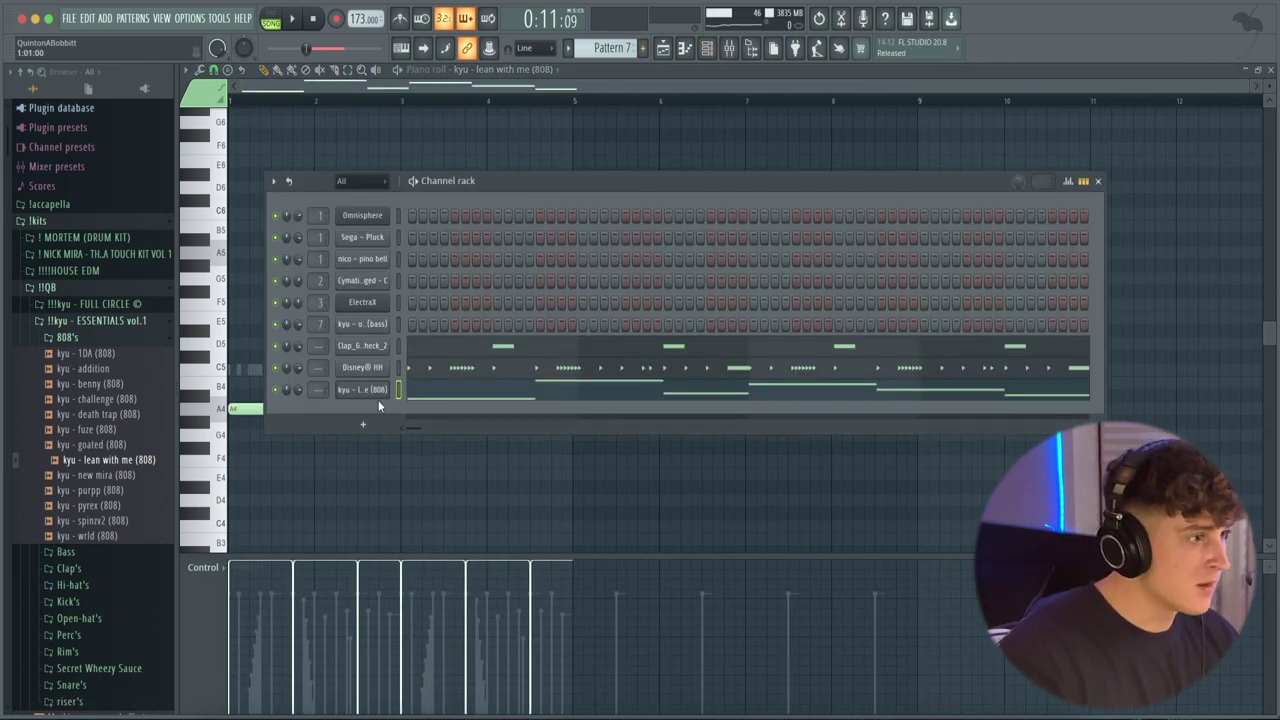
pyautogui.hotkey('alt', 'Up')
pyautogui.hotkey('alt', 'Up')
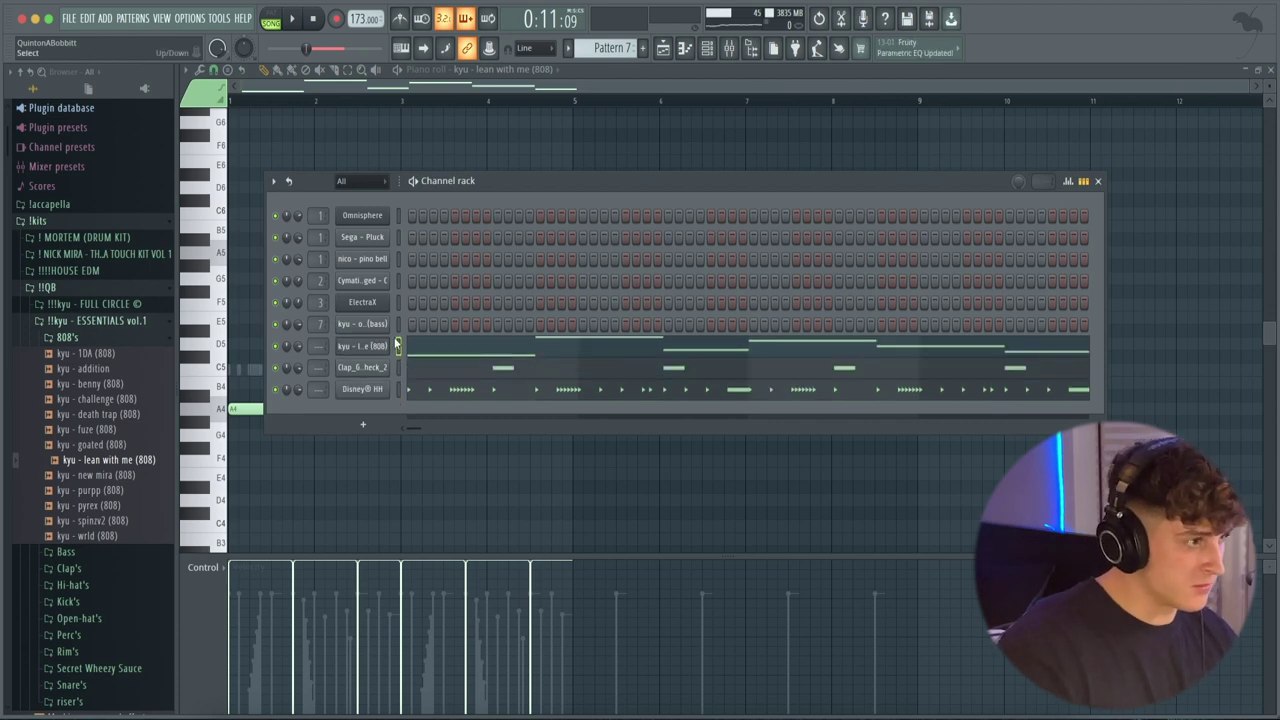
# Route the 808, clap and hi-hat channels to Inserts 14 to 16 and adjust the 808's stereo separation during playback.
pyautogui.click(729, 48)
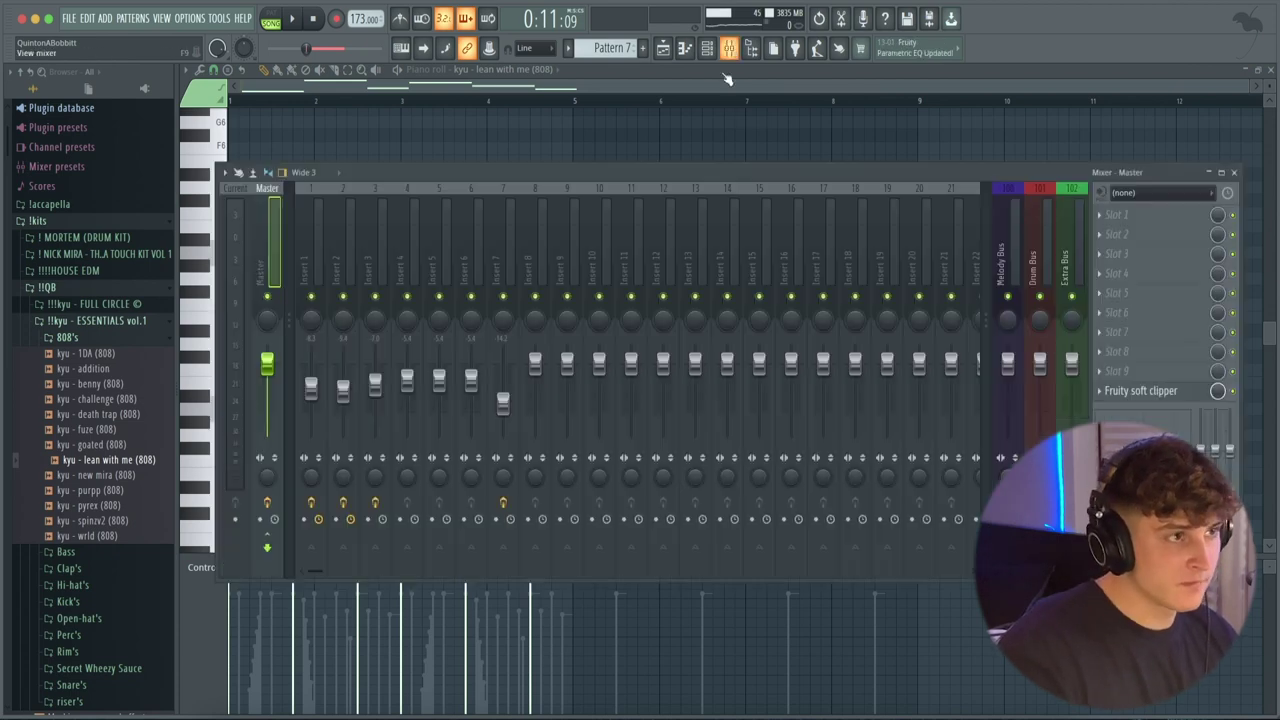
pyautogui.click(676, 269)
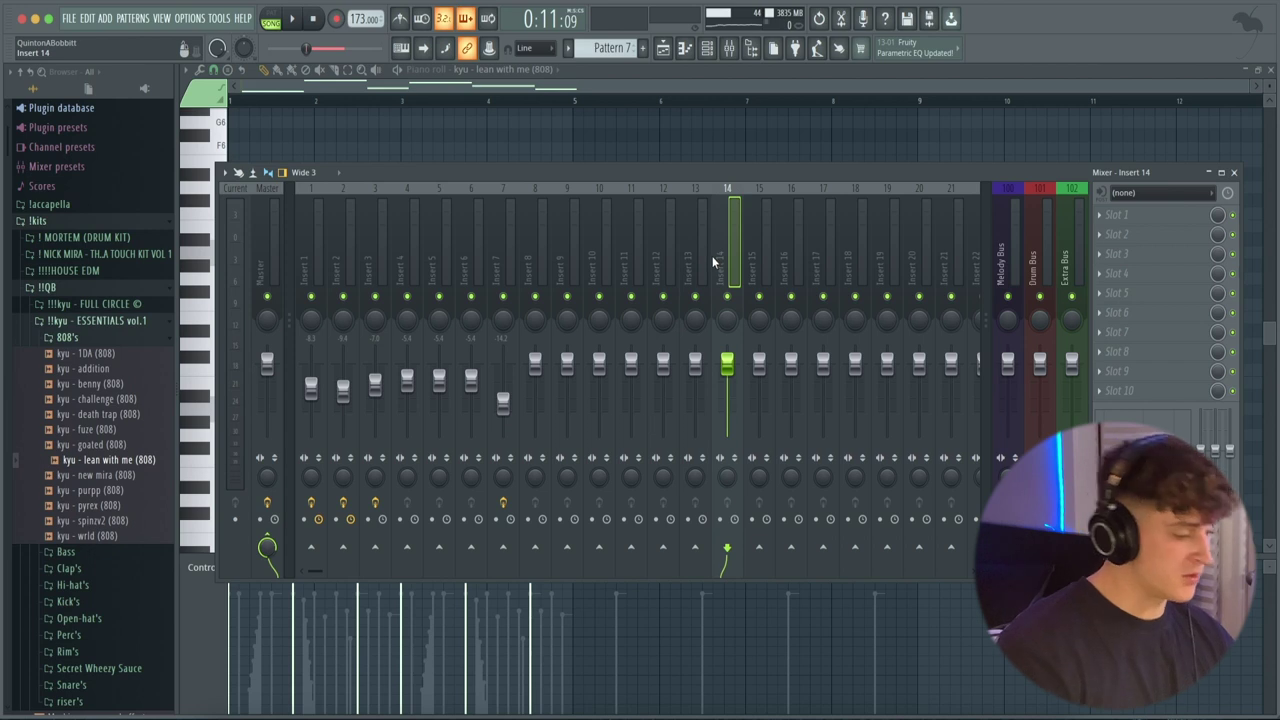
pyautogui.hotkey('ctrl', 'shift', 'l')
pyautogui.press('space')
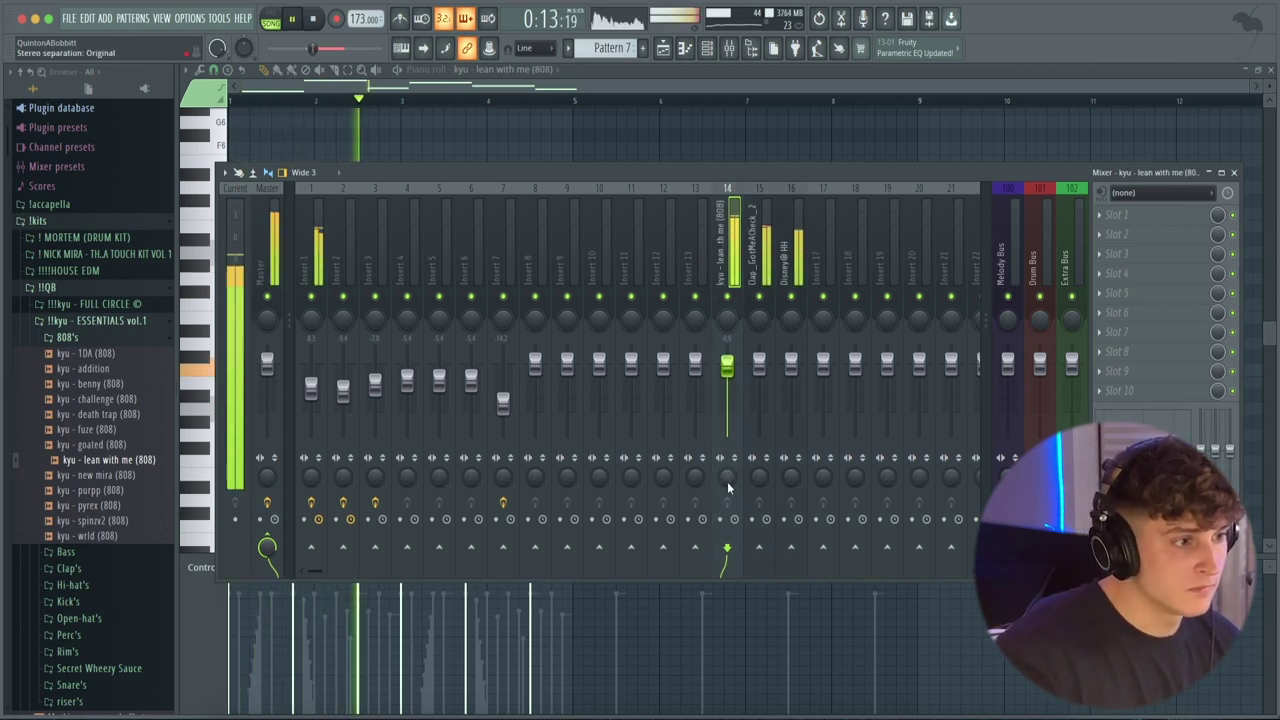
pyautogui.press('space')
# Load the !hihat mixer track state on the Disney HH insert and open its Effectrix plugin.
pyautogui.rightClick(797, 260)
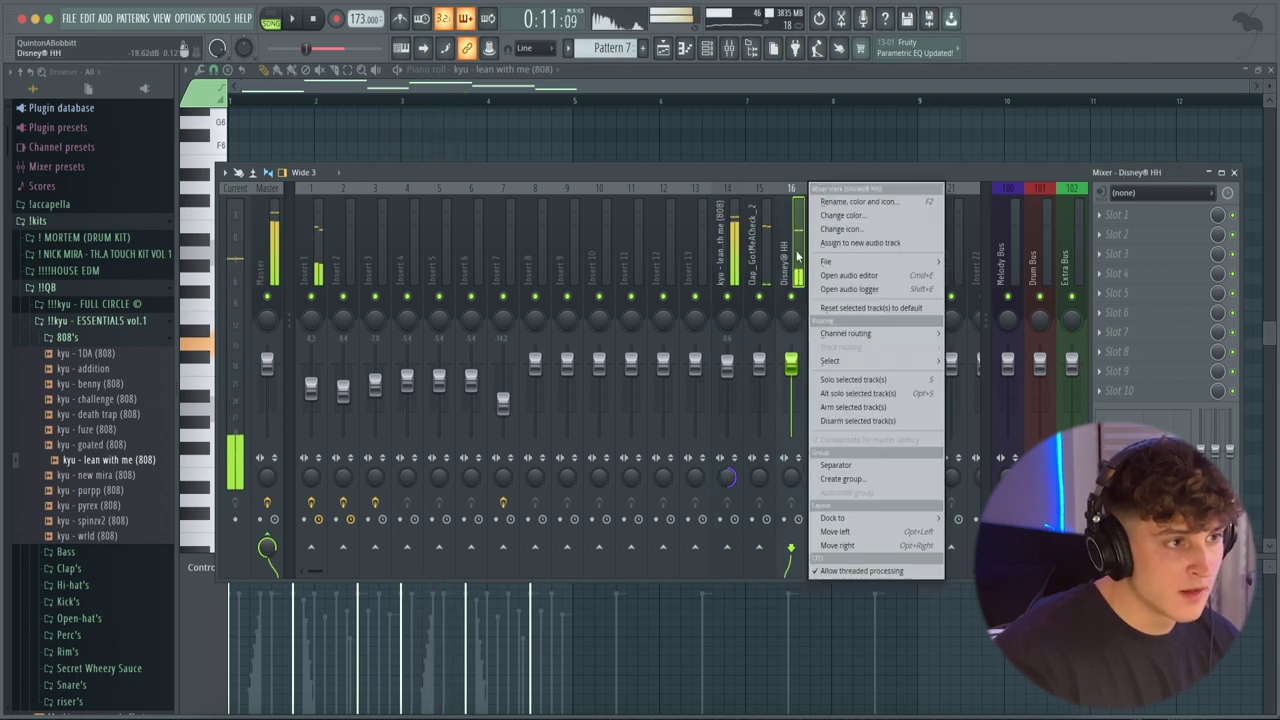
pyautogui.moveTo(834, 263)
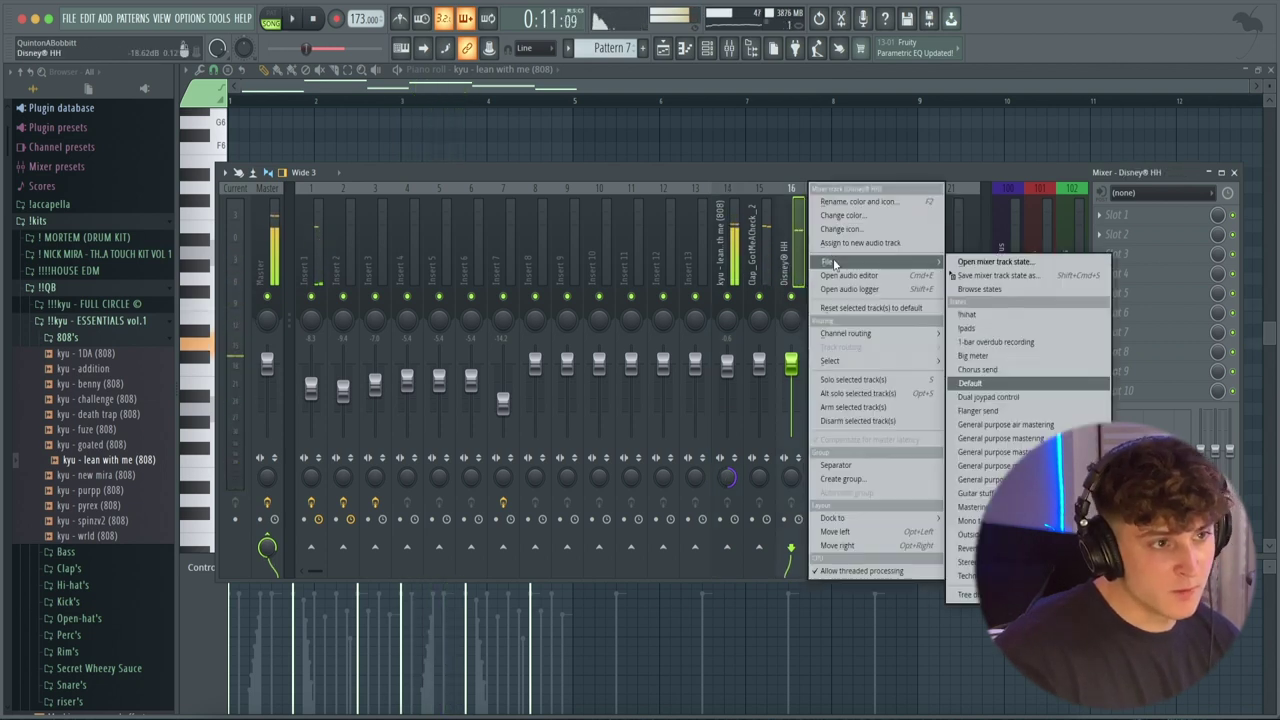
pyautogui.click(991, 318)
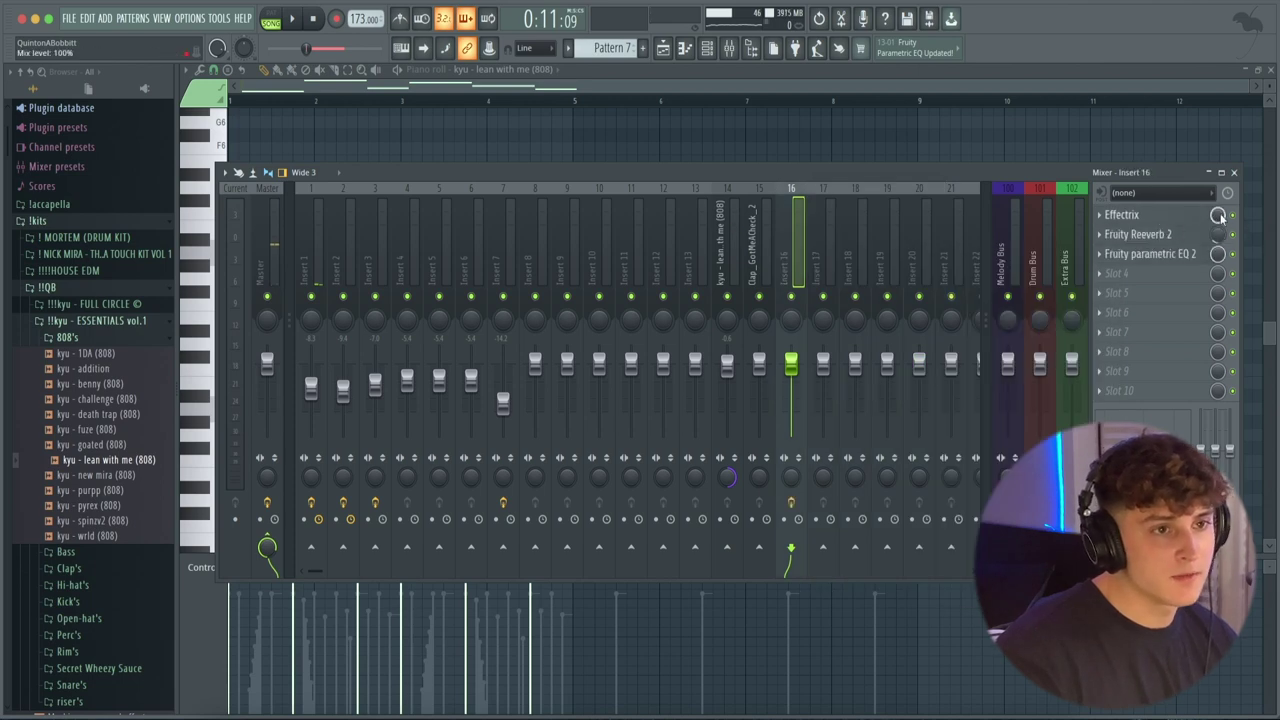
pyautogui.click(1150, 215)
pyautogui.moveTo(88, 46); pyautogui.dragTo(580, 77)
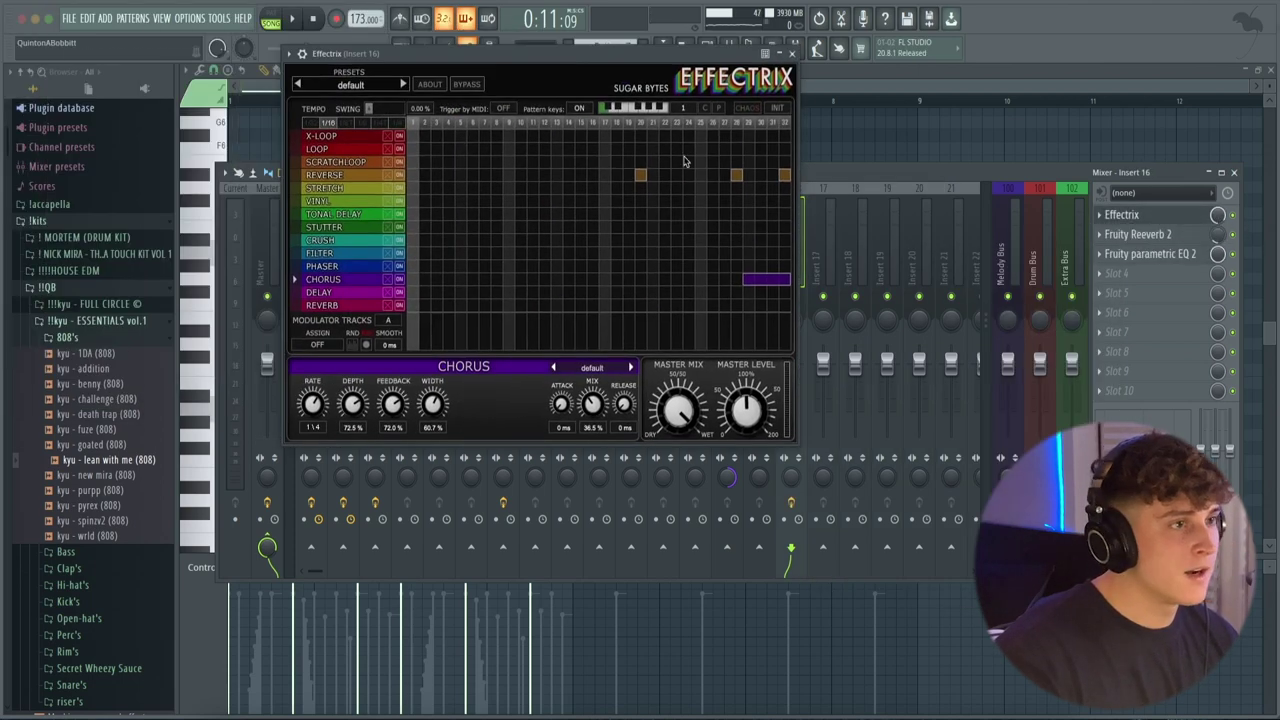
# Play the beat and check the Effectrix sequence on the hi-hat insert.
pyautogui.click(791, 53)
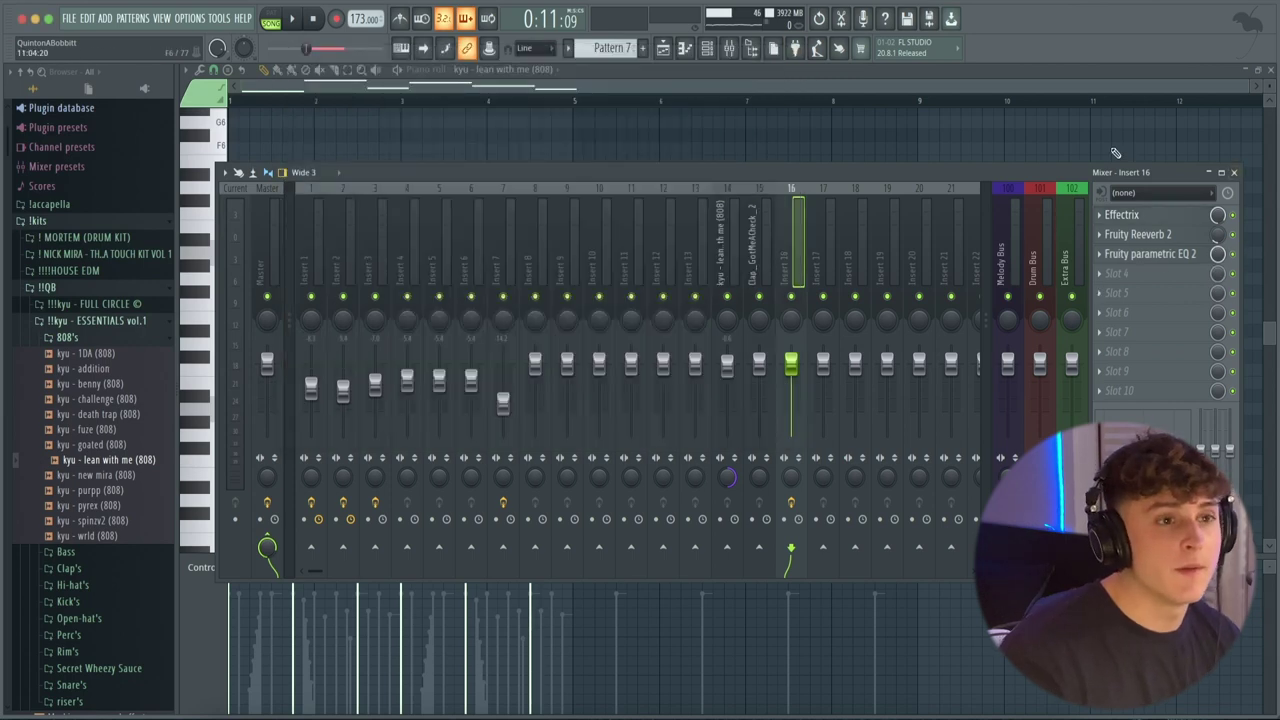
pyautogui.press('space')
pyautogui.click(1122, 215)
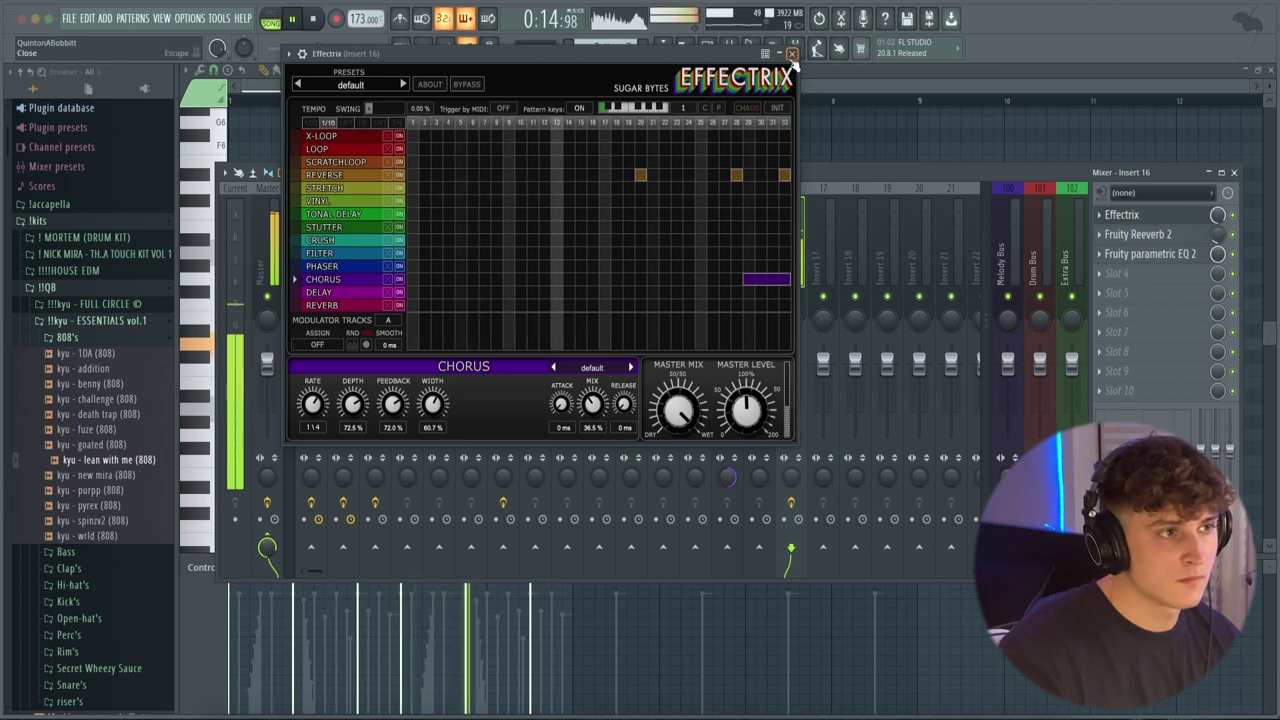
pyautogui.click(791, 53)
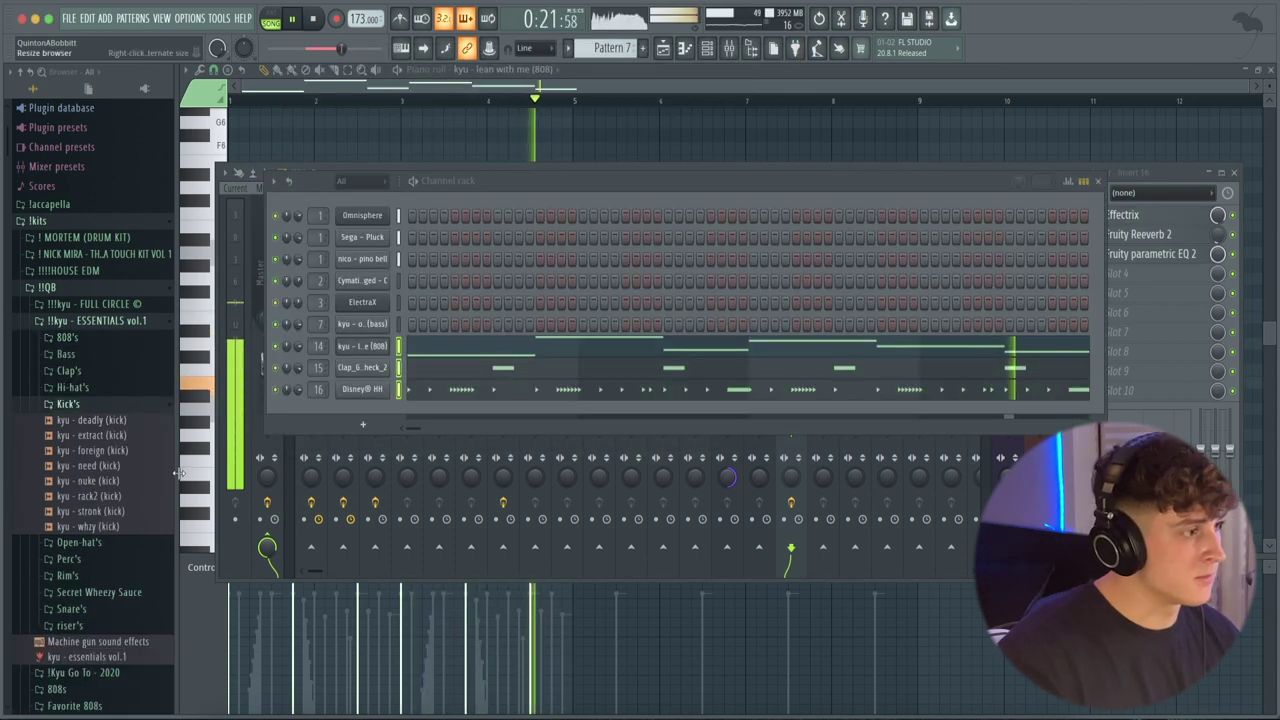
# Add the kyu - need (kick) sample above the 808 in the channel rack and open its piano roll.
pyautogui.moveTo(88, 465); pyautogui.dragTo(345, 350)
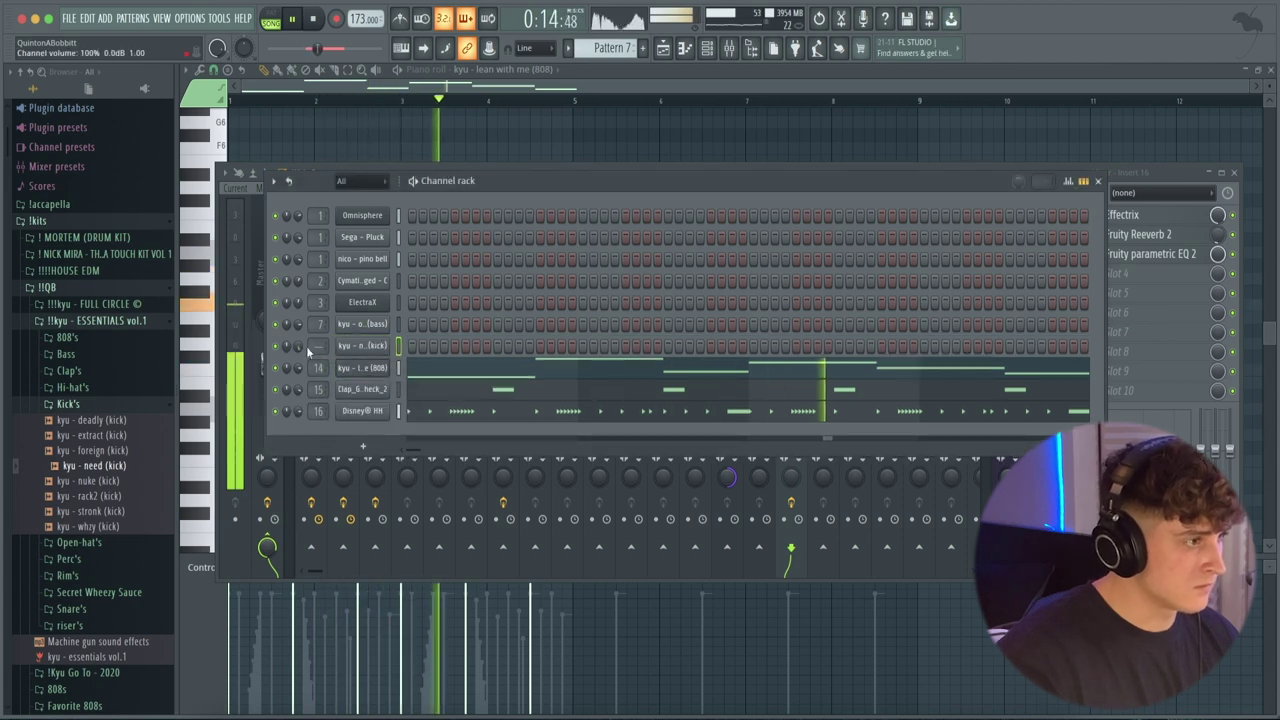
pyautogui.rightClick(399, 345)
pyautogui.click(410, 350)
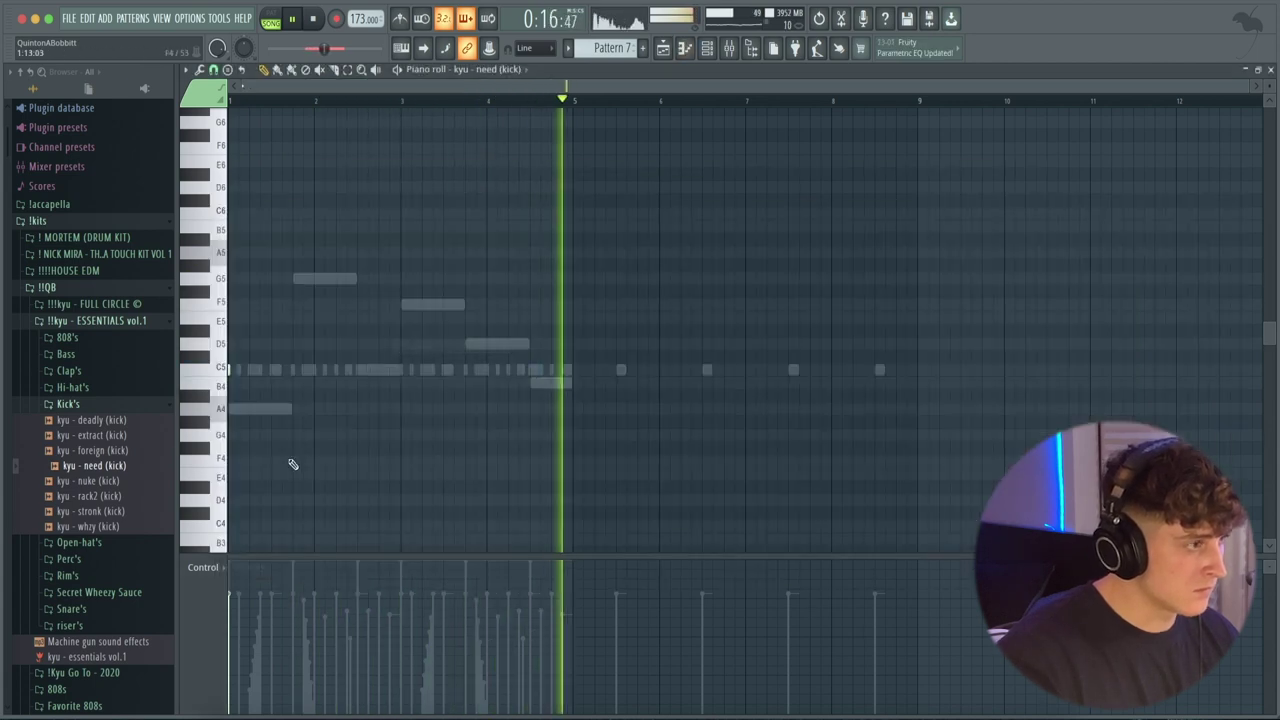
# Place kick notes on C5 at every 808 note start, plus extra in-between hits, checking the rhythm in playback.
pyautogui.click(294, 371)
pyautogui.rightClick(294, 371)
pyautogui.press('space')
pyautogui.press('space')
pyautogui.click(260, 370)
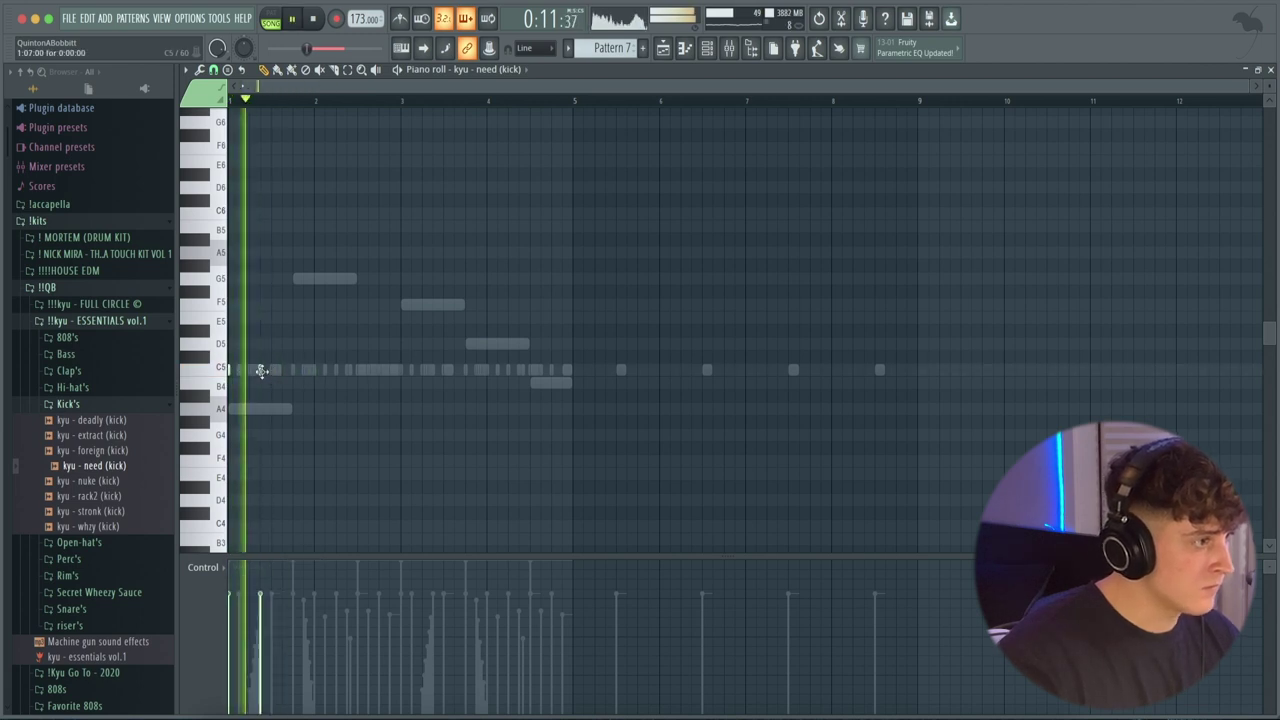
pyautogui.click(294, 370)
pyautogui.press('space')
pyautogui.press('space')
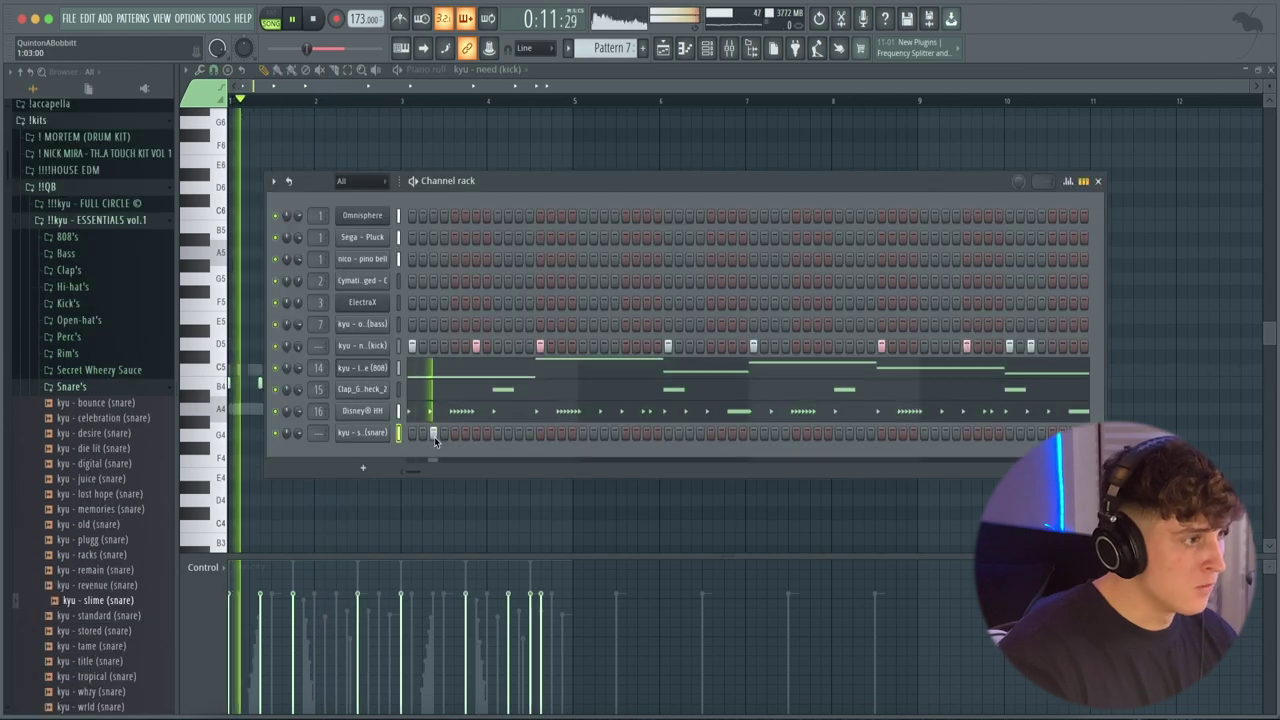
# Add kyu - slime (snare) hits on steps 9, 25, 41 and 51 during playback.
pyautogui.click(498, 433)
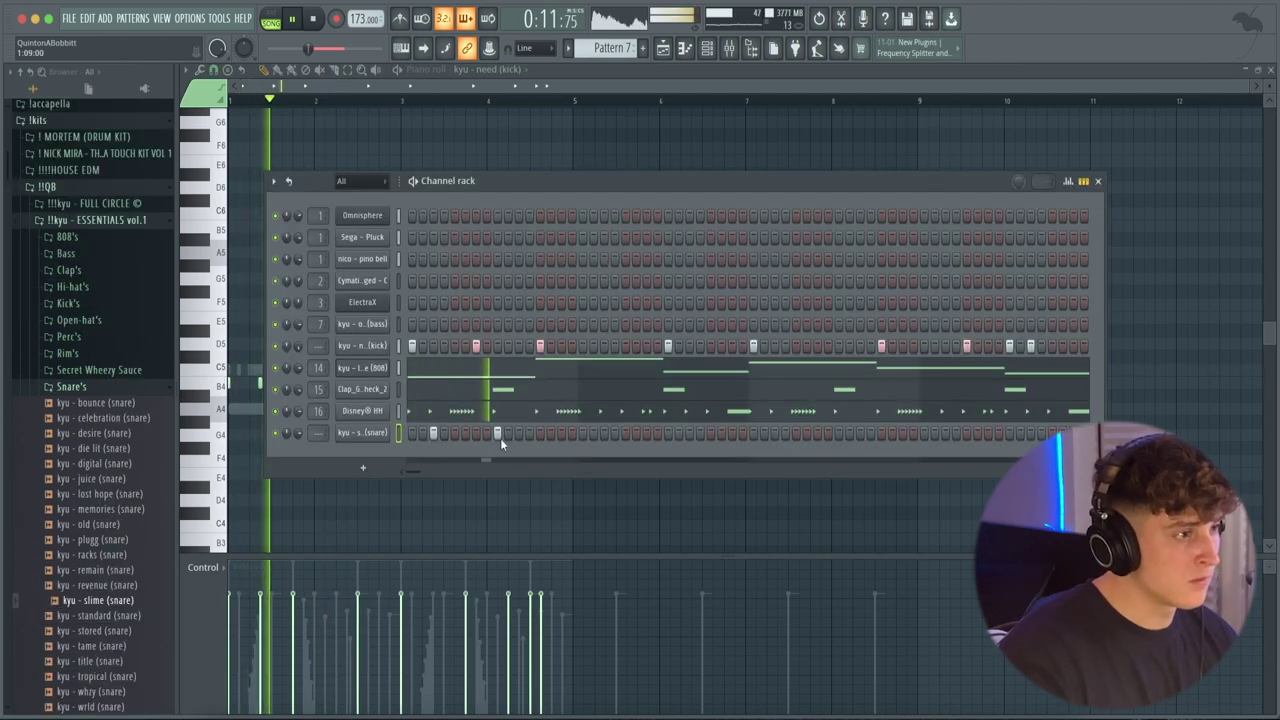
pyautogui.click(668, 433)
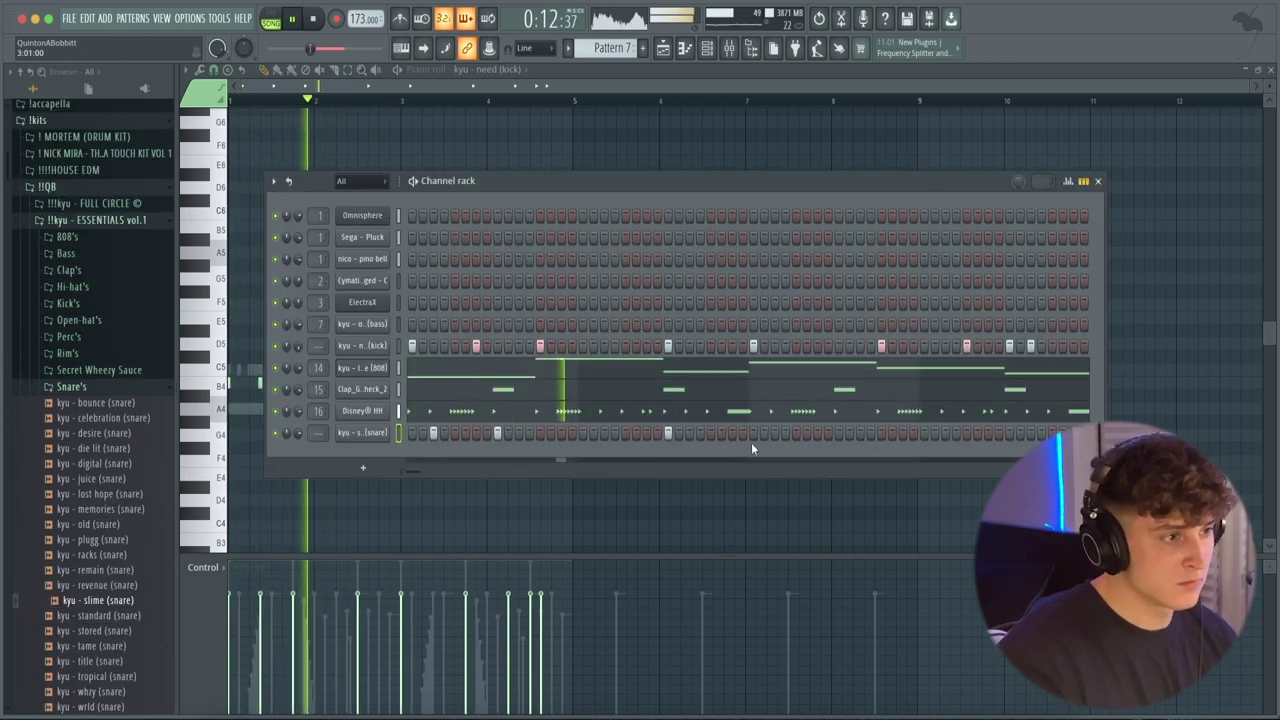
pyautogui.click(839, 433)
pyautogui.click(945, 433)
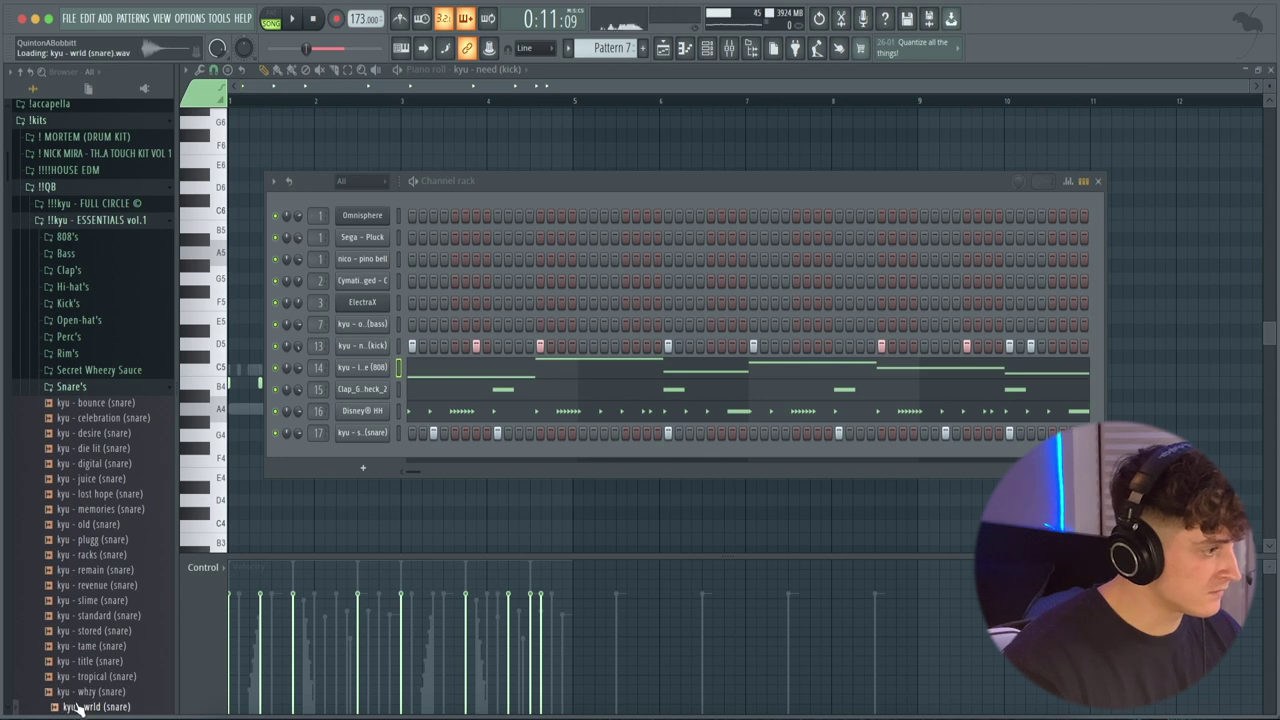
# Add kyu - wrld (snare) as a new channel and place its hits on steps 15 and 47.
pyautogui.moveTo(340, 449); pyautogui.dragTo(341, 452)
pyautogui.press('space')
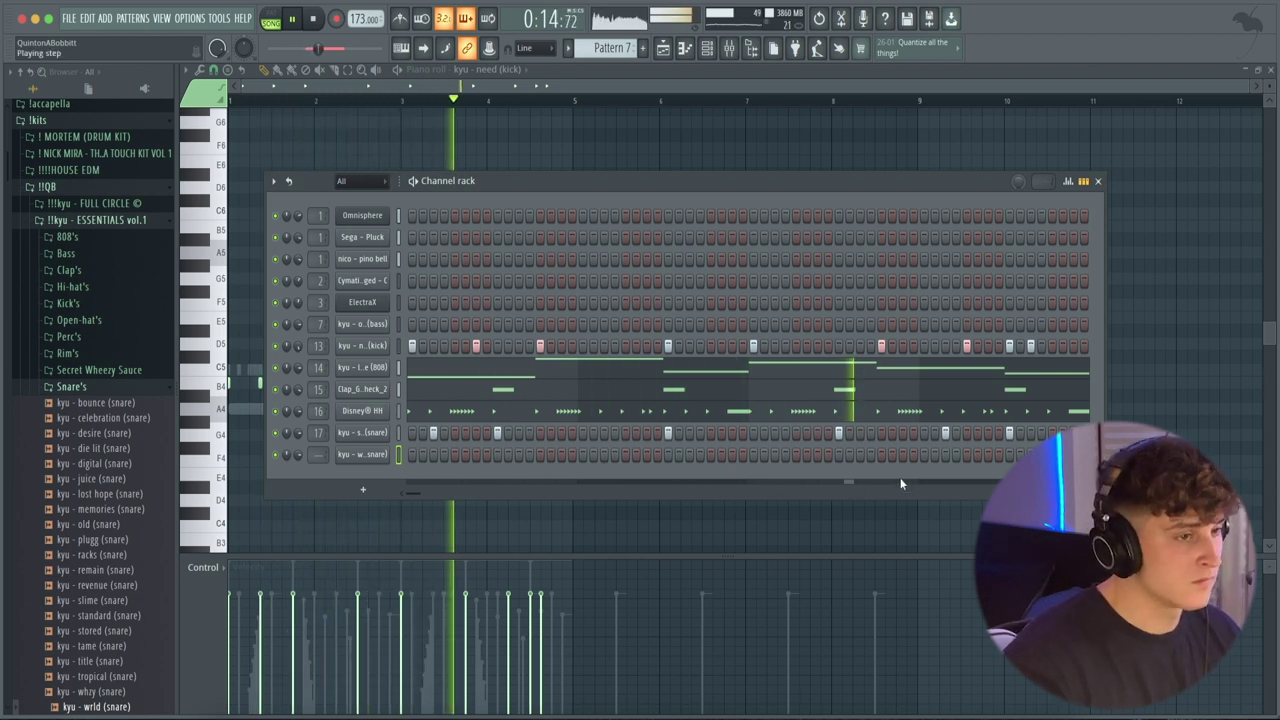
pyautogui.click(561, 454)
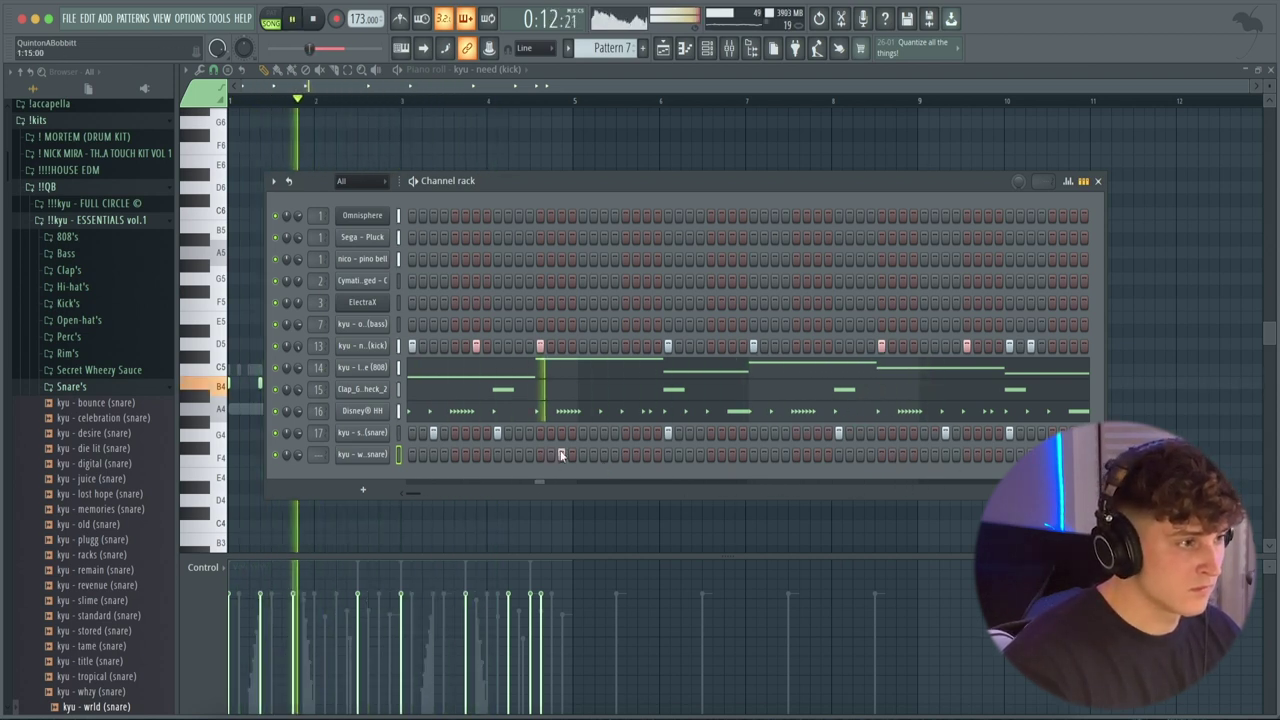
pyautogui.click(902, 454)
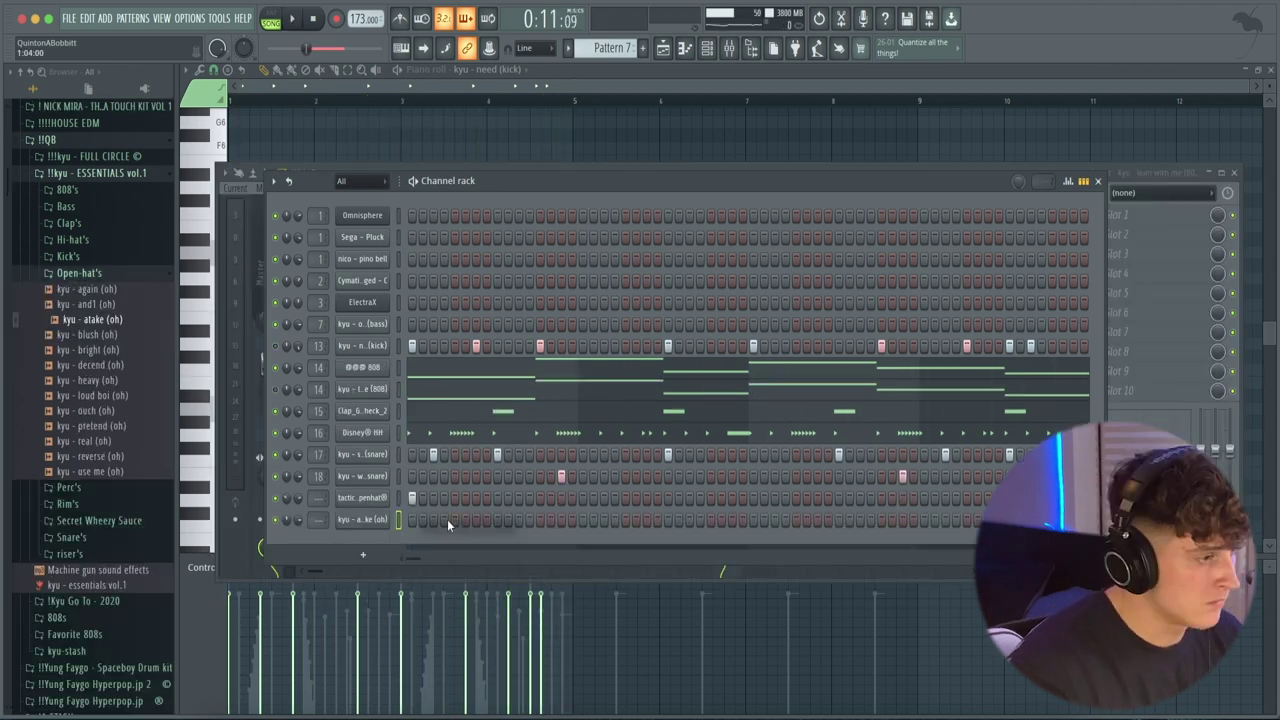
# Try kyu - atake (oh) open-hat placements during playback and keep one hit on step 13.
pyautogui.click(452, 521)
pyautogui.click(452, 521)
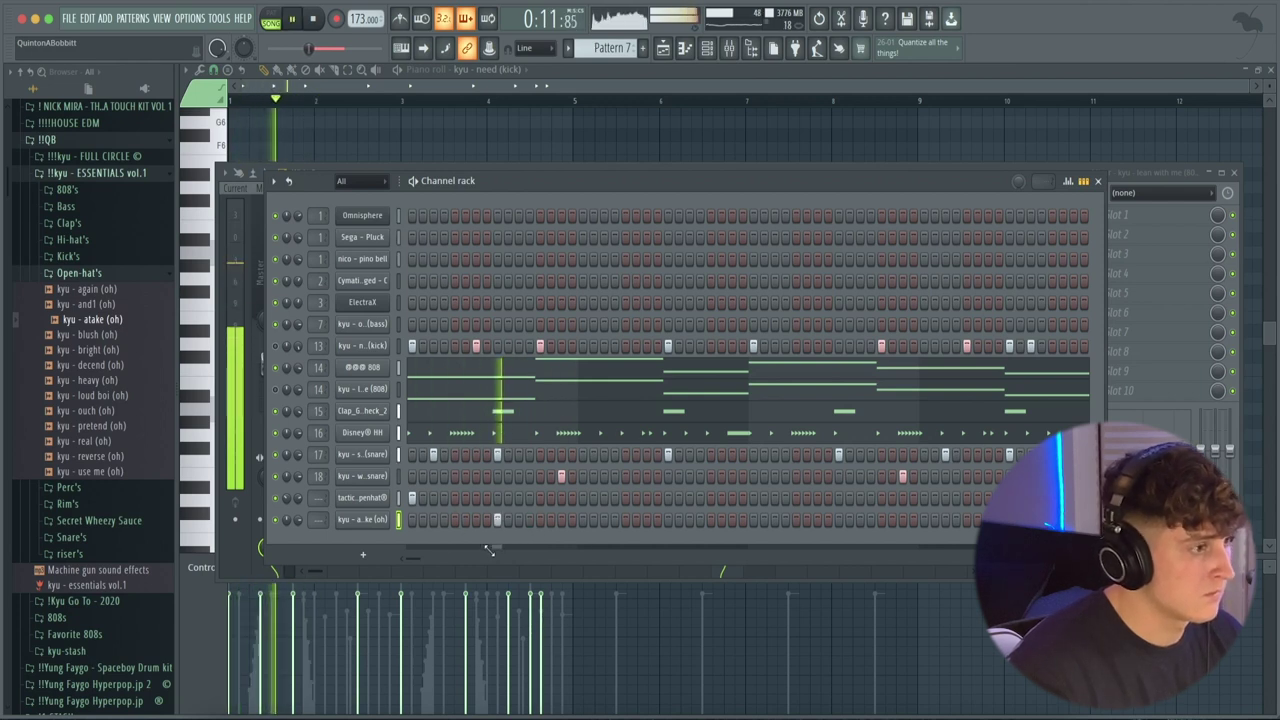
pyautogui.press('space')
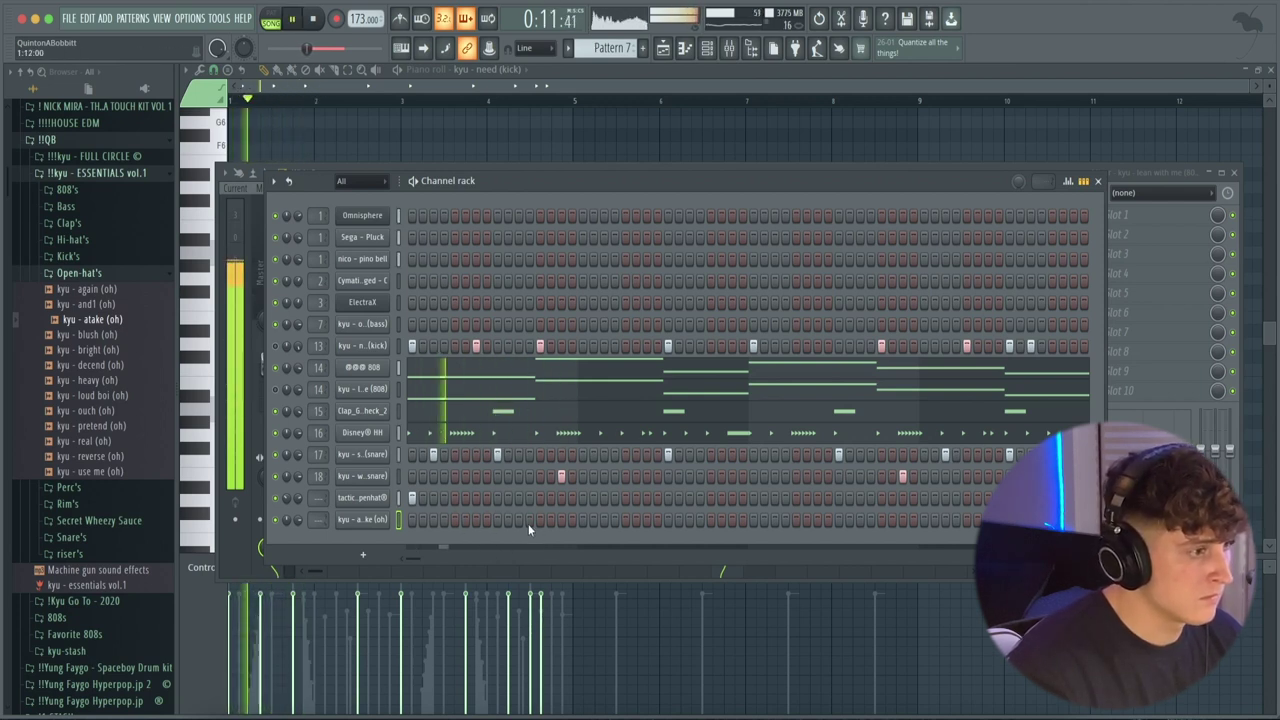
pyautogui.click(540, 519)
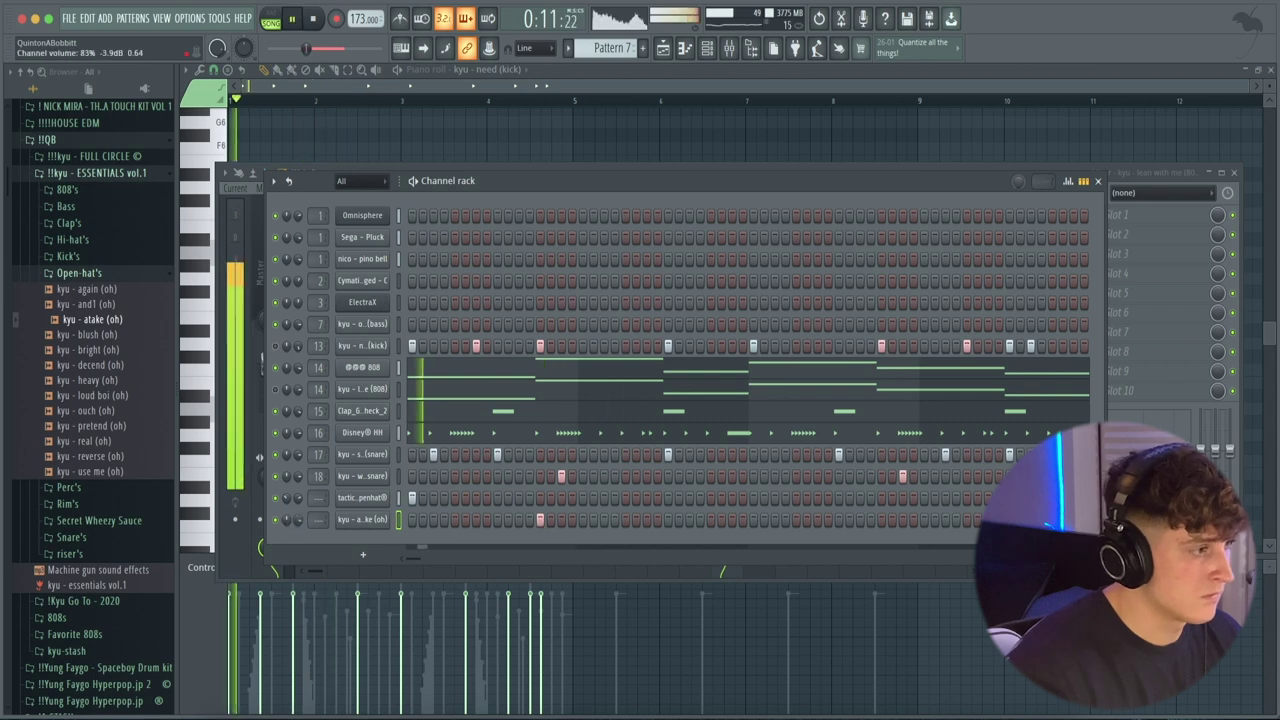
pyautogui.press('space')
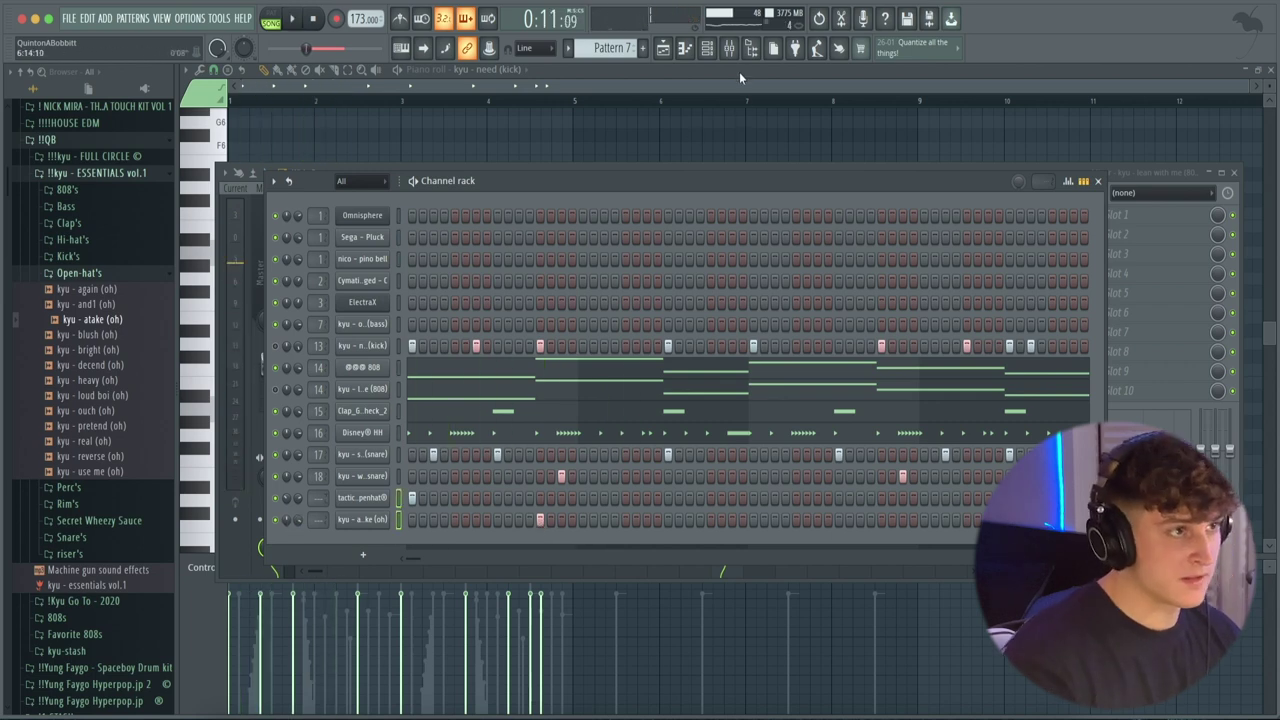
# Route the two open-hat channels to Inserts 19 and 20, and split Pattern 7 by channel.
pyautogui.press('F9')
pyautogui.click(900, 238)
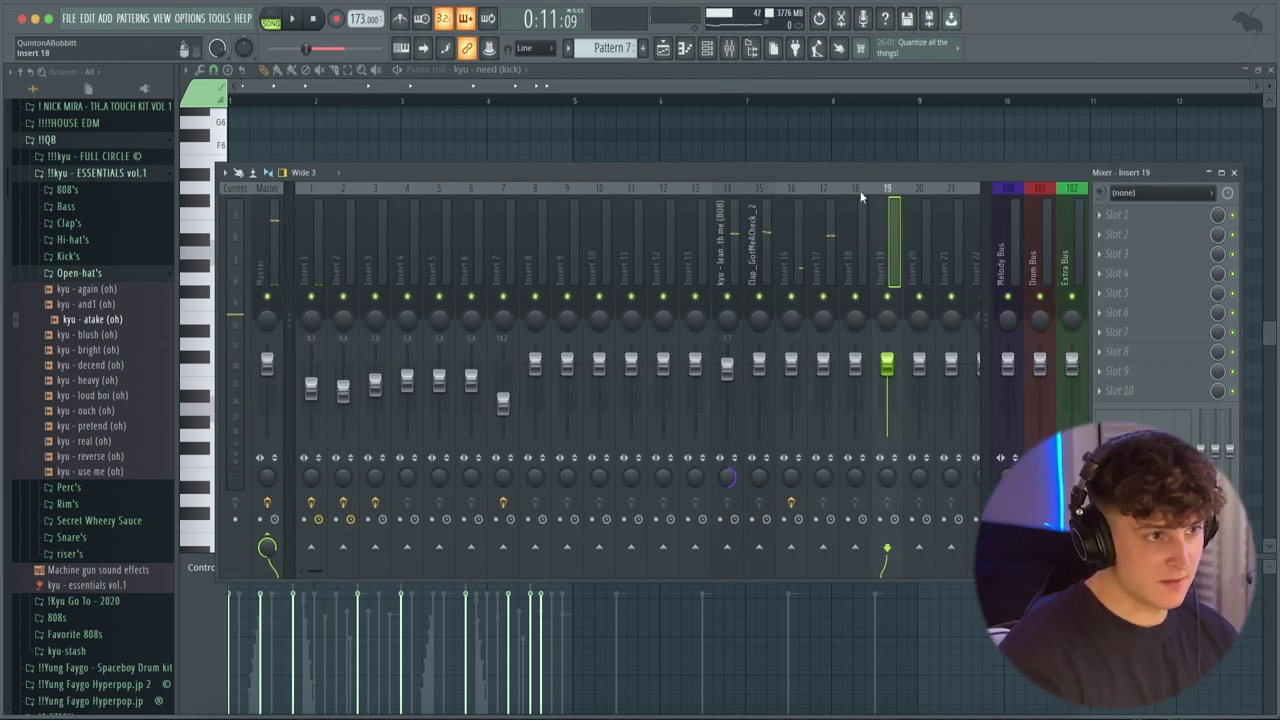
pyautogui.click(731, 54)
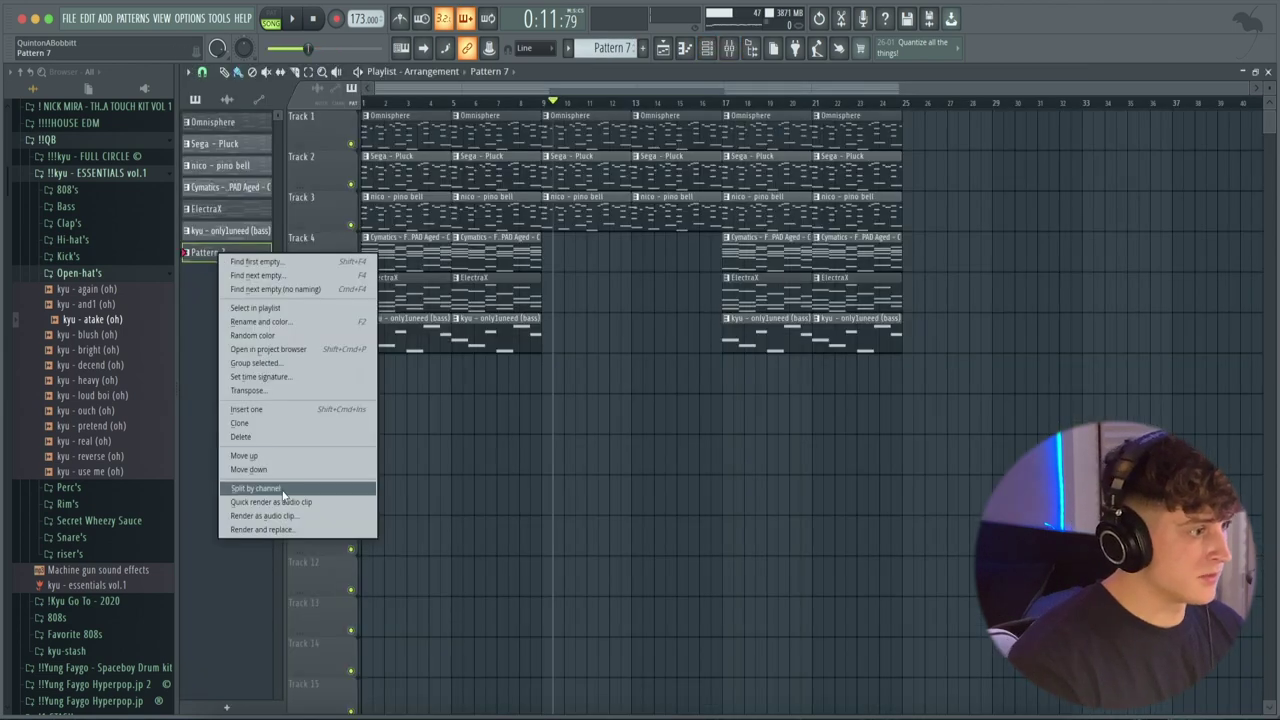
pyautogui.click(256, 488)
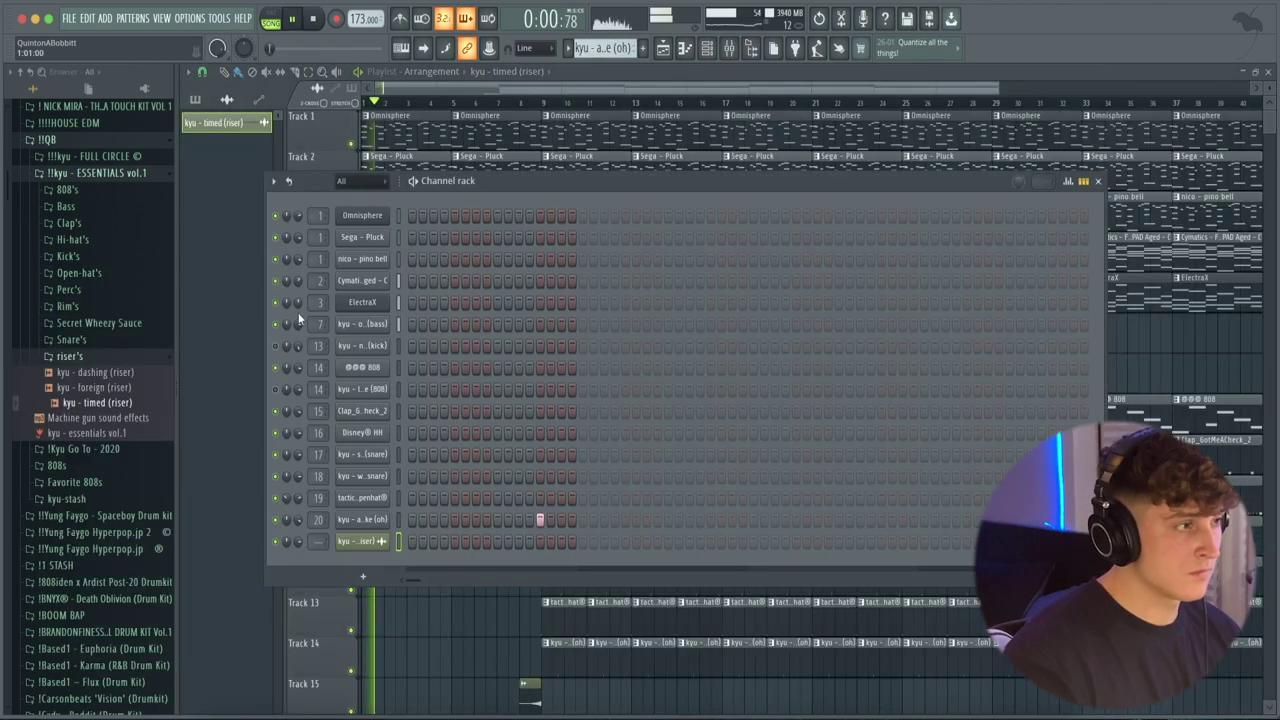
# Thin out the arrangement by erasing drum clips around bars 17 to 24 and the kick clips in bars 9 to 16.
pyautogui.press('F6')
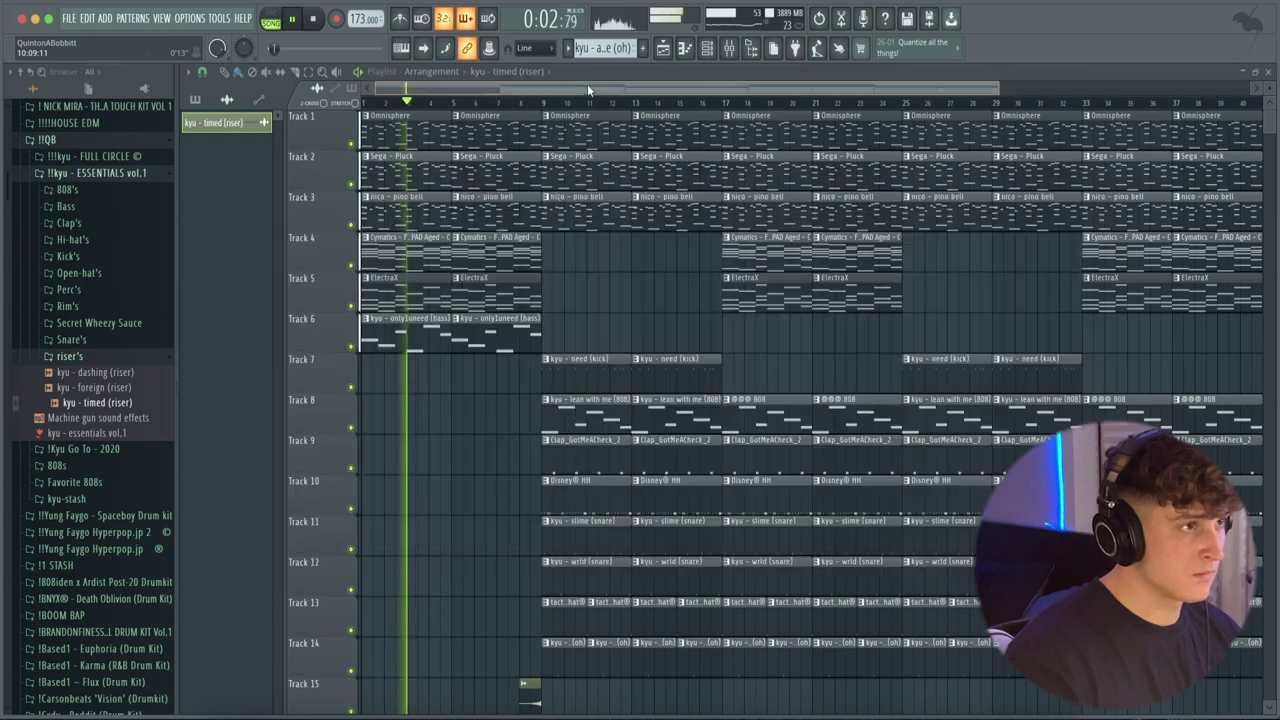
pyautogui.scroll(-2, 749, 395)
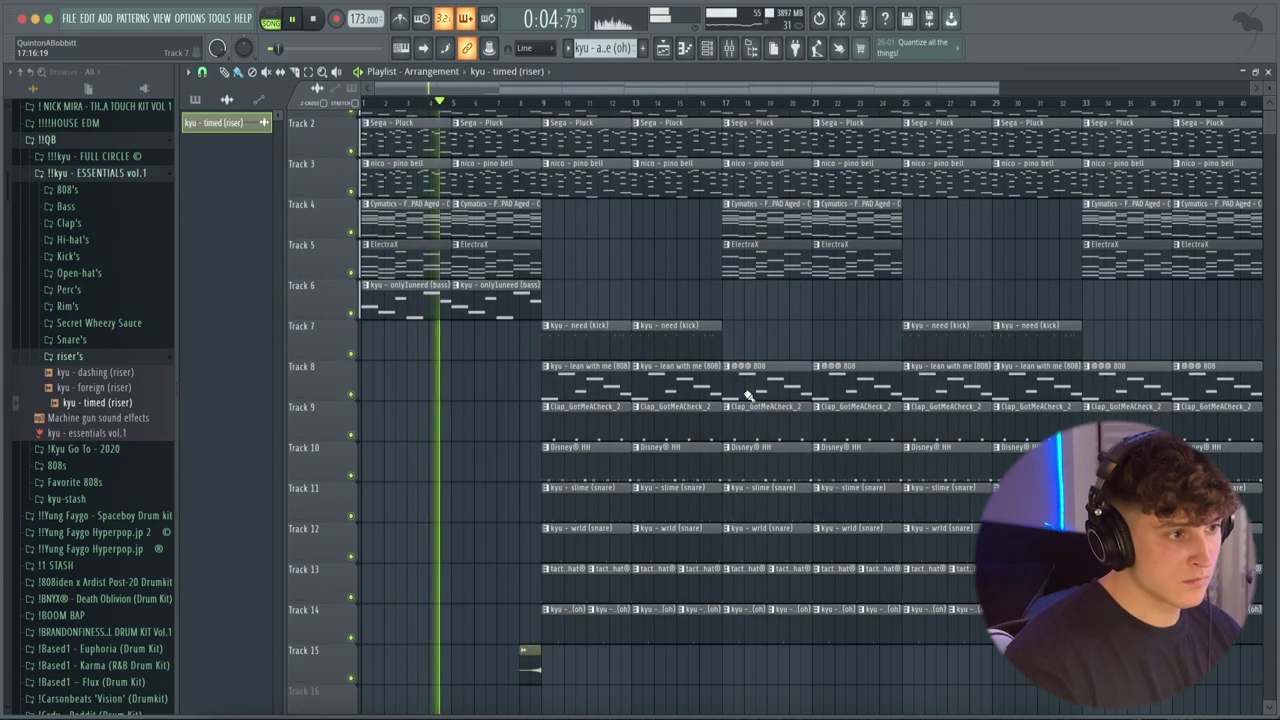
pyautogui.moveTo(863, 624)
pyautogui.mouseDown()
pyautogui.moveTo(839, 595)
pyautogui.moveTo(850, 379)
pyautogui.moveTo(870, 623)
pyautogui.moveTo(797, 631)
pyautogui.moveTo(794, 540)
pyautogui.mouseUp()
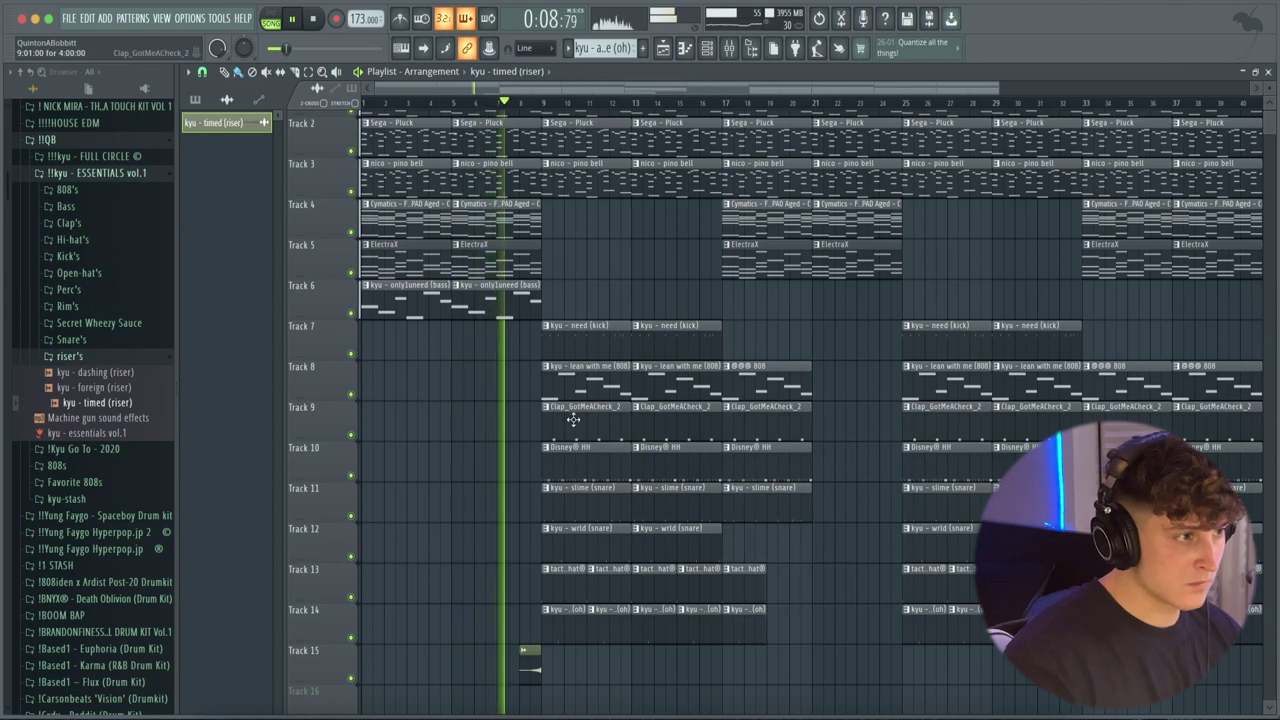
pyautogui.moveTo(573, 346); pyautogui.dragTo(680, 346)
pyautogui.moveTo(757, 632)
pyautogui.mouseDown()
pyautogui.moveTo(767, 423)
pyautogui.moveTo(769, 443)
pyautogui.mouseUp()
pyautogui.moveTo(806, 634); pyautogui.dragTo(561, 366)
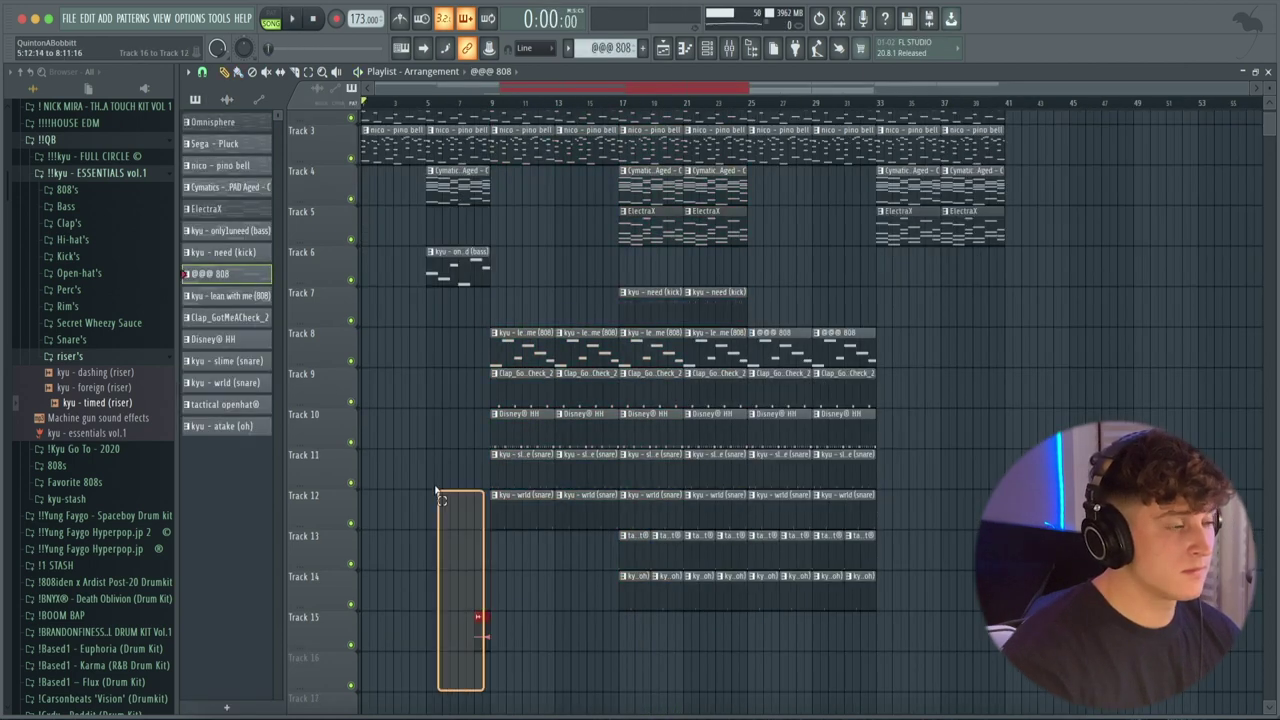
# Review the arrangement section by section, marking the intro, the first drum section, the kick clips and the part from bar 25.
pyautogui.moveTo(437, 493); pyautogui.dragTo(362, 105)
pyautogui.moveTo(735, 706); pyautogui.dragTo(495, 112)
pyautogui.click(568, 351)
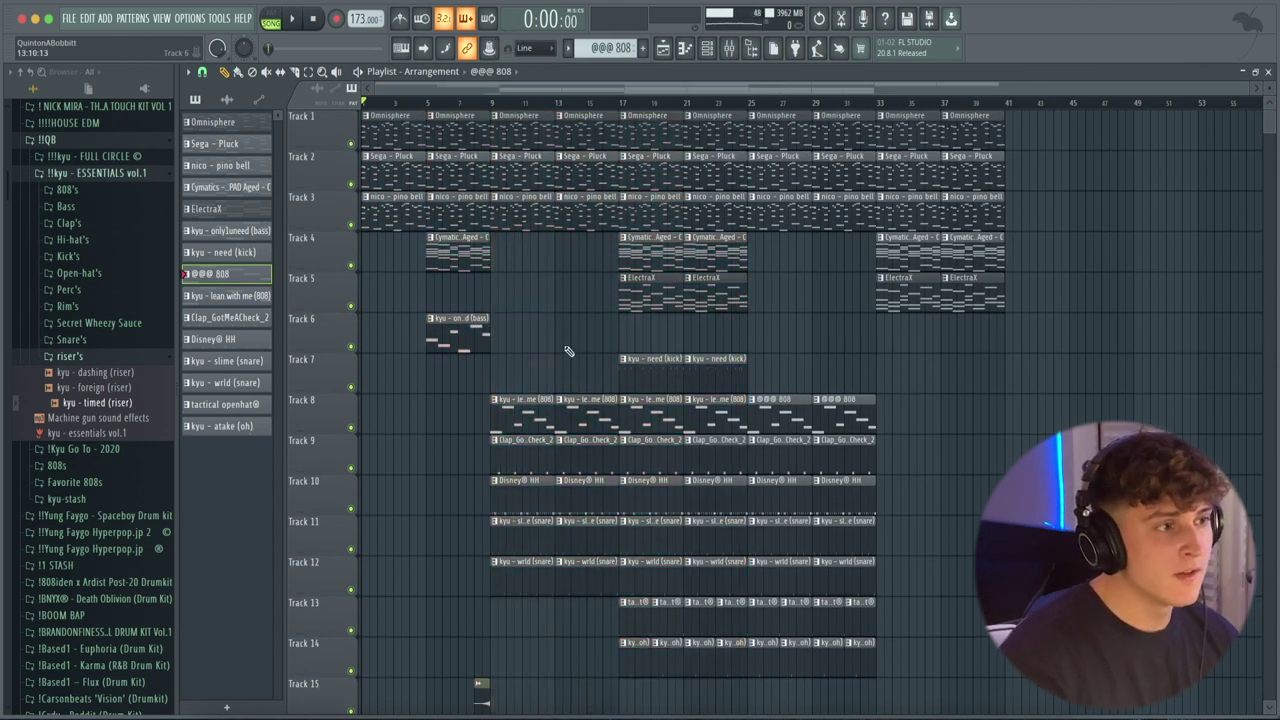
pyautogui.moveTo(650, 358); pyautogui.dragTo(717, 356)
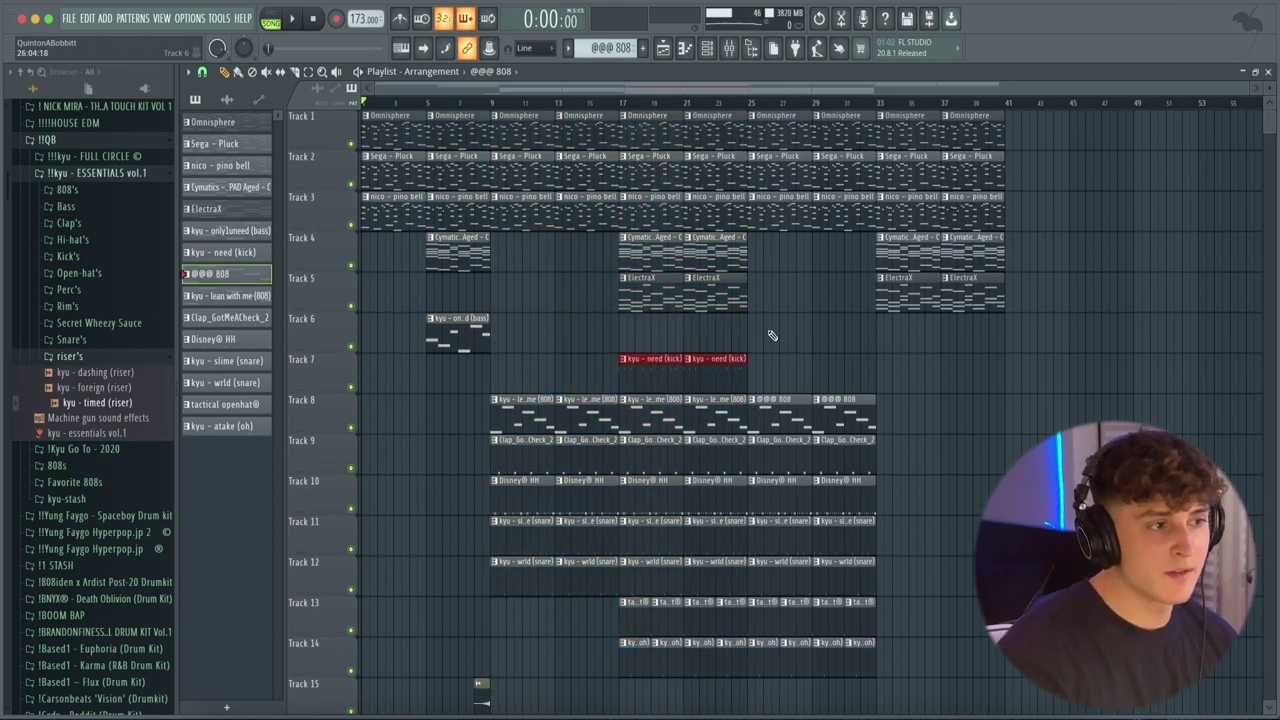
pyautogui.moveTo(882, 706); pyautogui.dragTo(756, 114)
pyautogui.rightClick(808, 321)
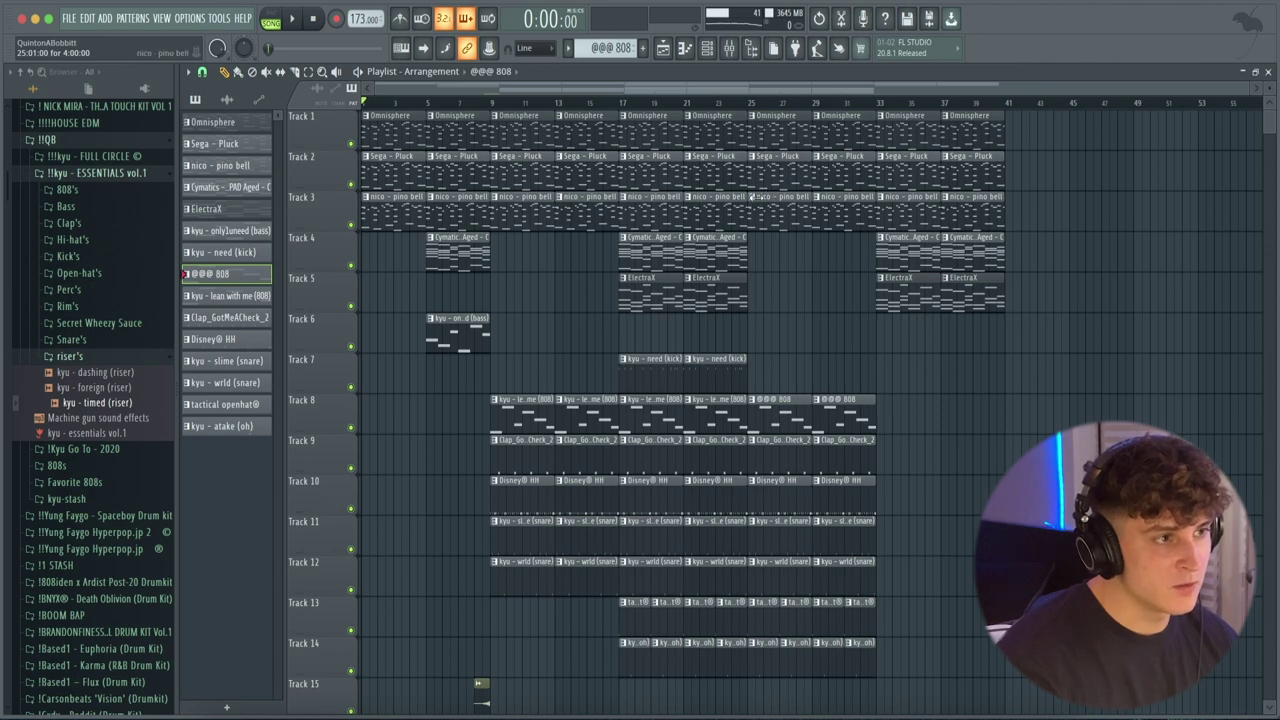
# Make the nico - pino bell clip at bar 25 unique, check its notes, and repeat the unique version at bar 29.
pyautogui.click(755, 200)
pyautogui.click(795, 292)
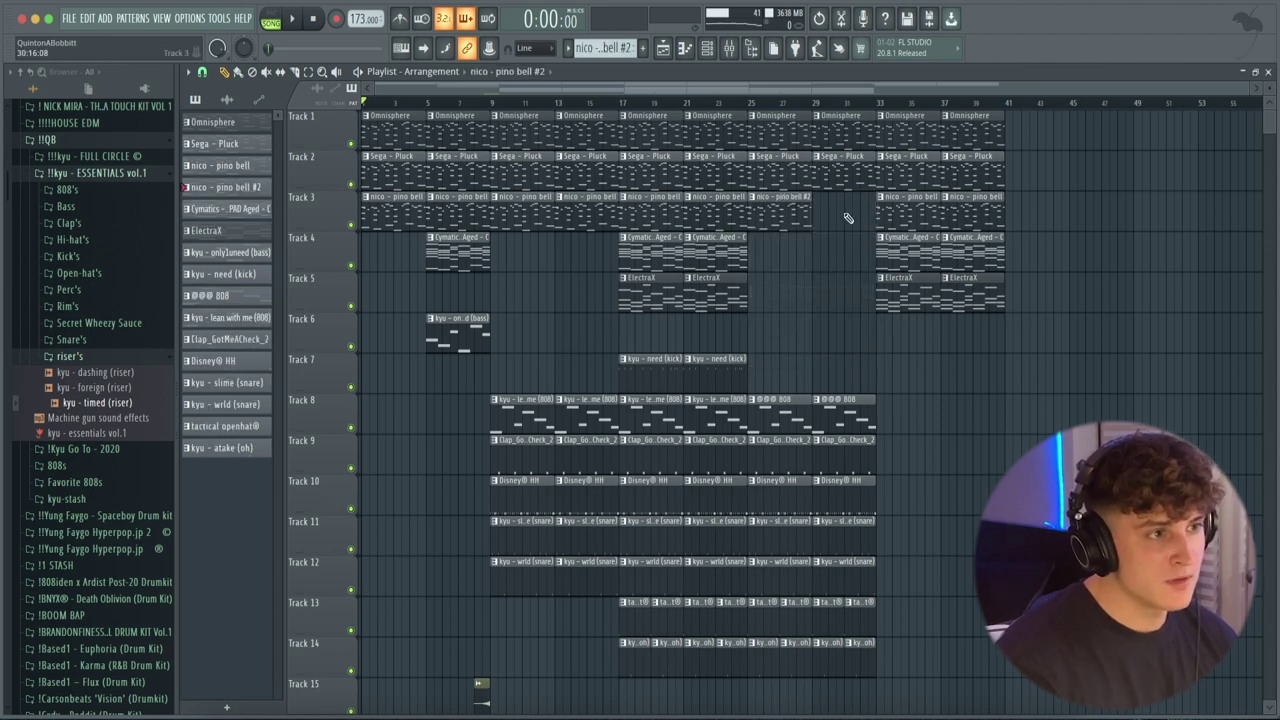
pyautogui.doubleClick(787, 219)
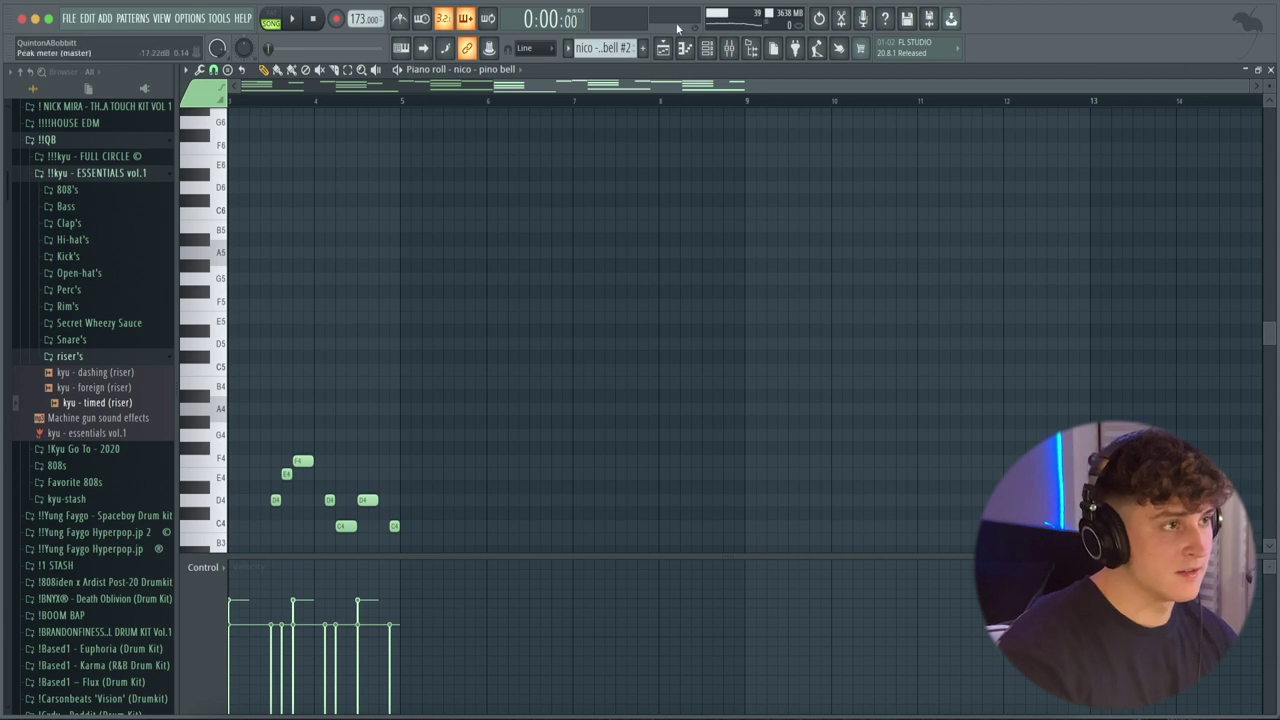
pyautogui.click(667, 50)
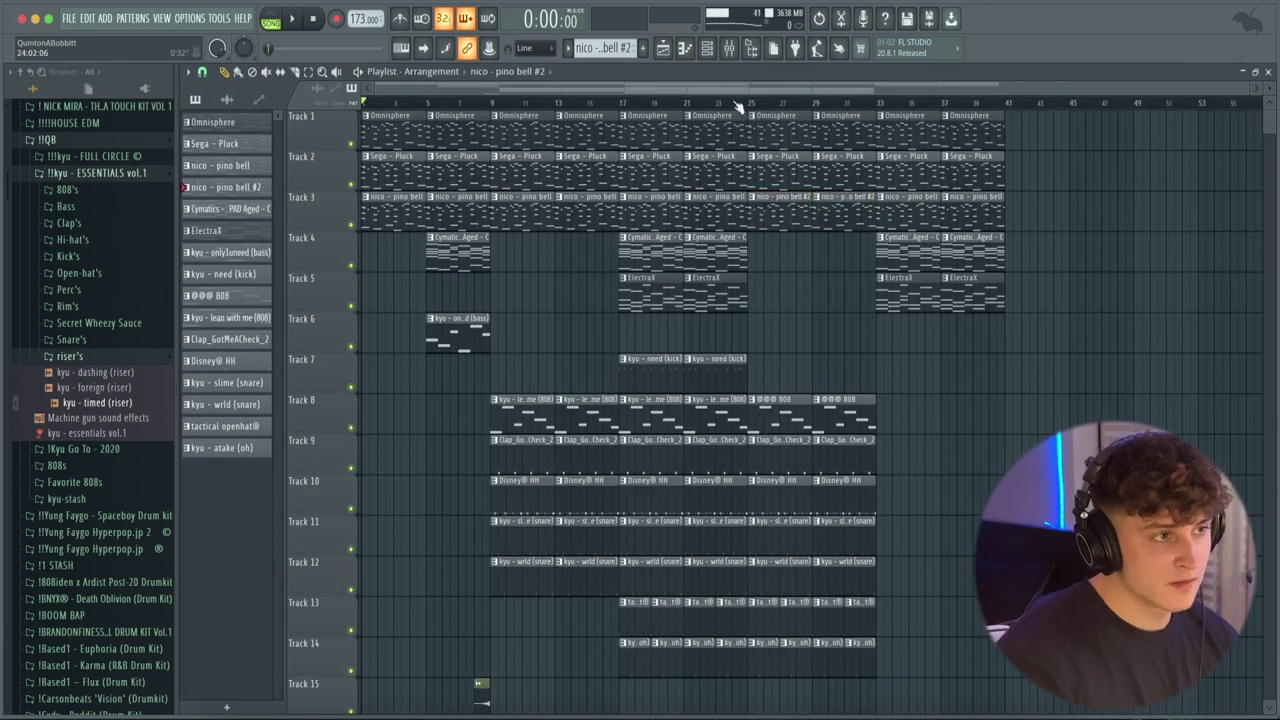
# Play the transition into bar 25 and inspect the mixer levels, selecting Insert 1.
pyautogui.press('space')
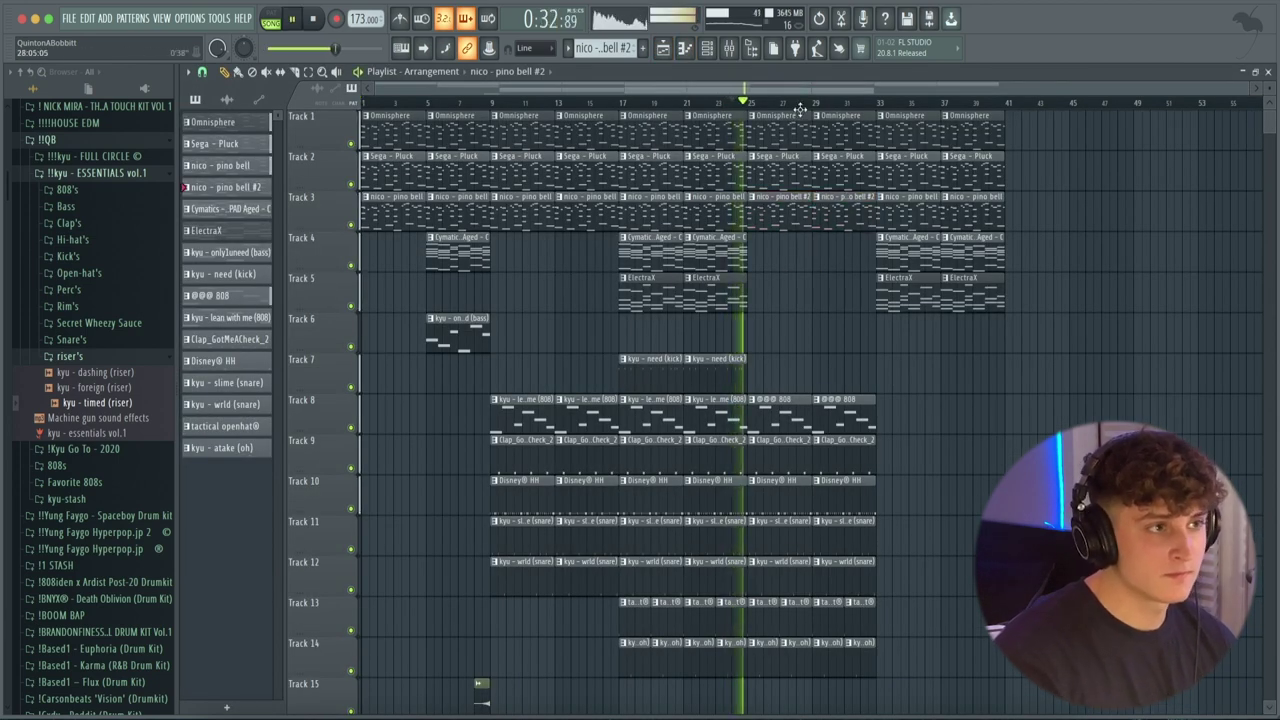
pyautogui.scroll(2, 812, 105)
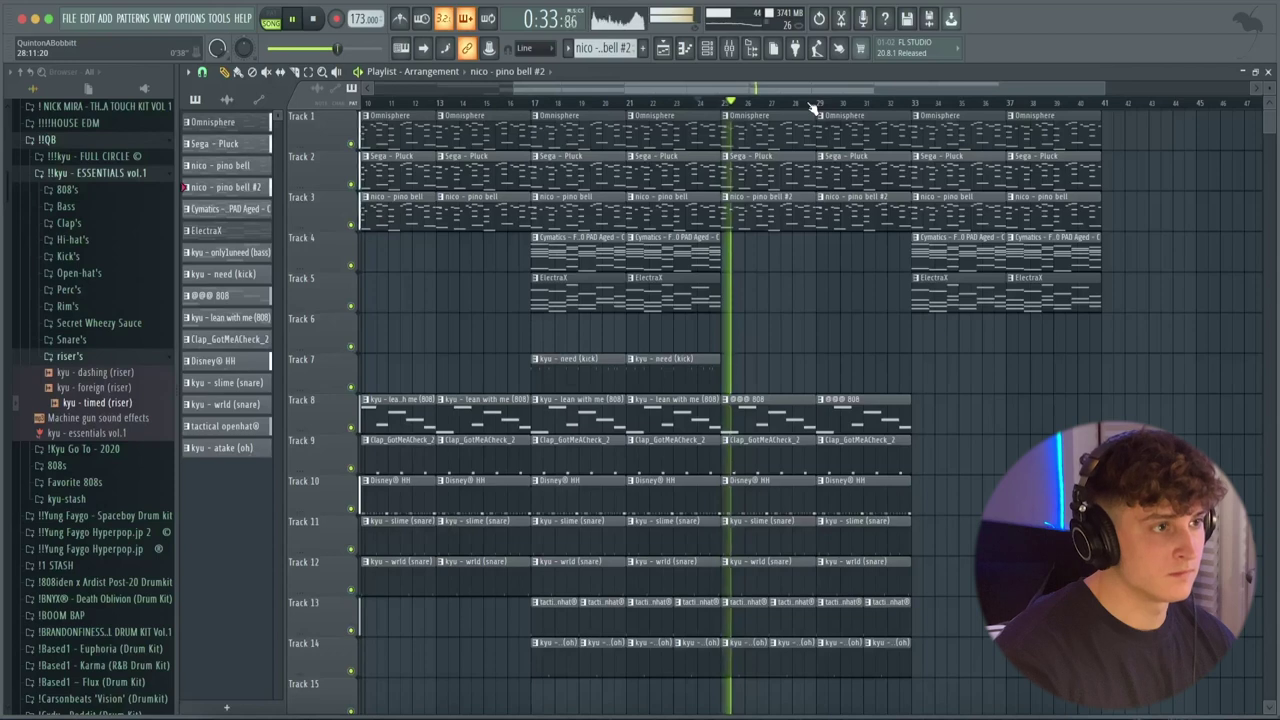
pyautogui.click(728, 53)
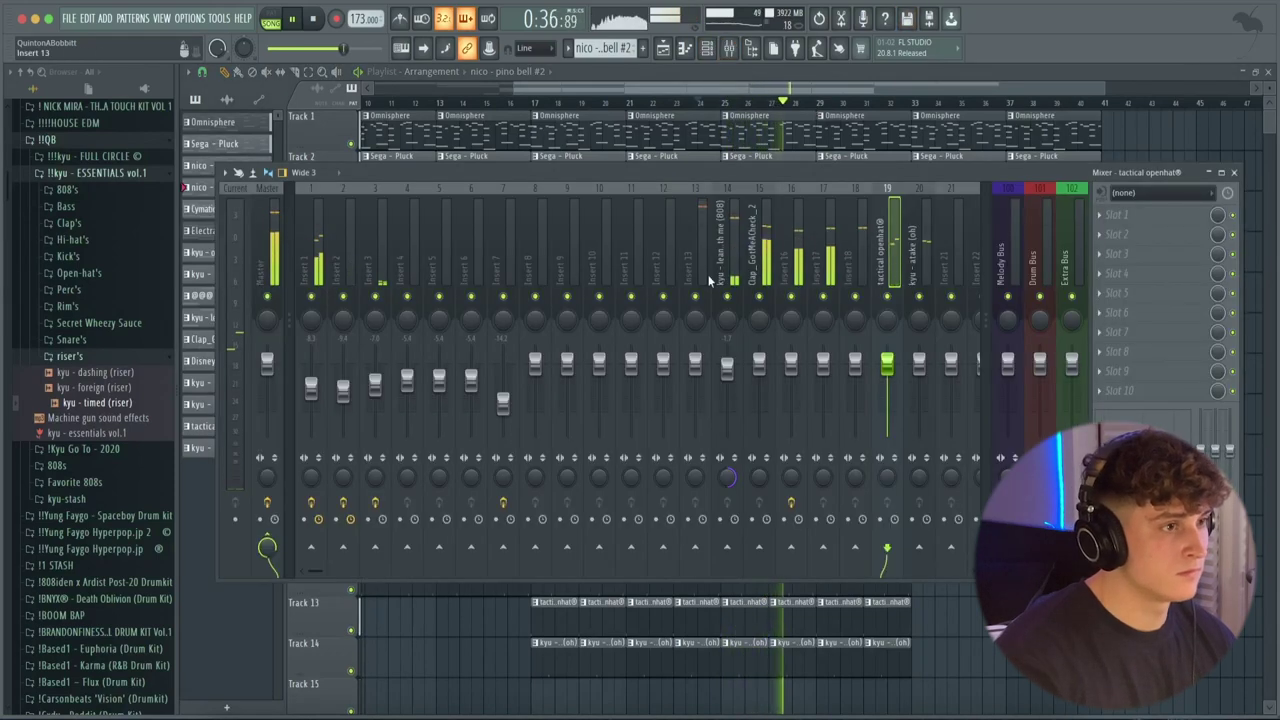
pyautogui.click(318, 268)
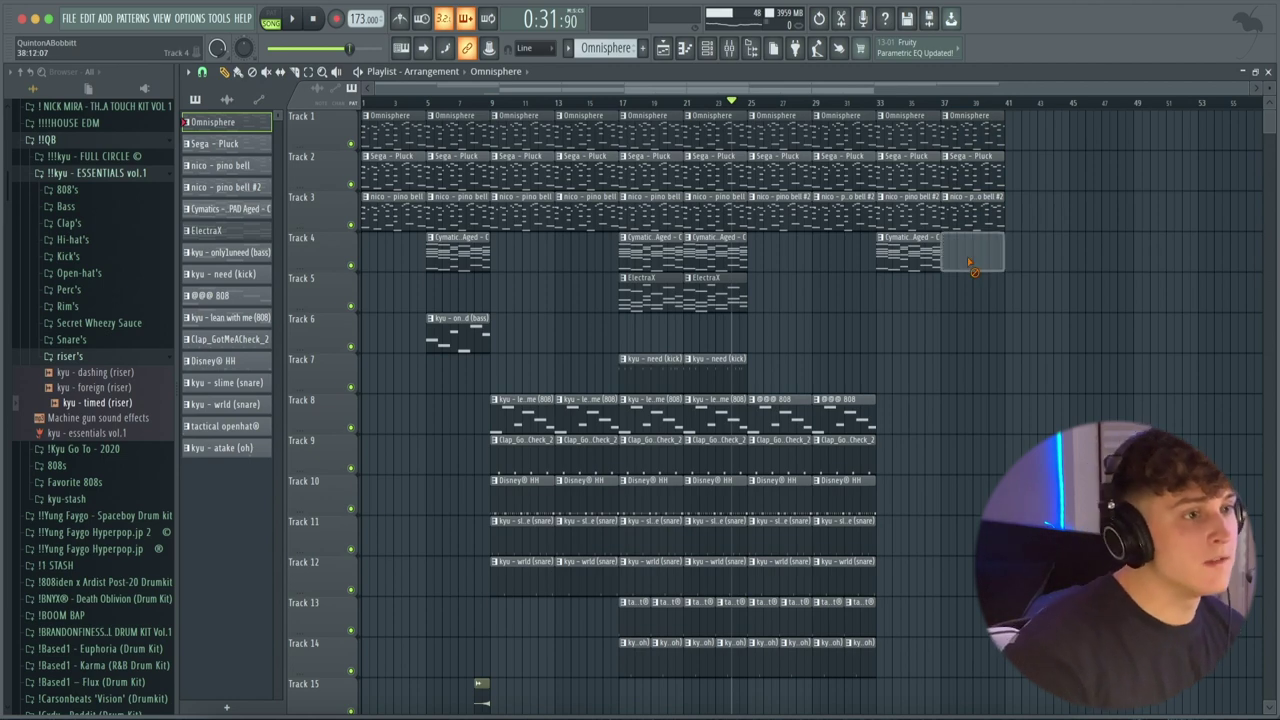
# Make the Cymatics pad clip at bar 33 unique, transpose its notes down an octave, and repeat the unique version at bar 37.
pyautogui.rightClick(881, 242)
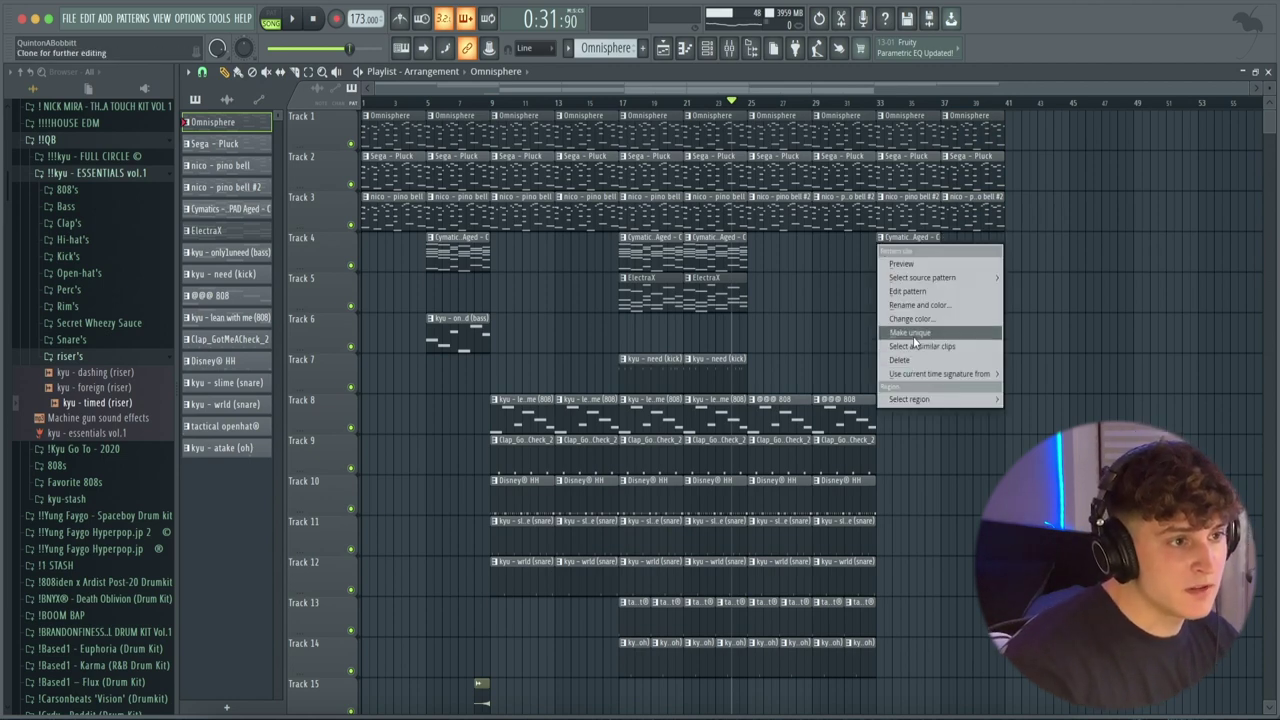
pyautogui.click(912, 335)
pyautogui.doubleClick(906, 258)
pyautogui.hotkey('ctrl', 'Down')
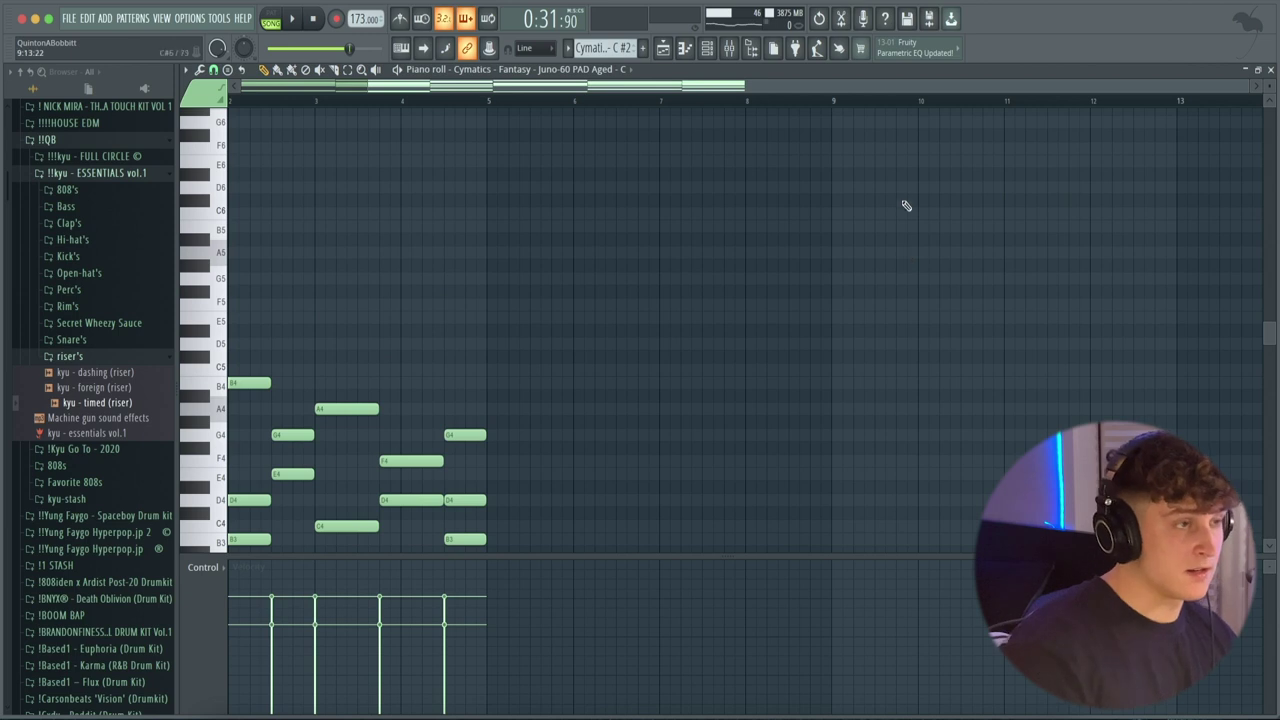
pyautogui.click(665, 48)
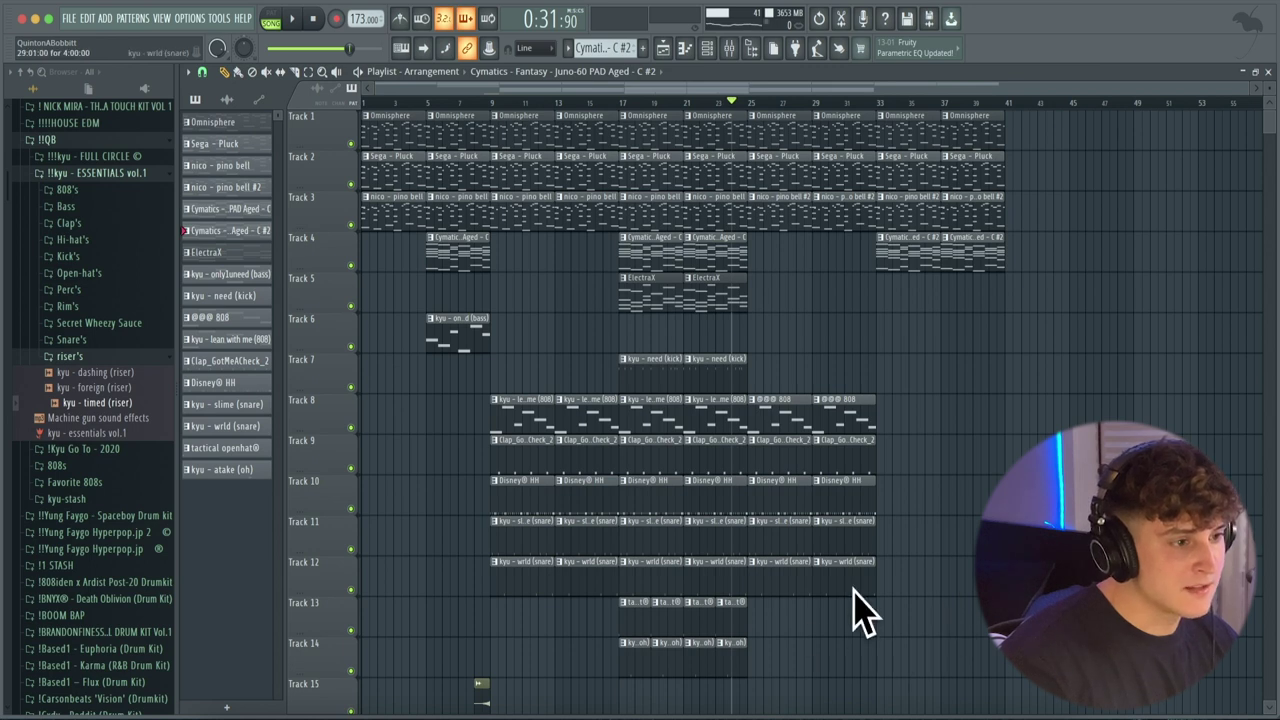
# Erase the kyu - slime (snare) clips on Track 11 from bars 9 to 16 and bars 25 to 32.
pyautogui.rightClick(866, 545)
pyautogui.rightClick(802, 552)
pyautogui.rightClick(585, 540)
pyautogui.rightClick(520, 540)
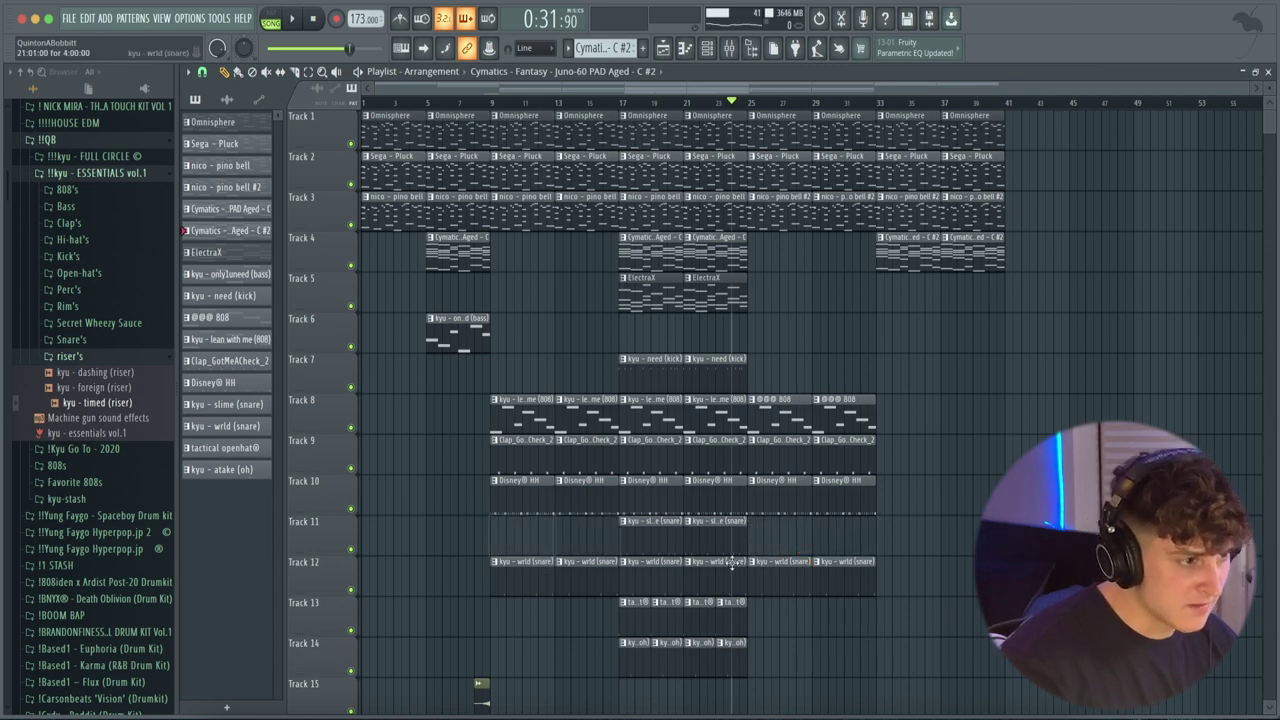
# Duplicate the 808 and drum clips of bars 25 to 32 into bars 33 to 40, adding kyu - slime (snare) clips only in bars 33 to 40.
pyautogui.moveTo(930, 636); pyautogui.dragTo(790, 367)
pyautogui.hotkey('ctrl', 'b')
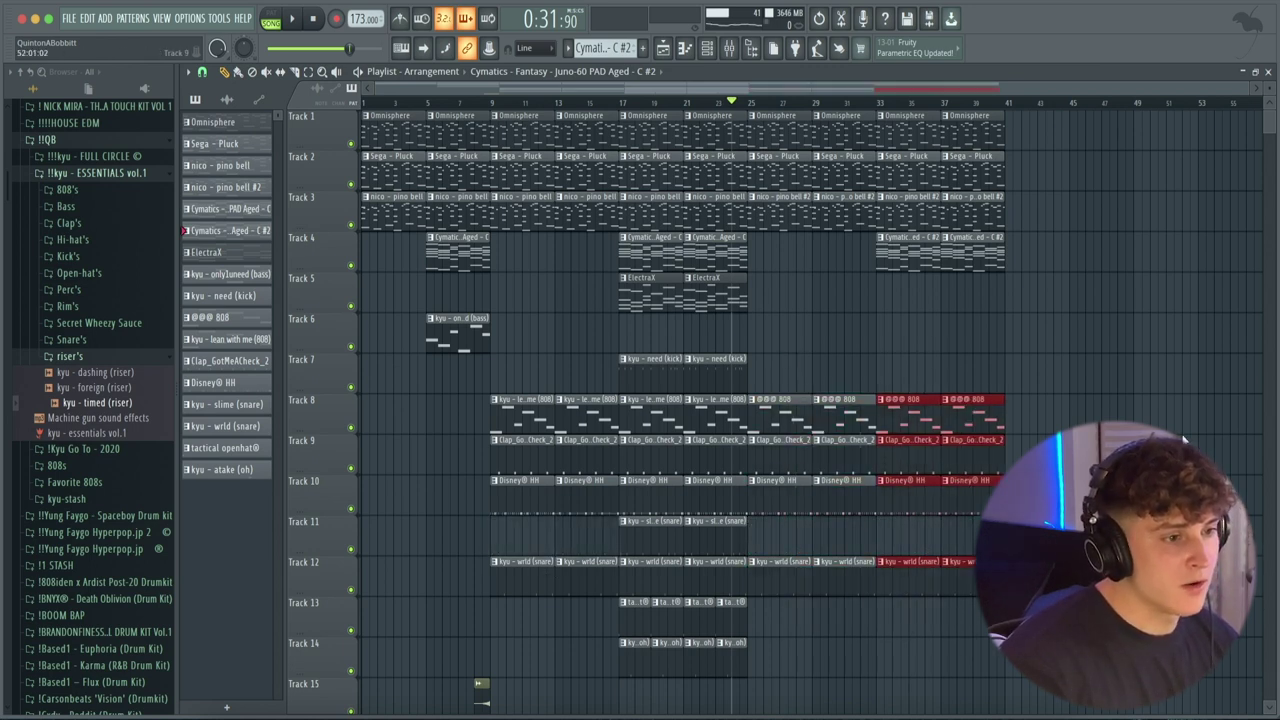
pyautogui.keyDown('ctrl'); pyautogui.click(979, 544); pyautogui.keyUp('ctrl')
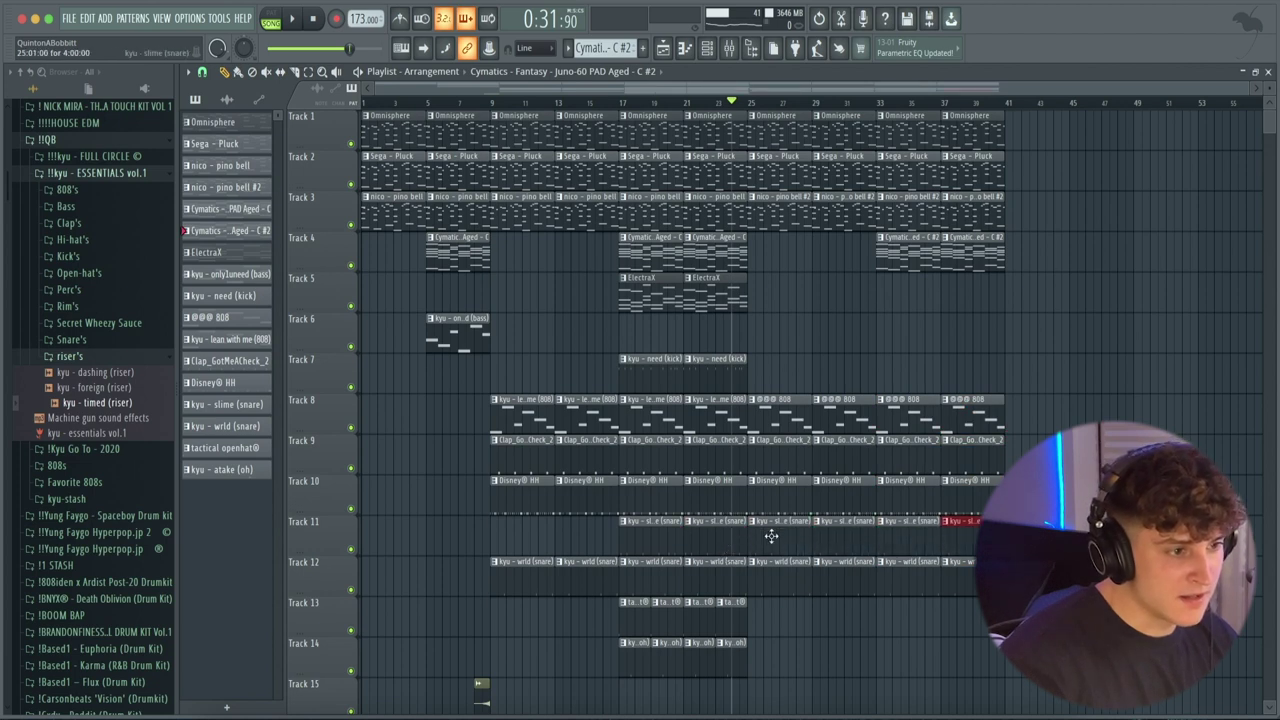
pyautogui.rightClick(771, 536)
pyautogui.rightClick(831, 541)
# Copy the two tactical openhat and two kyu - atake (oh) clips on Tracks 13 and 14 to bar 33.
pyautogui.moveTo(774, 692); pyautogui.dragTo(888, 611)
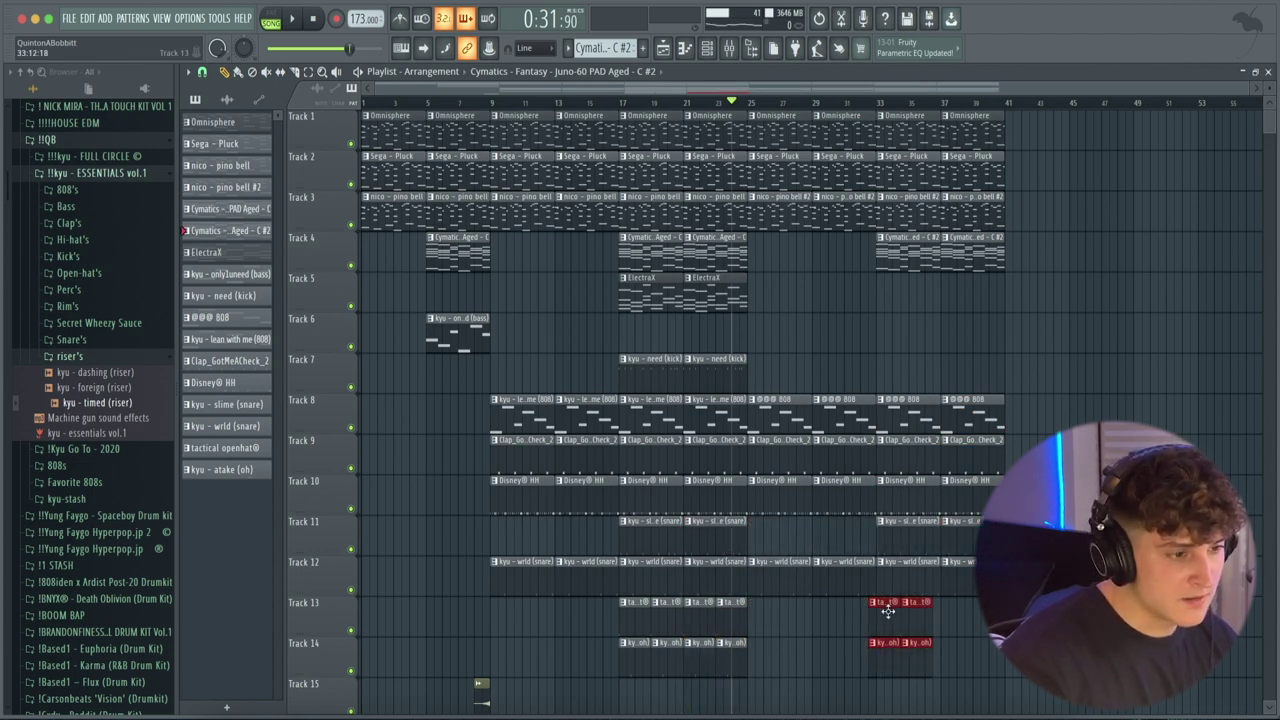